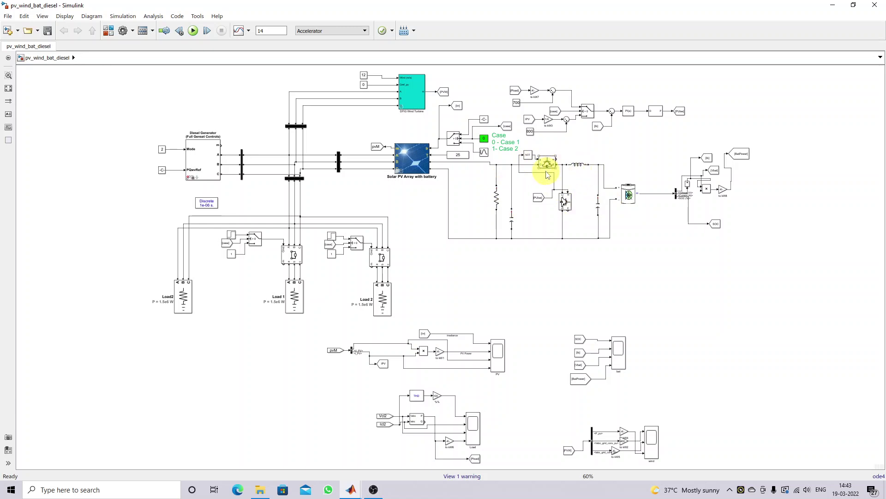
Step: Examine the green case selector constant and the note describing Case 1 and Case 2 beside the PV array
scroll(586, 99, up, 4)
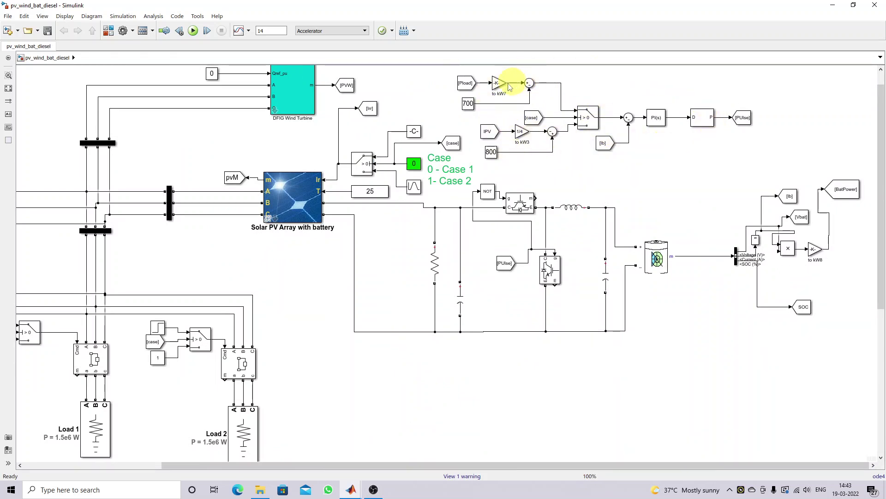
click(475, 173)
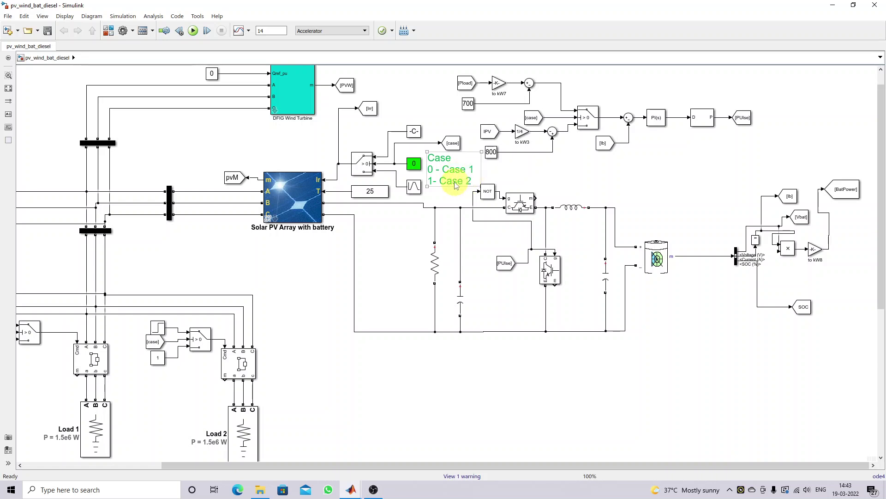
click(417, 165)
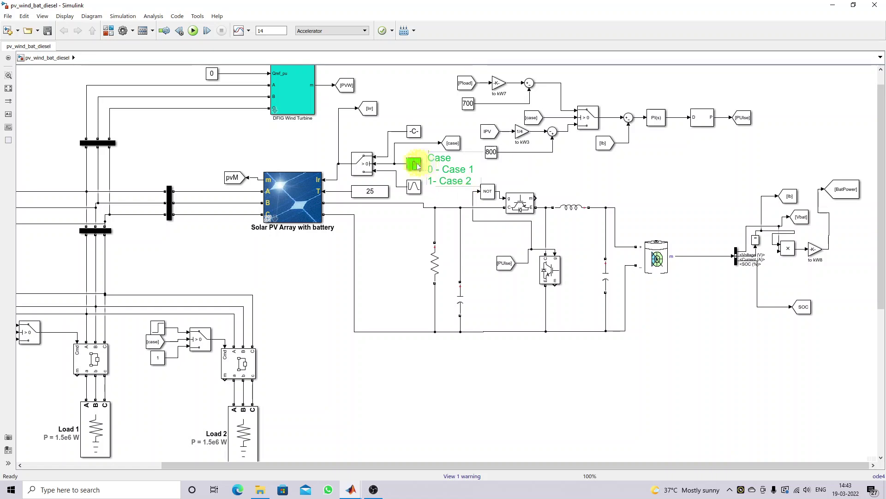
click(415, 167)
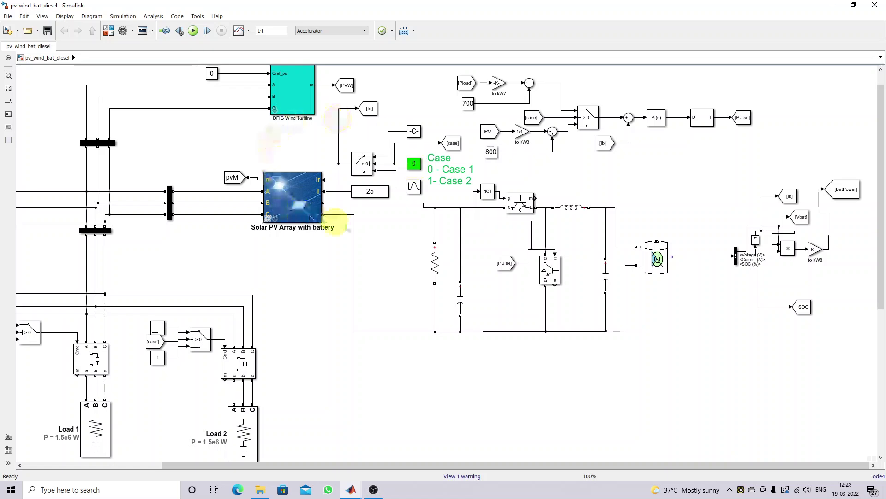
click(416, 170)
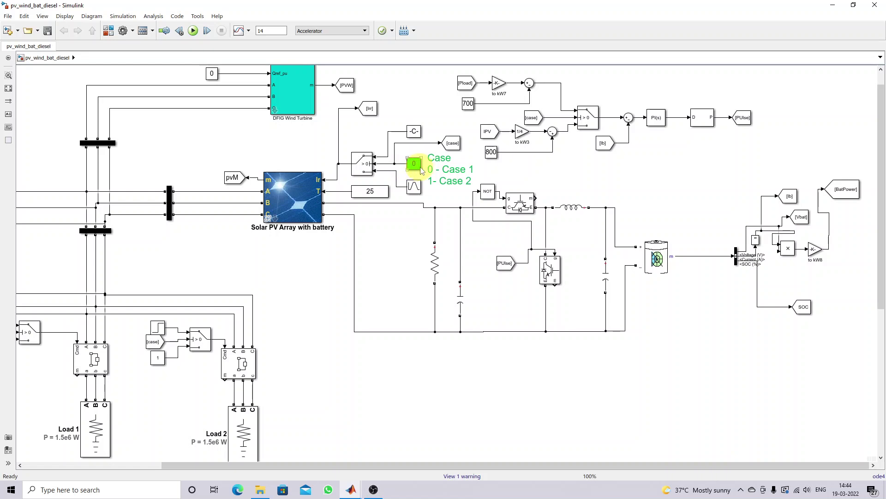
click(444, 170)
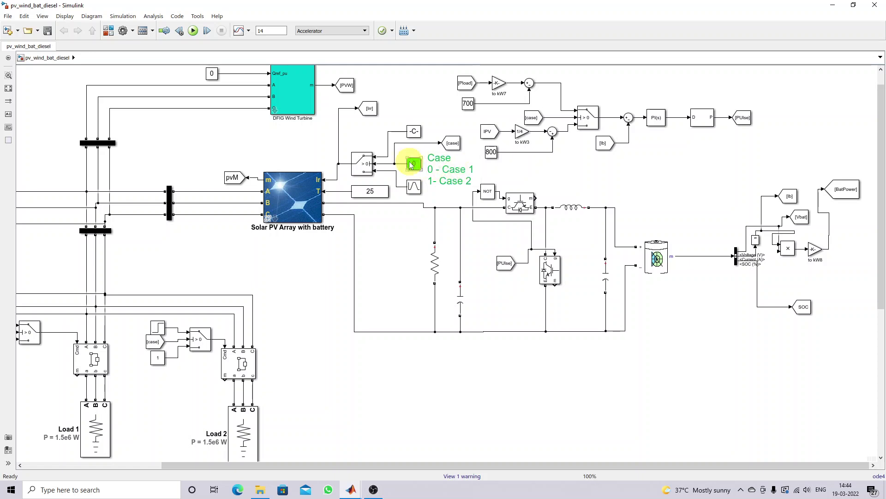
Step: Examine the IPV and Pload reference branches of the battery controller and the switch that the case constant drives
click(512, 151)
click(485, 134)
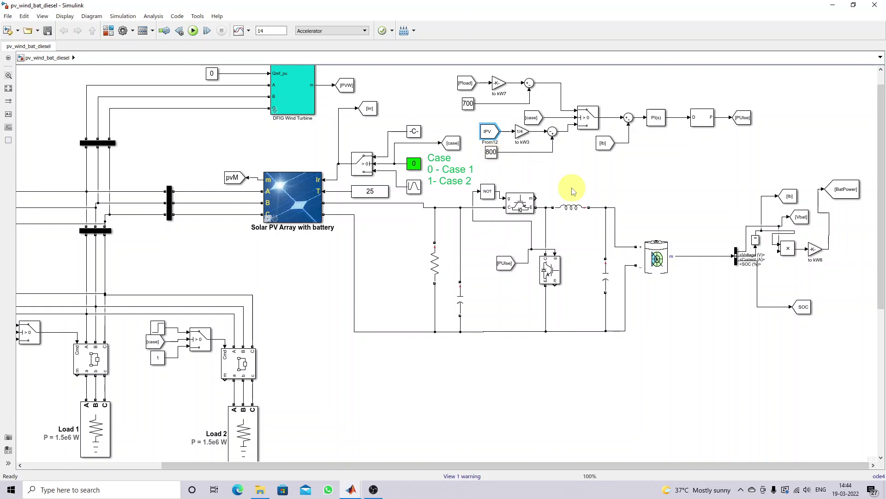
click(414, 186)
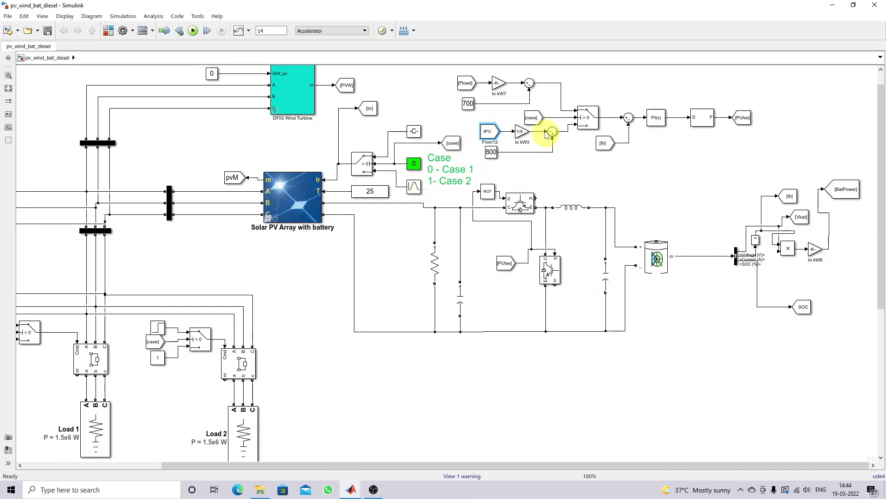
click(487, 134)
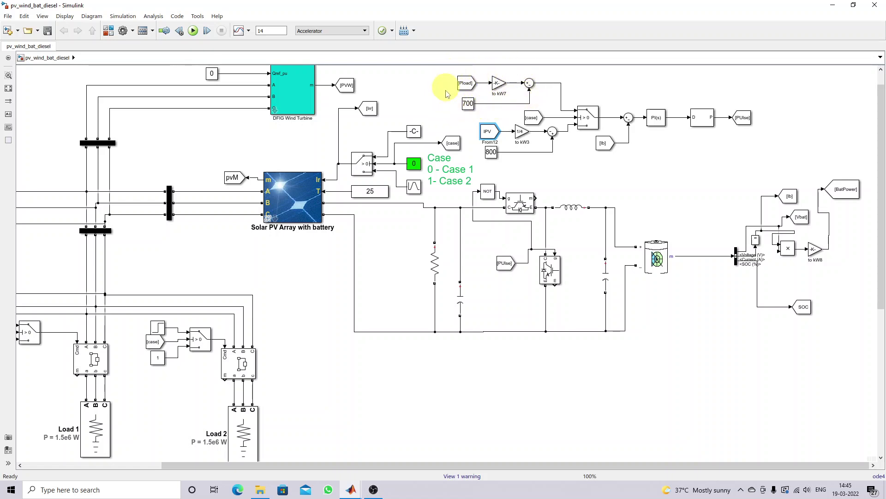
click(475, 86)
click(559, 86)
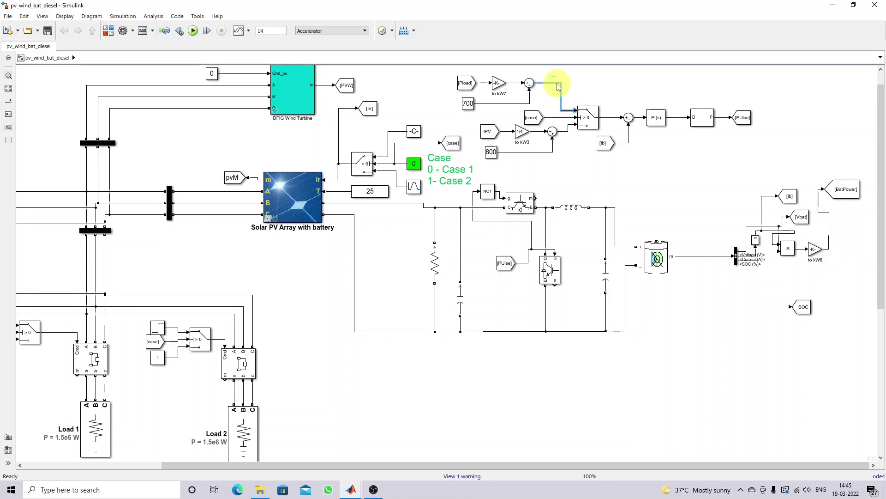
click(586, 121)
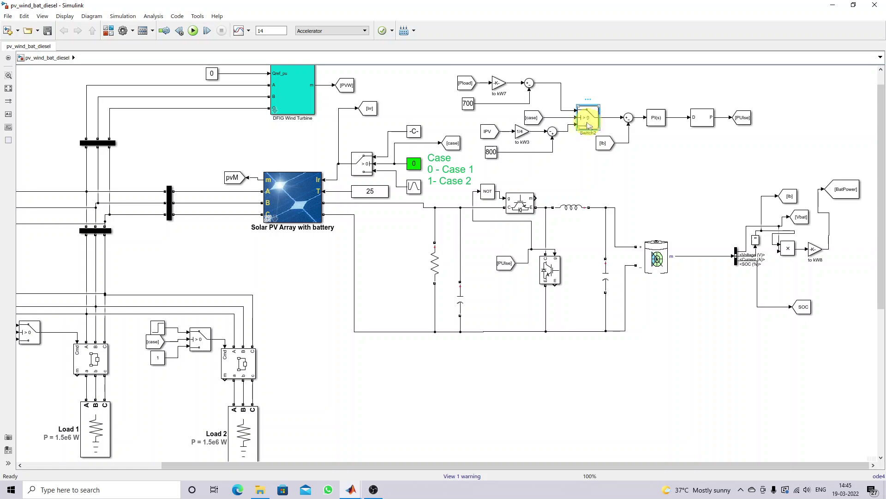
click(414, 166)
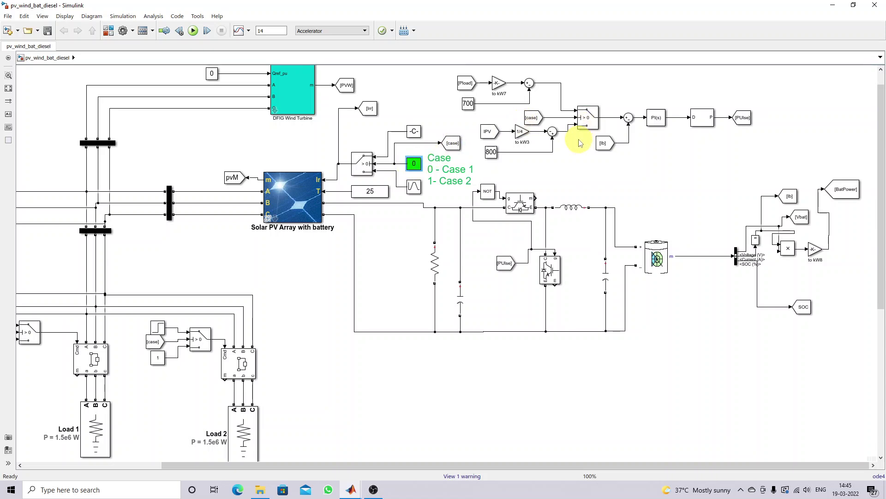
Step: Annotate in red pen both reference paths into the controller switch, the case constant and the switch output
key(F9)
drag(540, 140, 583, 125)
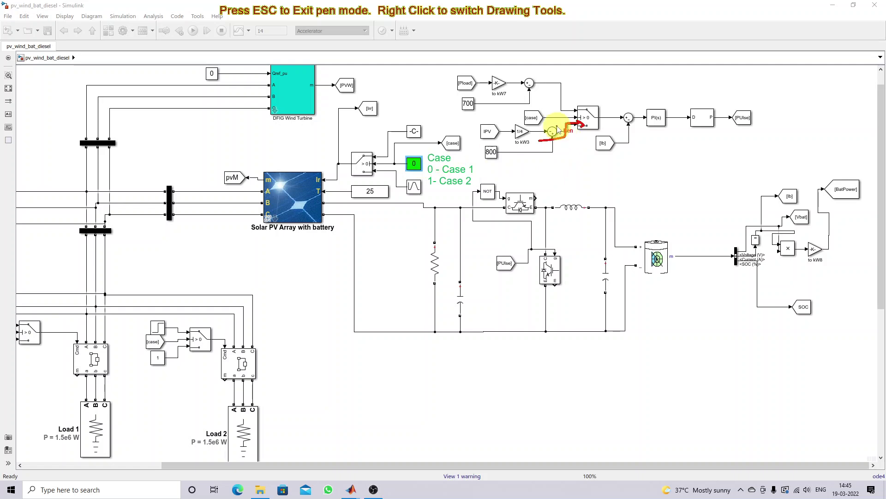
drag(569, 123, 588, 131)
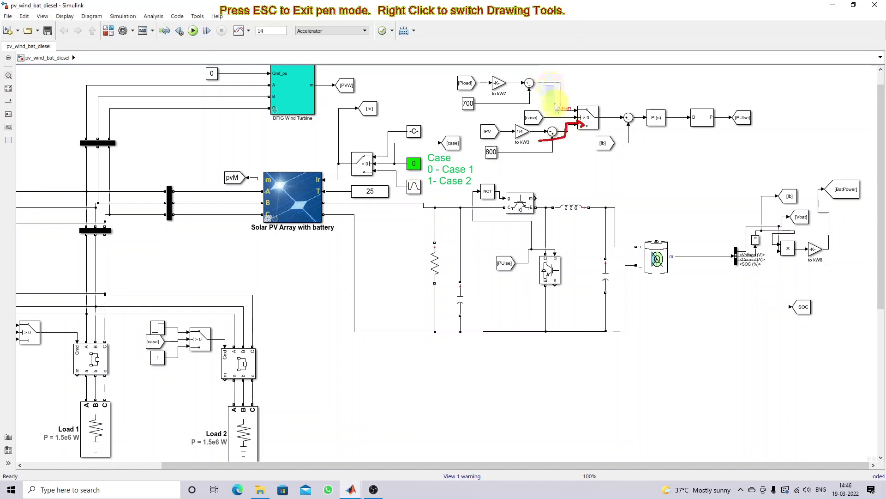
drag(550, 91, 585, 115)
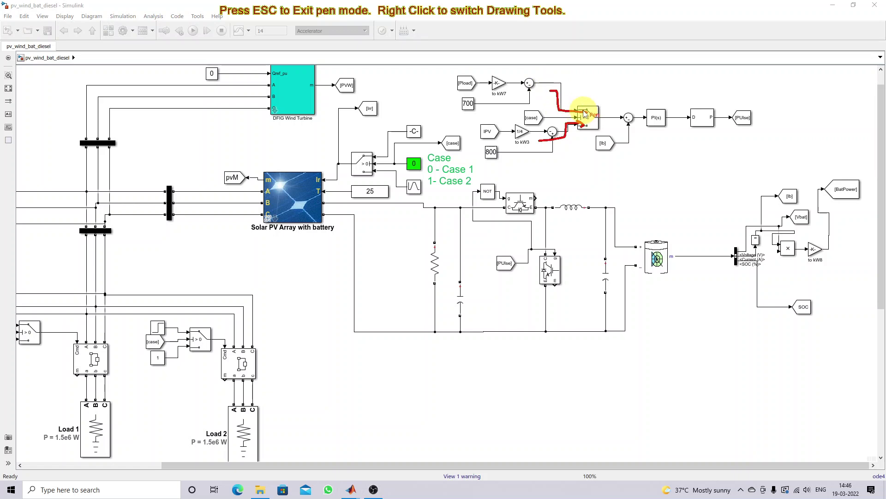
mouse_move(409, 154)
mouse_down()
mouse_move(409, 170)
mouse_move(420, 171)
mouse_move(422, 159)
mouse_up()
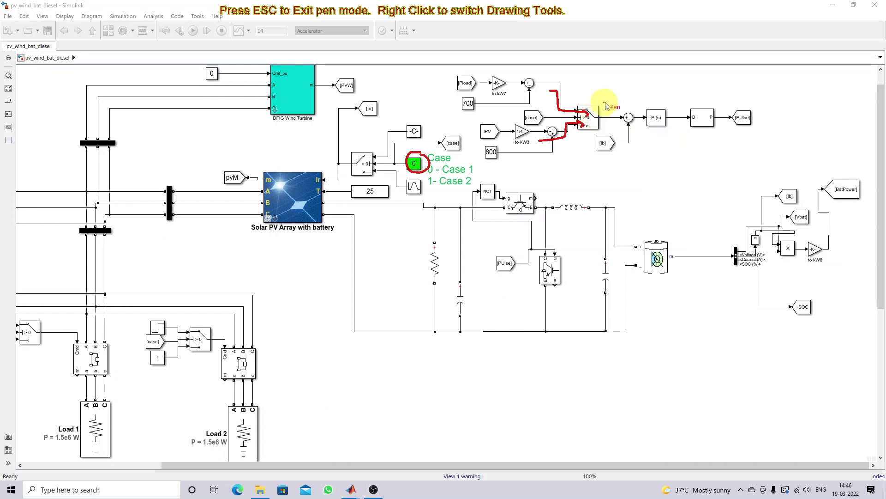
drag(609, 103, 616, 119)
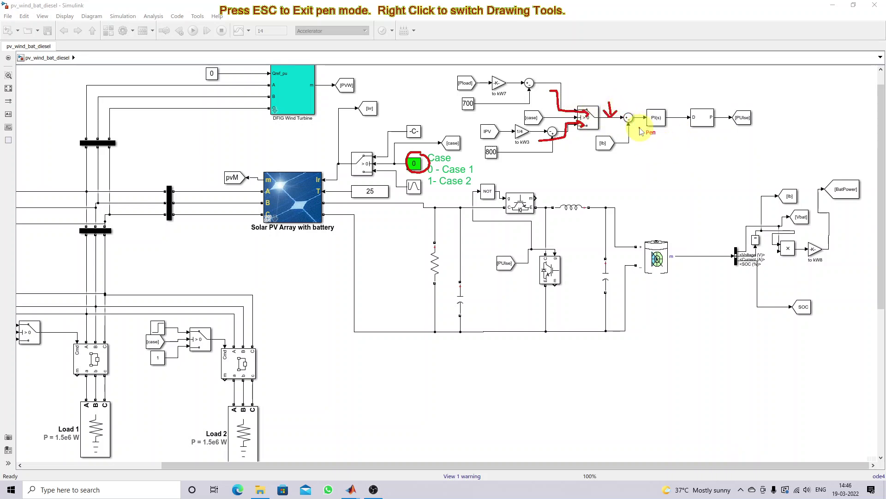
Step: Mark the path from the Ib feedback through the PI and pulse generator blocks to both converter switches, and clear the annotations
click(610, 145)
mouse_move(605, 156)
mouse_down()
mouse_move(624, 158)
mouse_move(642, 134)
mouse_up()
mouse_move(660, 91)
mouse_down()
mouse_move(678, 127)
mouse_move(687, 123)
mouse_up()
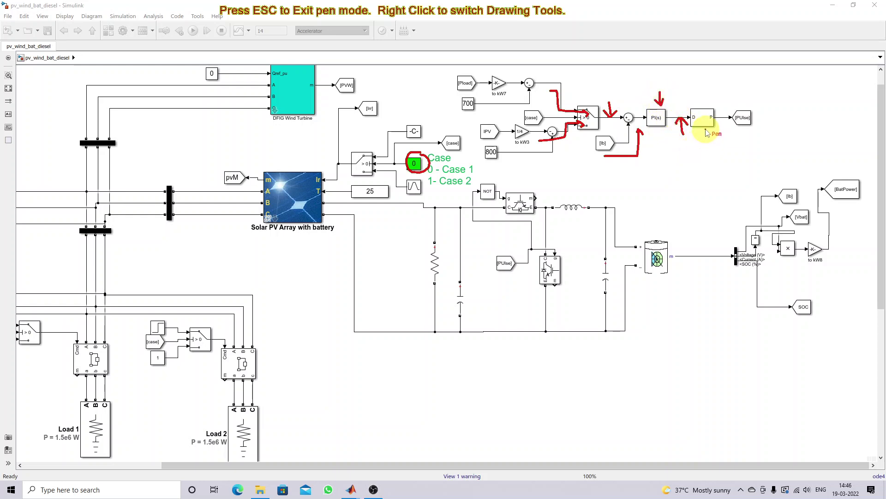
mouse_move(709, 145)
mouse_down()
mouse_move(704, 126)
mouse_move(726, 134)
mouse_move(723, 121)
mouse_move(745, 134)
mouse_move(727, 169)
mouse_move(564, 174)
mouse_move(545, 182)
mouse_move(529, 222)
mouse_up()
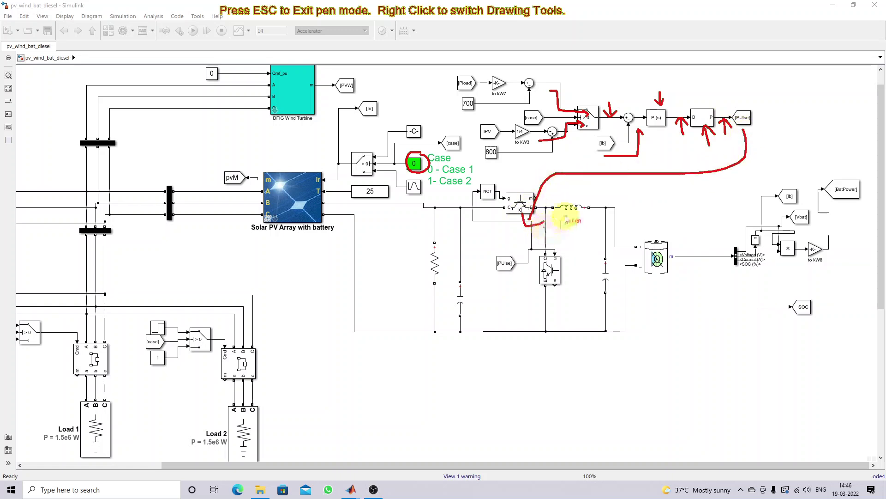
mouse_move(583, 174)
mouse_down()
mouse_move(584, 244)
mouse_move(576, 262)
mouse_up()
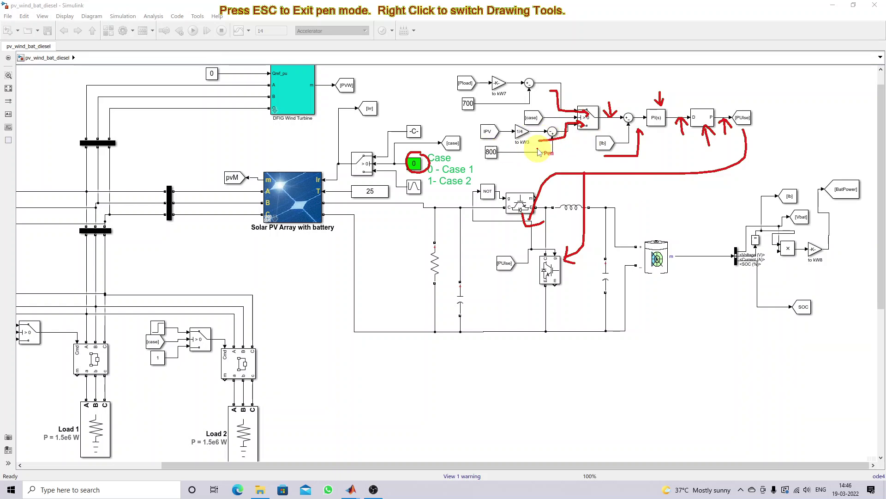
key(Escape)
Step: Inspect the battery measurement tags BatPower, Ib, Vbat and SOC
click(851, 200)
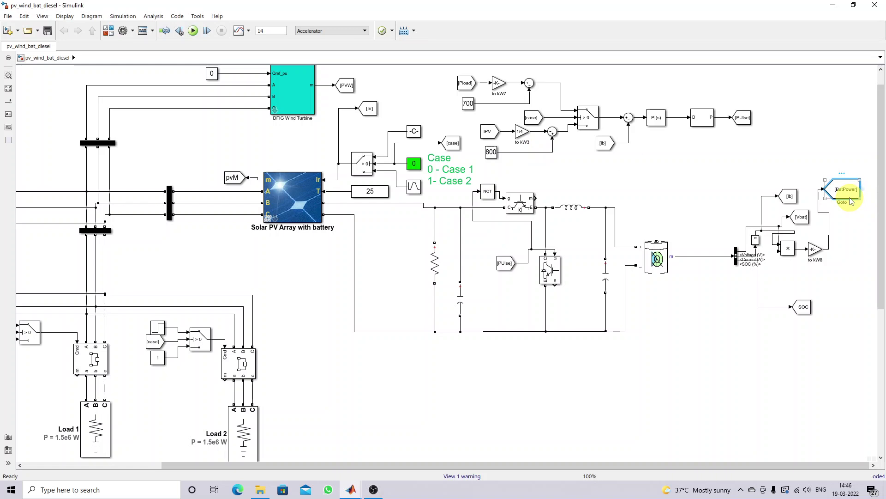
click(787, 198)
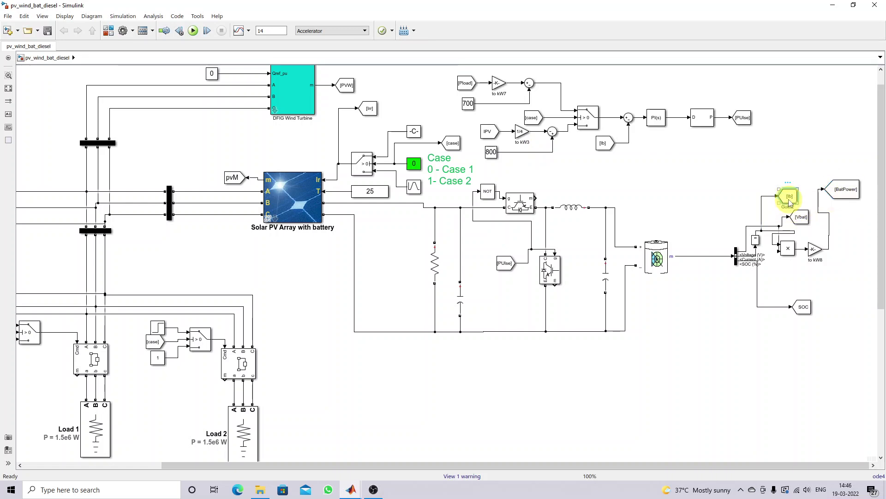
click(800, 219)
click(802, 306)
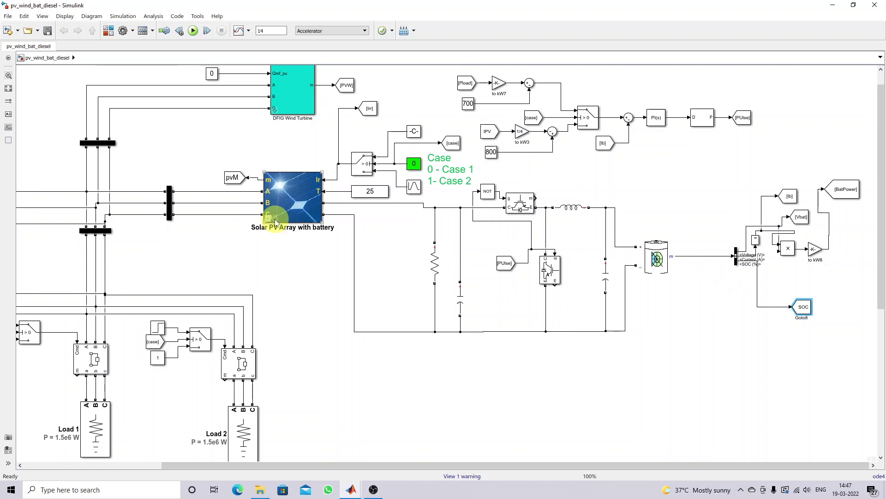
Step: Review the array multiplier, nominal grid voltage and grid frequency parameters of the Solar PV Array with battery block
double_click(289, 199)
click(348, 168)
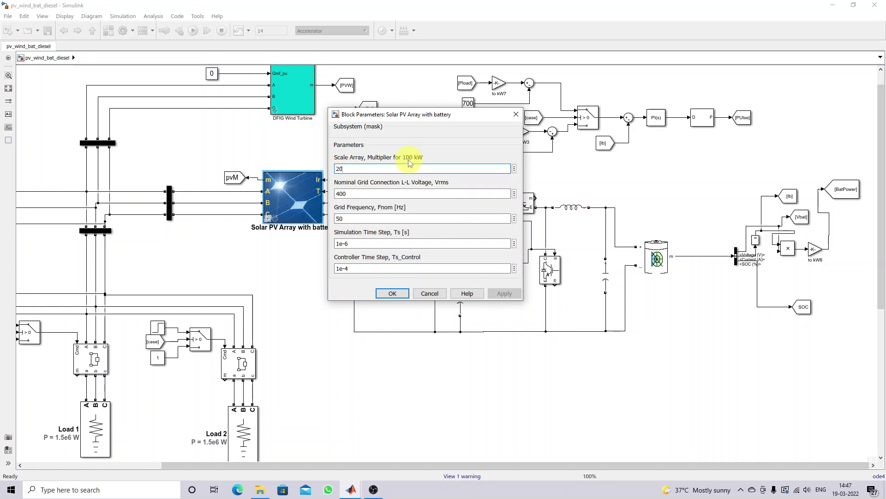
double_click(344, 169)
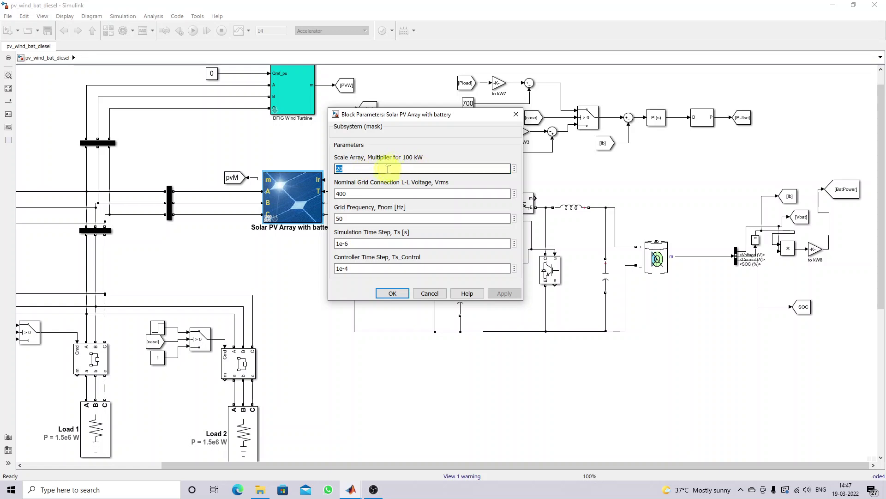
double_click(370, 193)
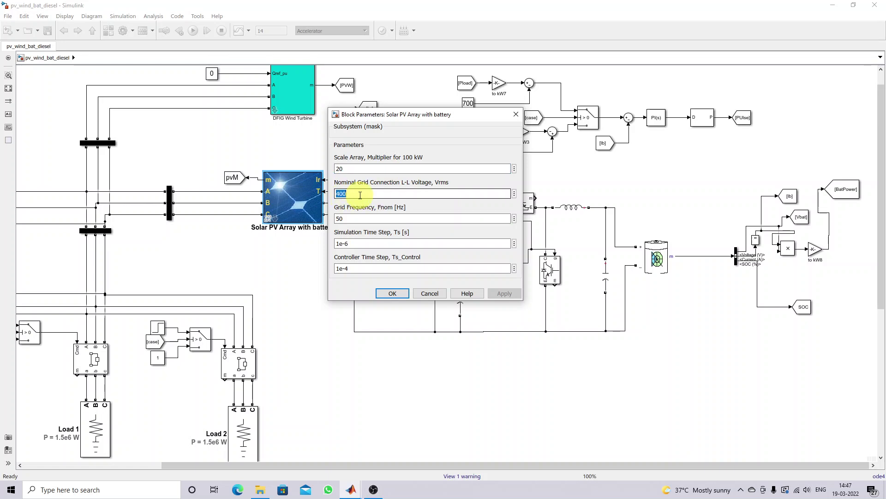
double_click(363, 219)
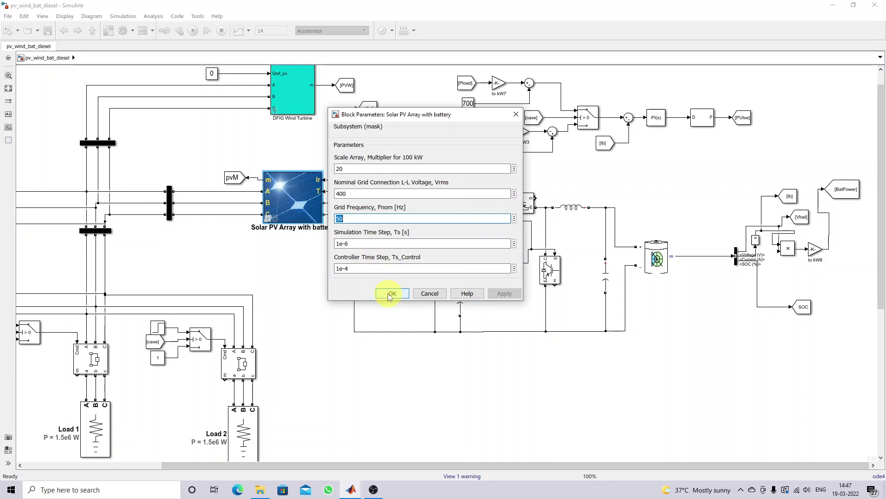
double_click(352, 168)
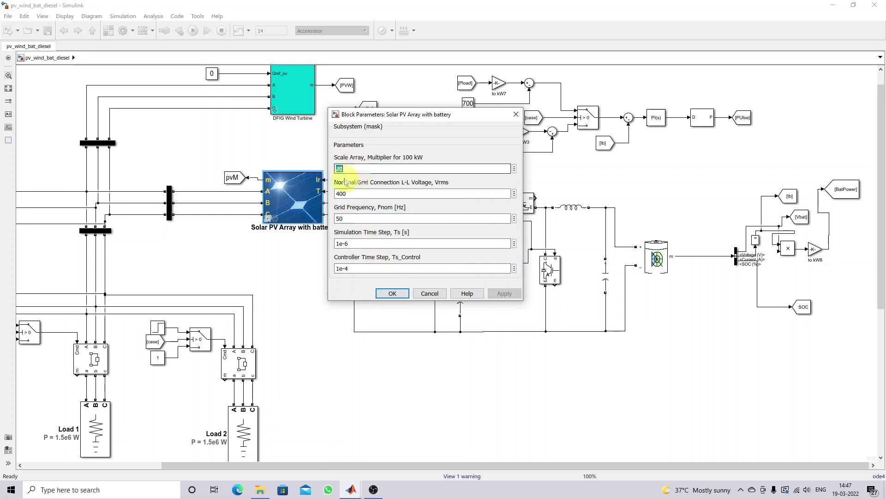
click(396, 295)
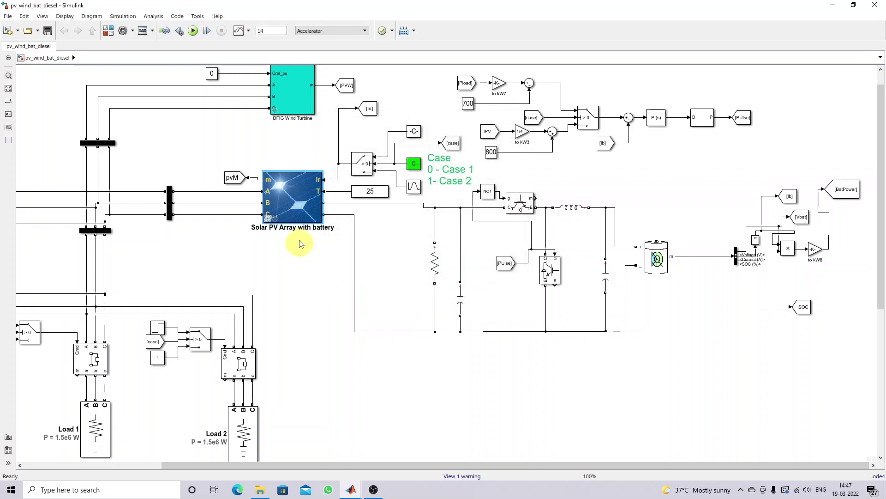
Step: Open the PV Array block inside the solar subsystem and plot its temperature characteristics with parallel strings set to round(35*20)
double_click(279, 221)
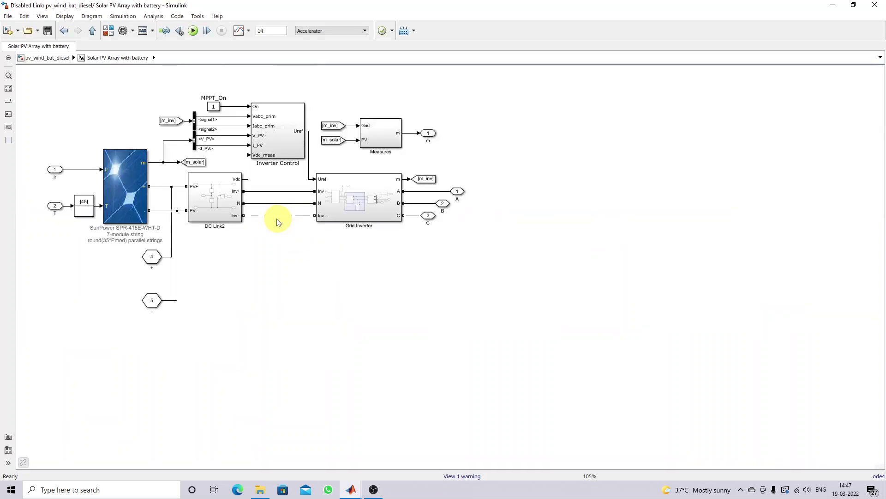
double_click(133, 175)
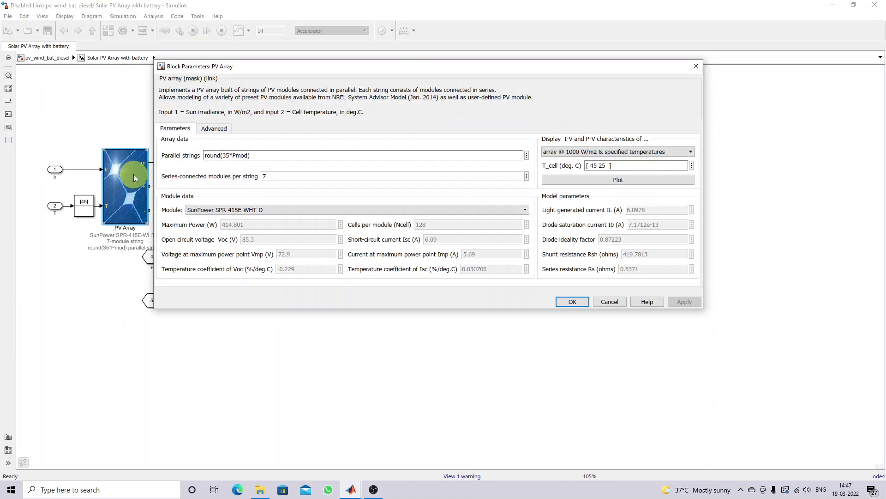
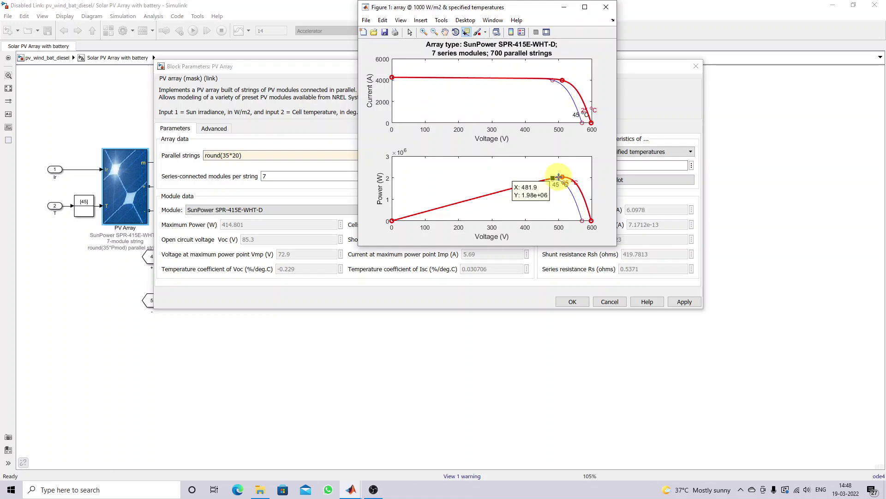
click(606, 7)
Step: Plot the array at 25 deg.C and specified irradiances, and read the maximum power point on the 1 kW/m2 power curve
click(614, 152)
click(595, 168)
click(597, 181)
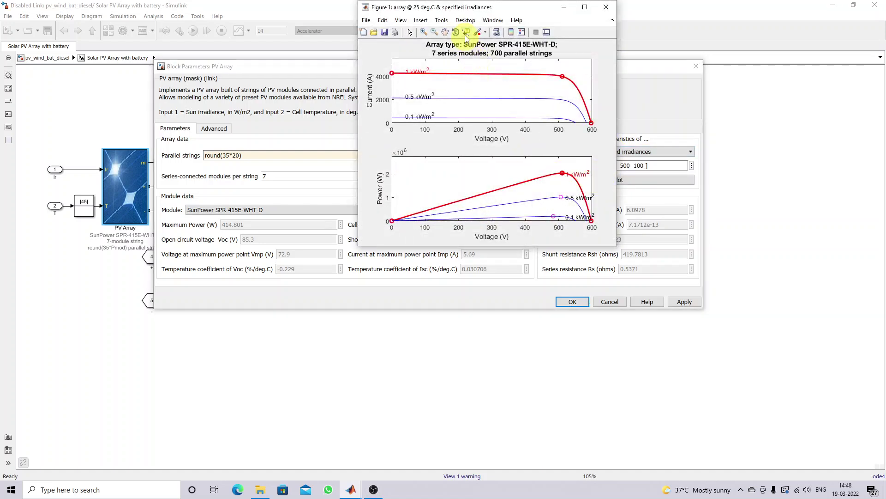
click(563, 173)
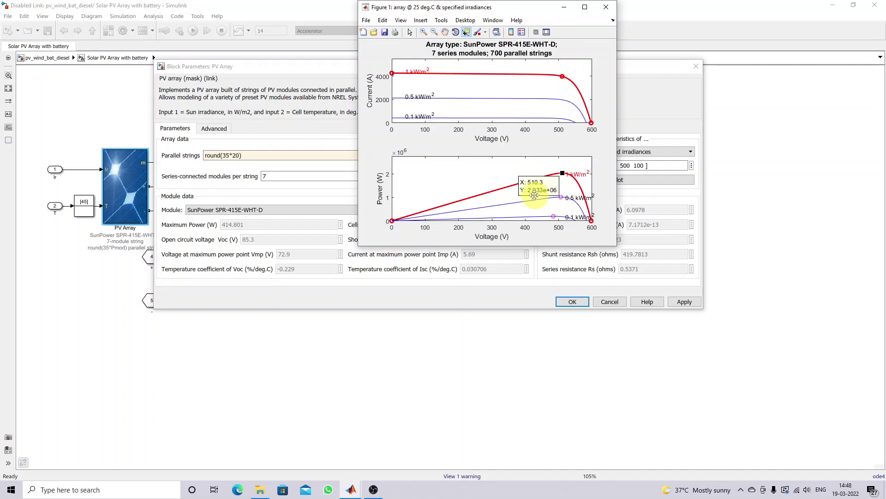
click(606, 7)
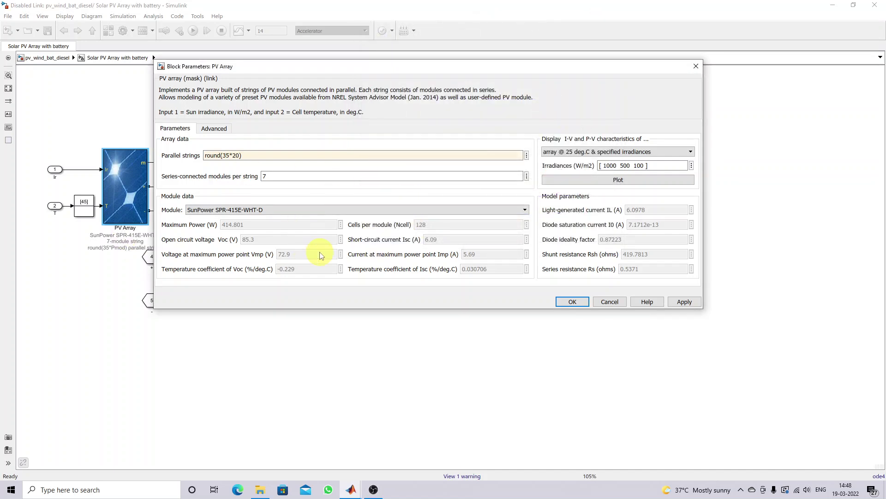
Step: Discard the PV Array changes and try to plot its temperature characteristics with parallel strings defined as round(35*Pmod)
click(610, 302)
double_click(128, 198)
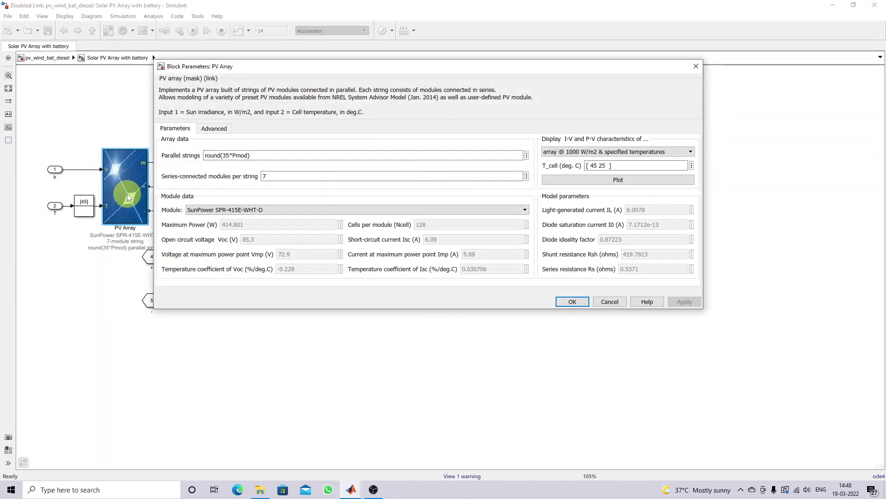
click(233, 155)
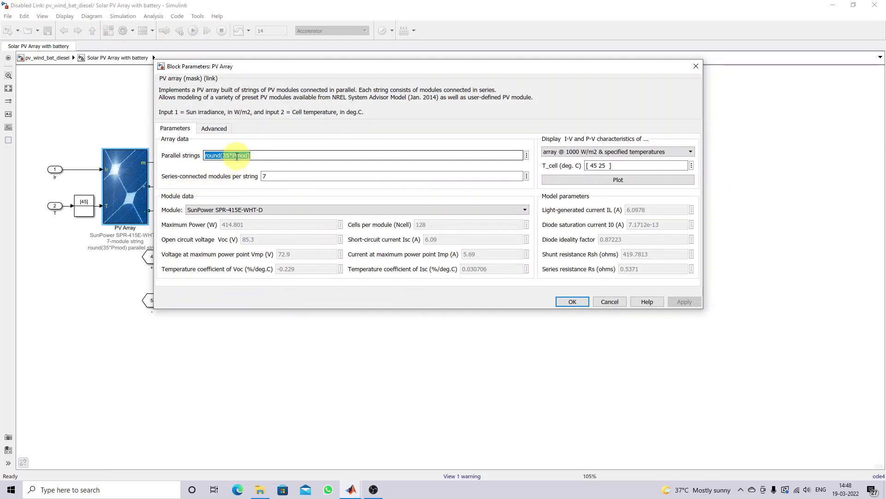
click(608, 182)
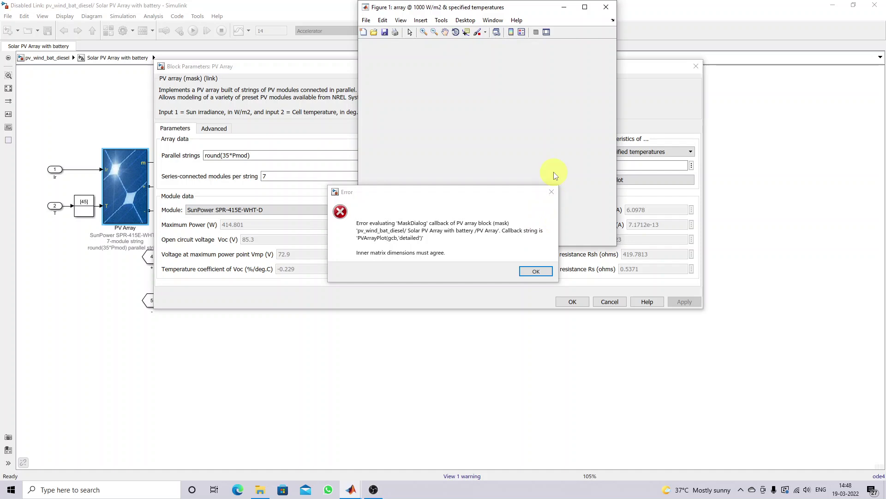
key(Return)
click(606, 7)
click(250, 159)
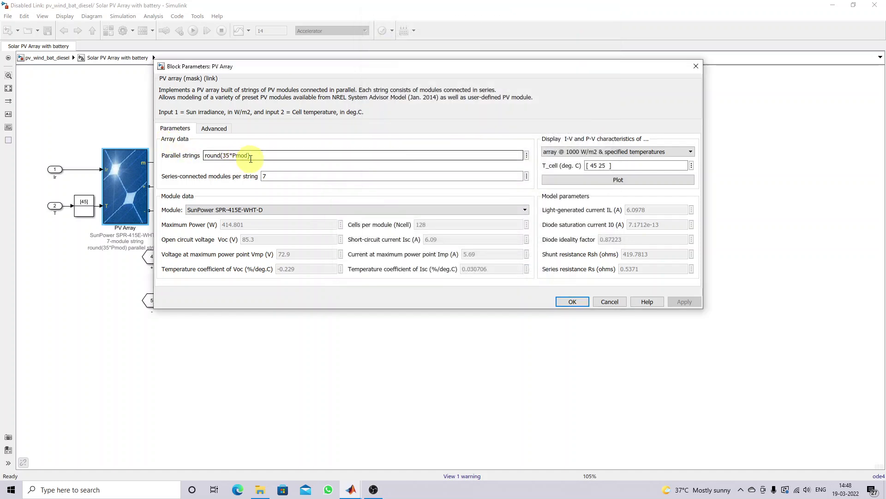
click(573, 302)
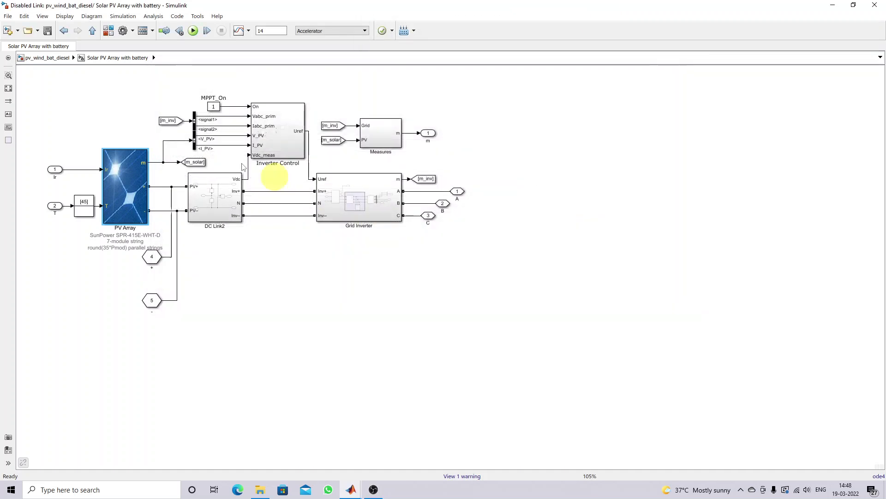
Step: Check the 100 kW array multiplier of the Solar PV Array with battery block at the model's top level
click(62, 60)
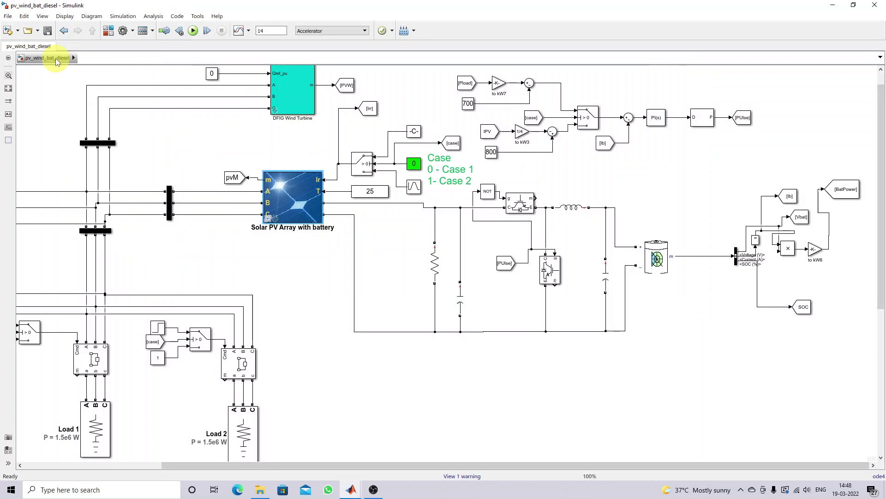
double_click(292, 205)
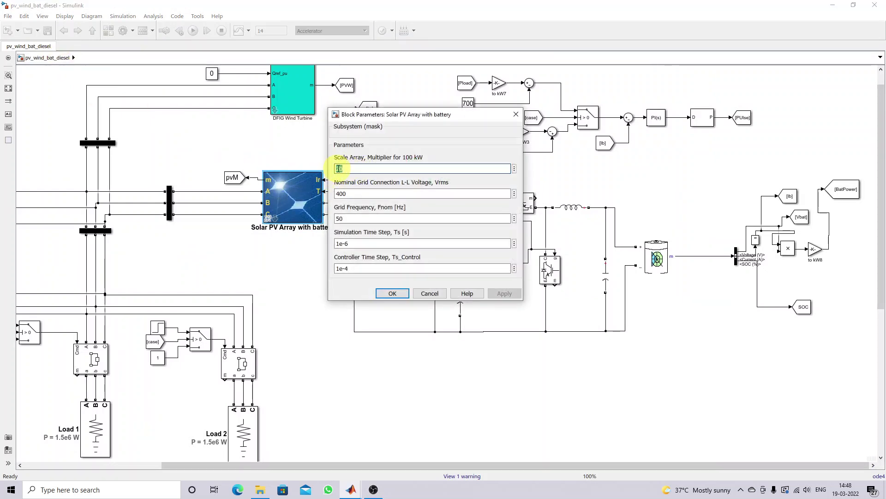
click(427, 292)
Step: Set the PV Array's parallel strings to round(35*20) and plot the array at 1000 W/m2 and specified temperatures
click(267, 219)
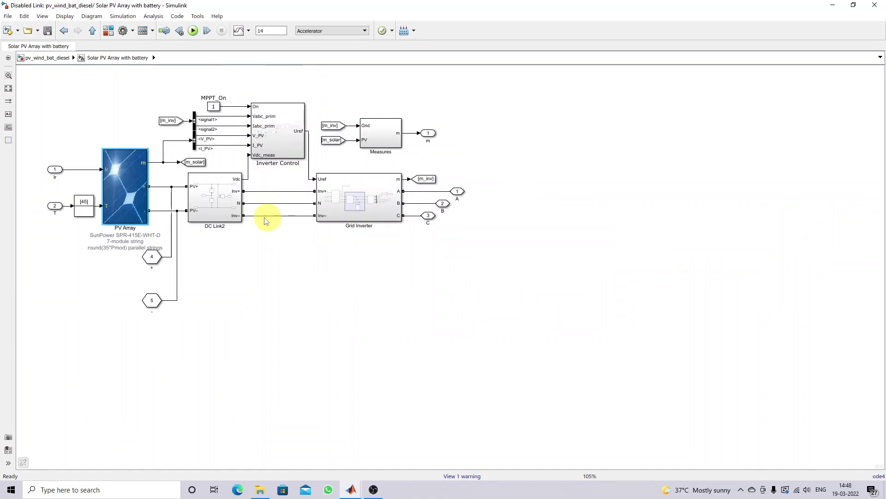
double_click(104, 182)
double_click(235, 155)
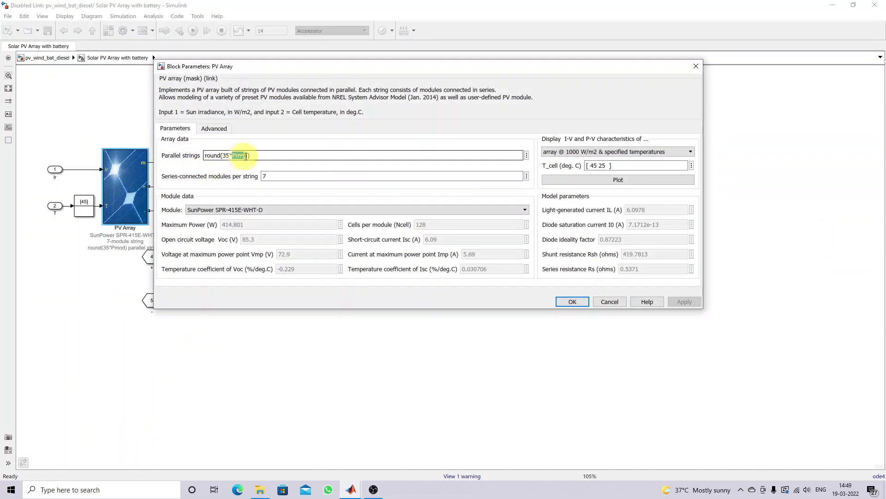
text(20)
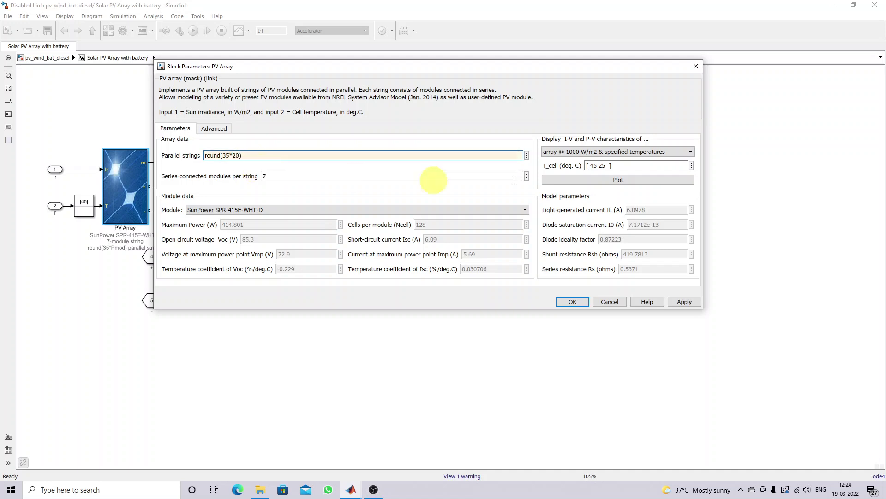
click(634, 179)
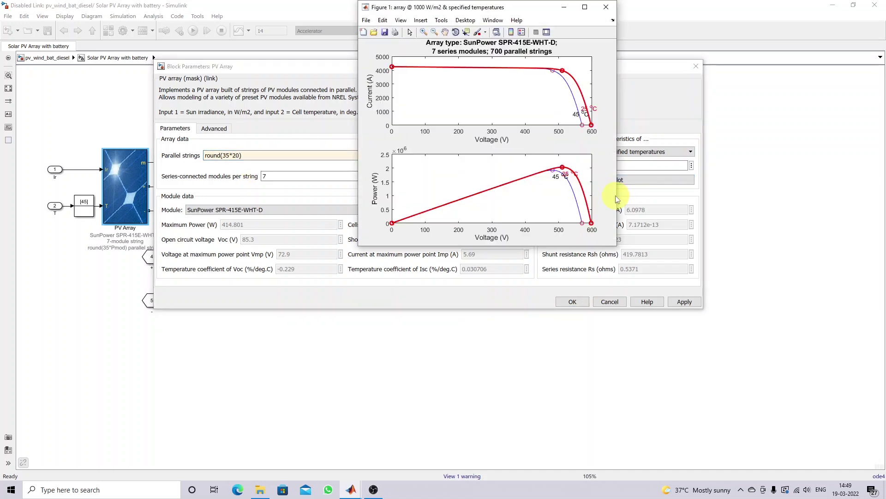
click(606, 7)
Step: Plot the array at 25 deg.C and specified irradiances, and leave the PV Array parameters without saving the changes
click(619, 152)
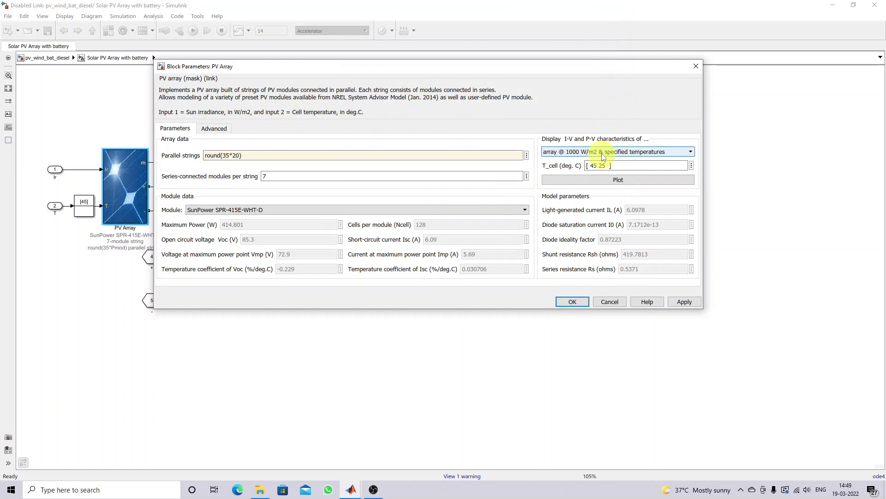
click(582, 168)
click(634, 180)
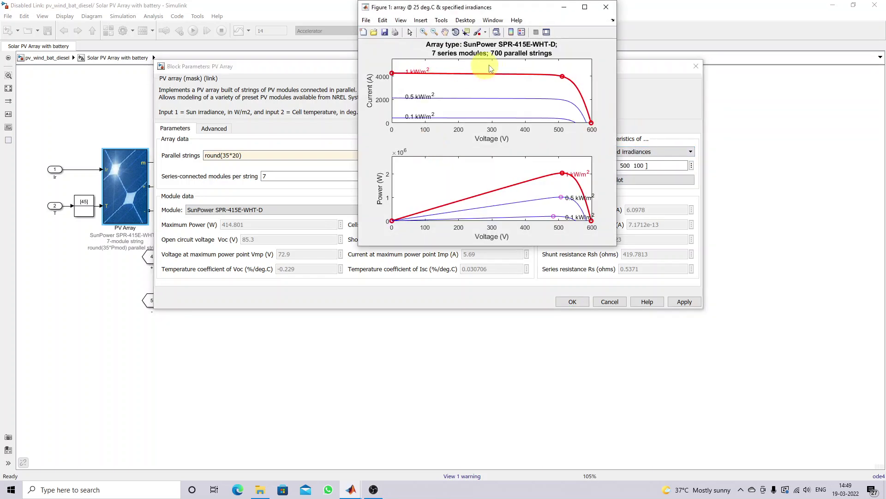
click(605, 8)
click(601, 302)
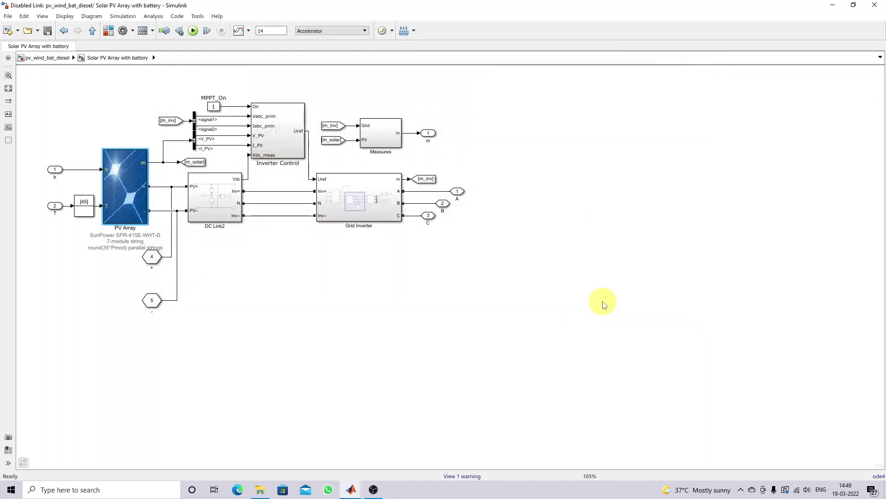
double_click(118, 156)
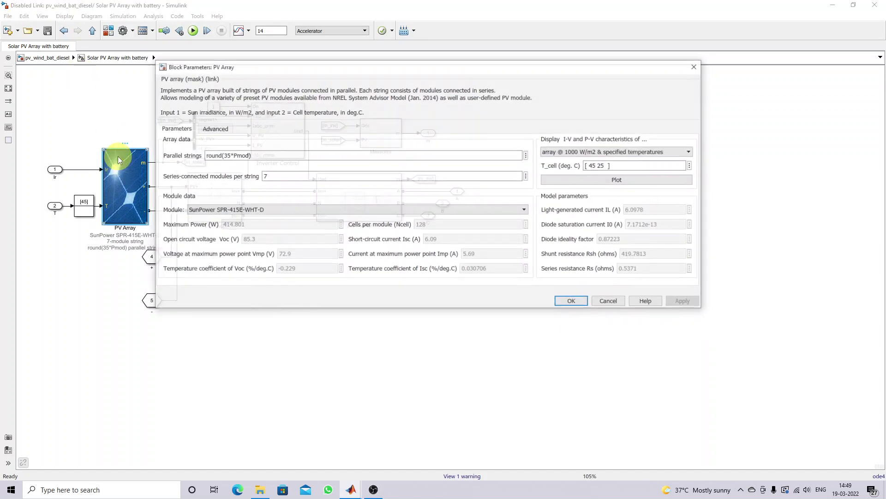
click(602, 303)
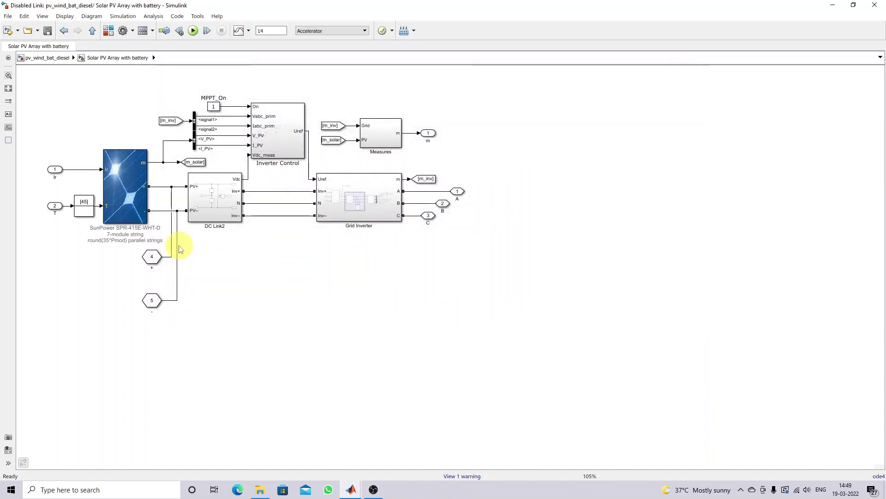
Step: Point out the PV subsystem's DC connection ports and mark the matching terminals on the top-level Solar PV Array with battery block
key(ctrl+alt+p)
mouse_move(154, 245)
mouse_down()
mouse_move(125, 282)
mouse_move(172, 318)
mouse_move(185, 267)
mouse_move(151, 248)
mouse_up()
key(Escape)
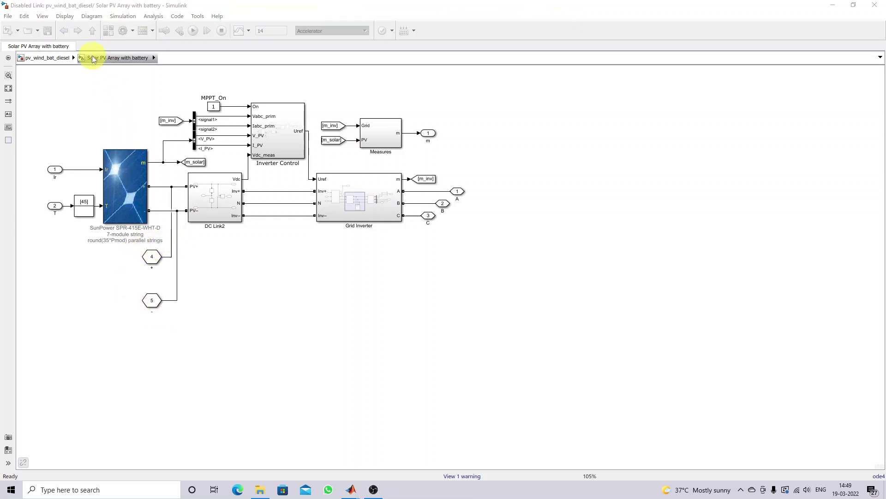
click(51, 58)
key(ctrl+alt+p)
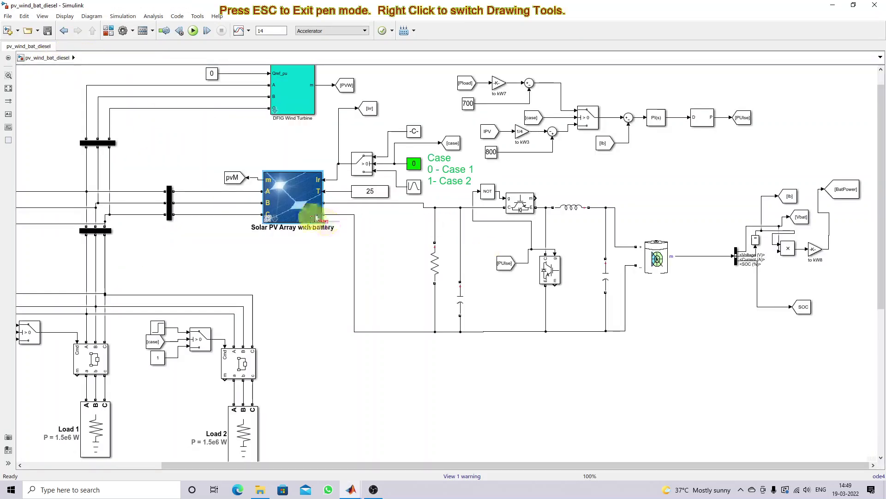
drag(324, 199, 330, 204)
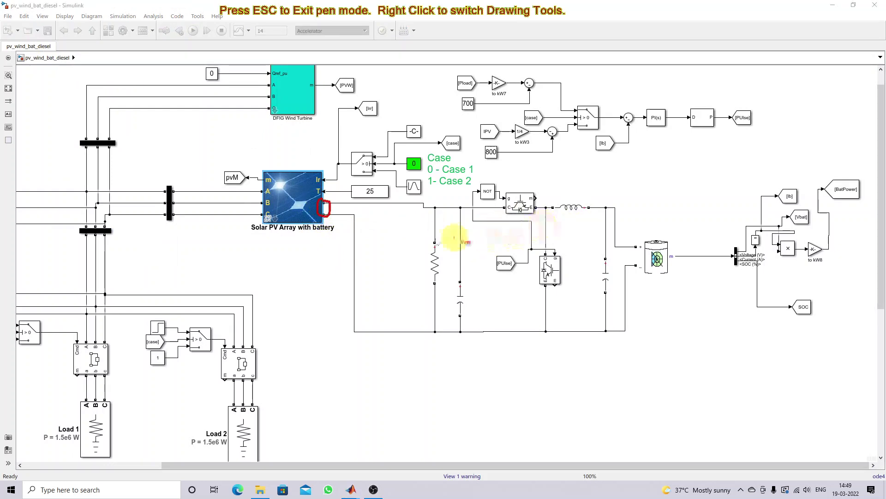
key(Escape)
Step: Examine the capacitors and Vdc measurement in the DC Link2 subsystem of the solar block, and return to the solar subsystem
double_click(277, 213)
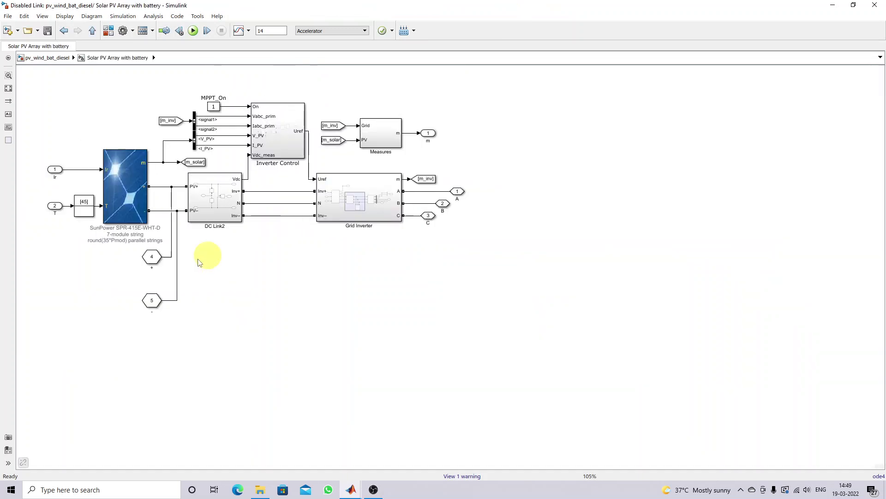
click(215, 213)
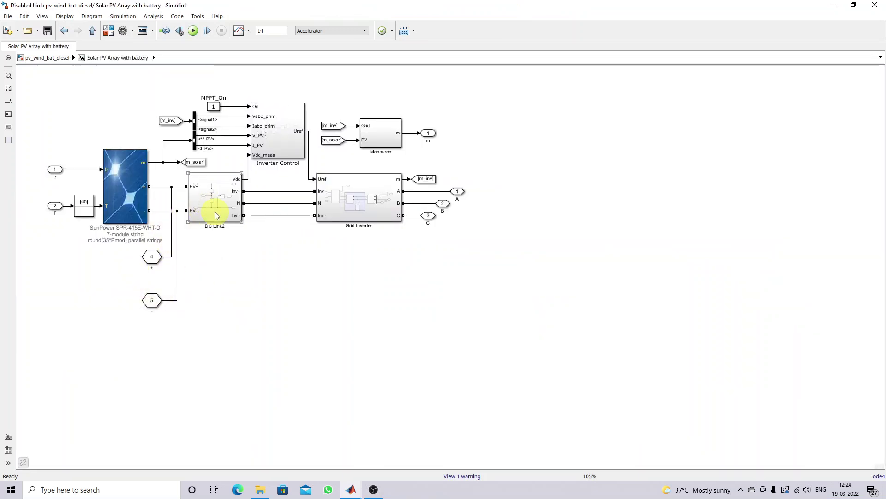
double_click(220, 202)
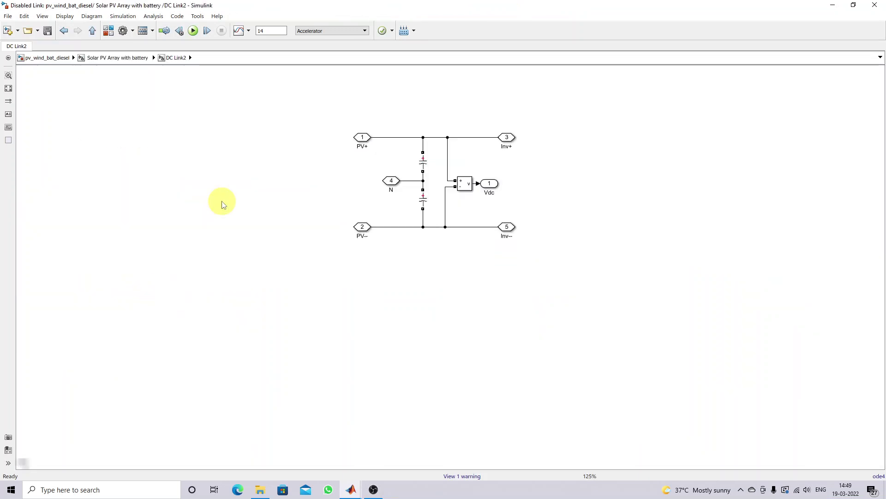
click(93, 31)
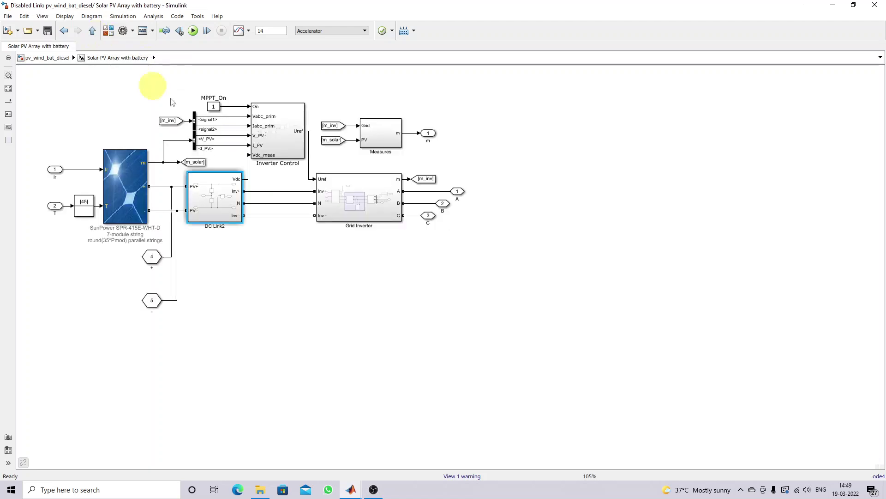
Step: Examine the Three-Level NPC Converter, harmonic filter and transformer in the Grid Inverter subsystem, and return to the solar subsystem
double_click(345, 198)
click(97, 189)
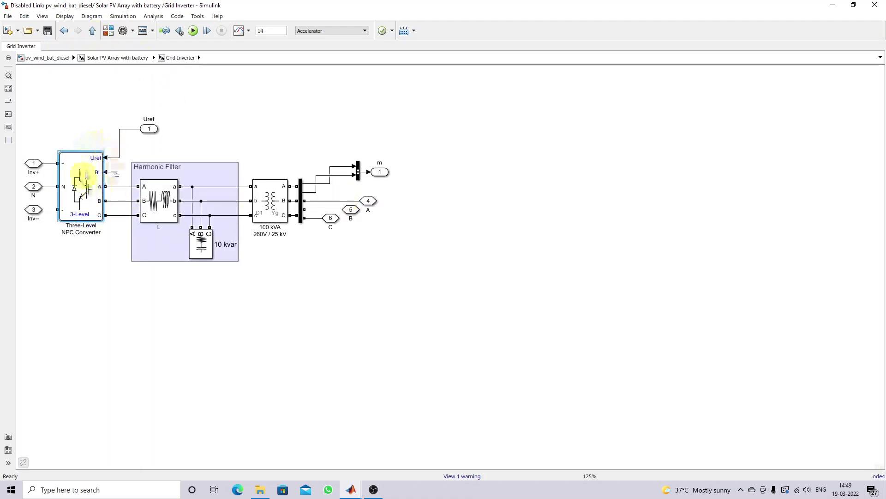
click(162, 198)
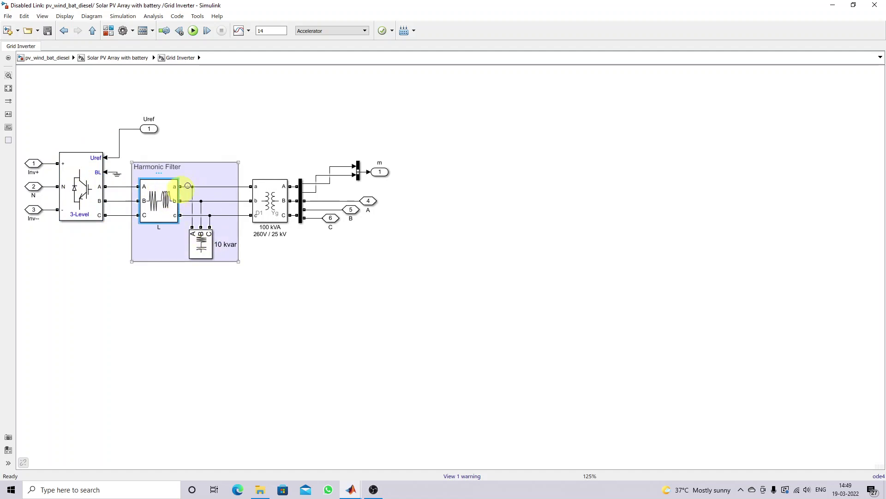
click(264, 227)
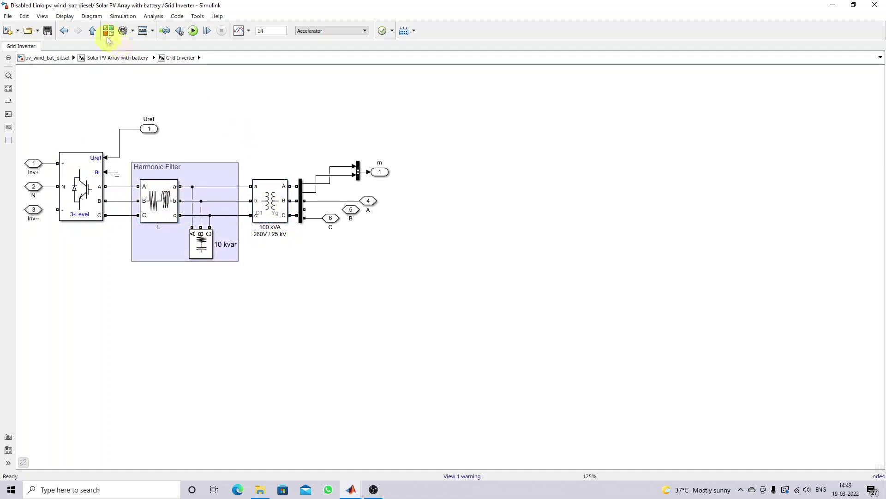
click(92, 31)
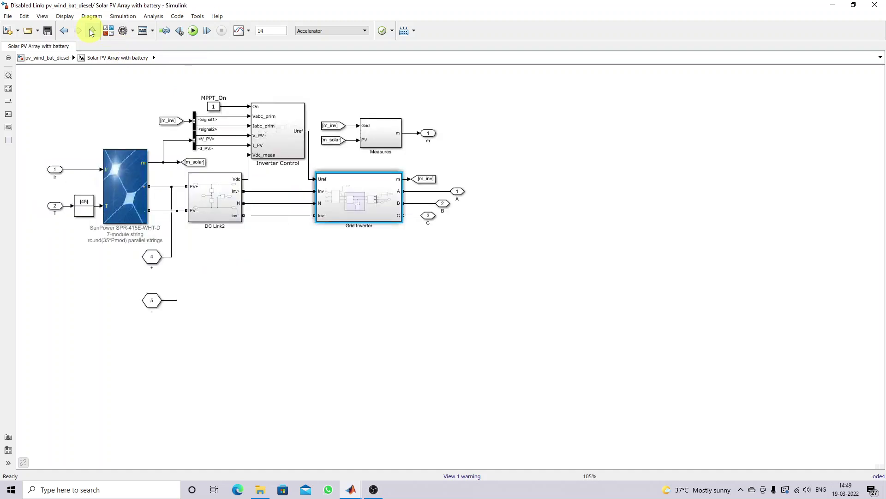
Step: Open the Inverter Control subsystem and mark the V_PV and I_PV inputs of the MPPT controller
double_click(272, 152)
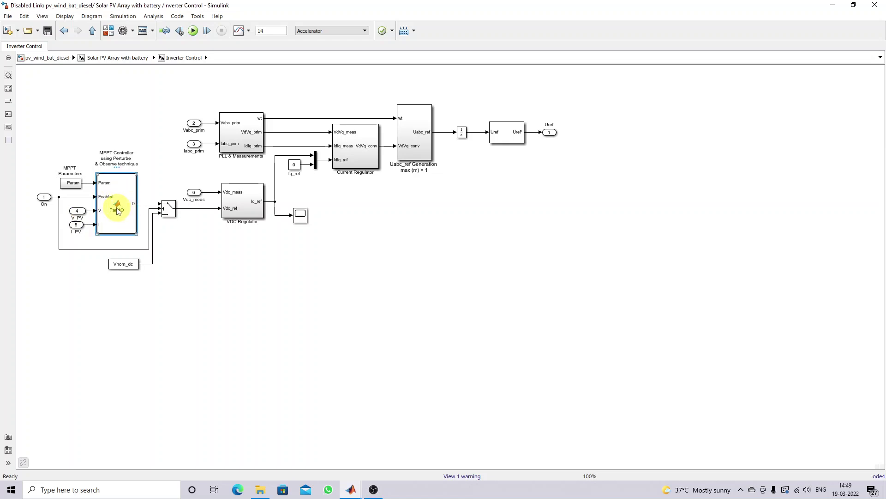
key(F9)
mouse_move(81, 214)
mouse_down()
mouse_move(74, 211)
mouse_move(88, 211)
mouse_move(86, 225)
mouse_up()
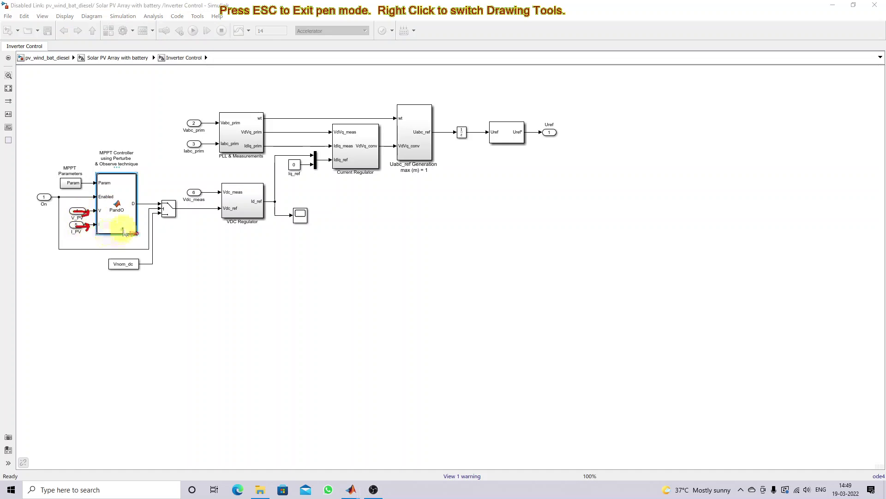
key(Escape)
Step: Review the Perturb and Observe code of the MPPT controller, close it and return to the Inverter Control diagram
double_click(116, 203)
scroll(346, 198, down, 7)
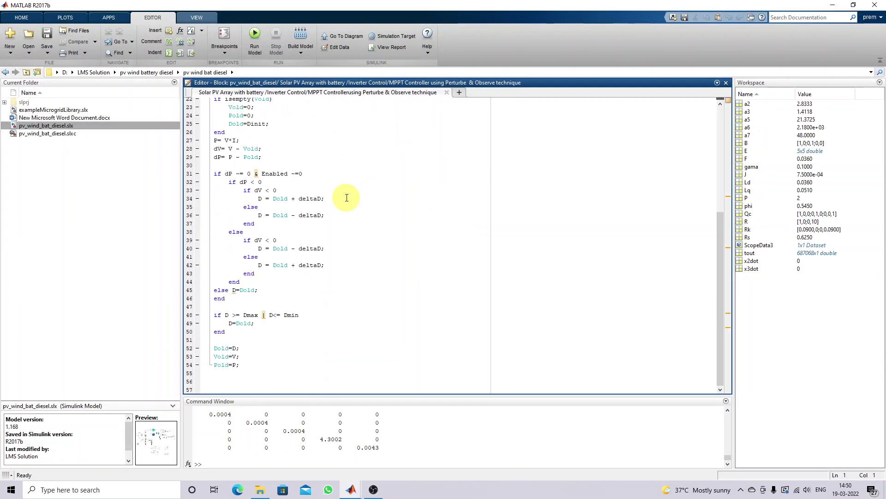
click(446, 92)
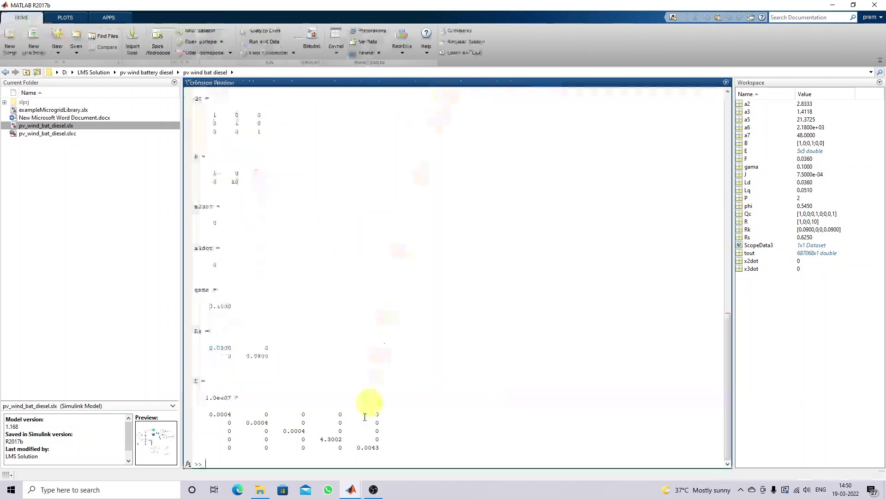
mouse_move(357, 485)
click(323, 443)
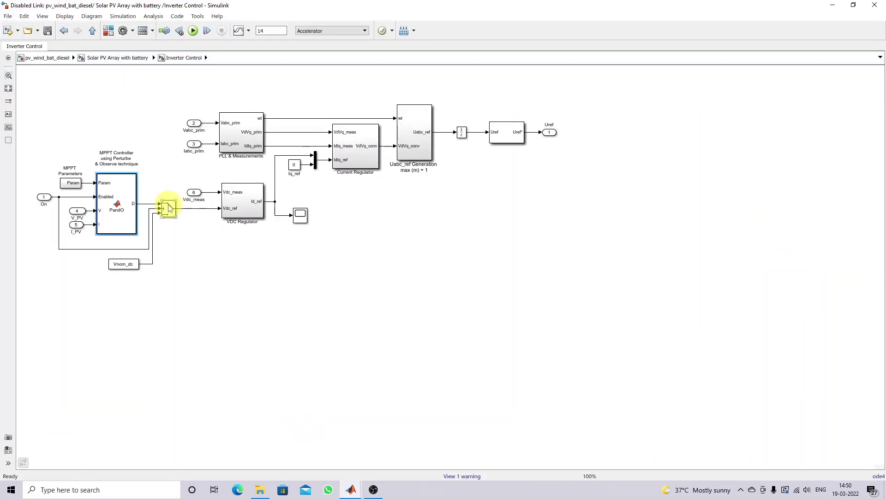
Step: Mark the MPPT controller output and the Vdc_ref and Vdc_meas inputs of the VDC Regulator
key(F9)
mouse_move(154, 207)
mouse_down()
mouse_move(148, 190)
mouse_move(149, 204)
mouse_move(155, 201)
mouse_up()
mouse_move(202, 229)
mouse_down()
mouse_move(202, 207)
mouse_move(208, 216)
mouse_up()
drag(211, 182, 214, 197)
key(Escape)
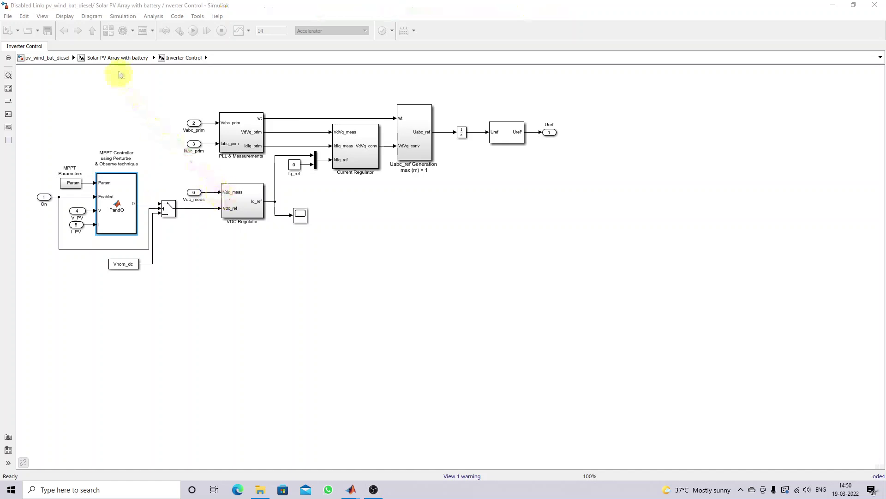
Step: Trace the measured DC voltage to the Vdc output inside DC Link2, and return to the solar subsystem
click(119, 59)
double_click(219, 196)
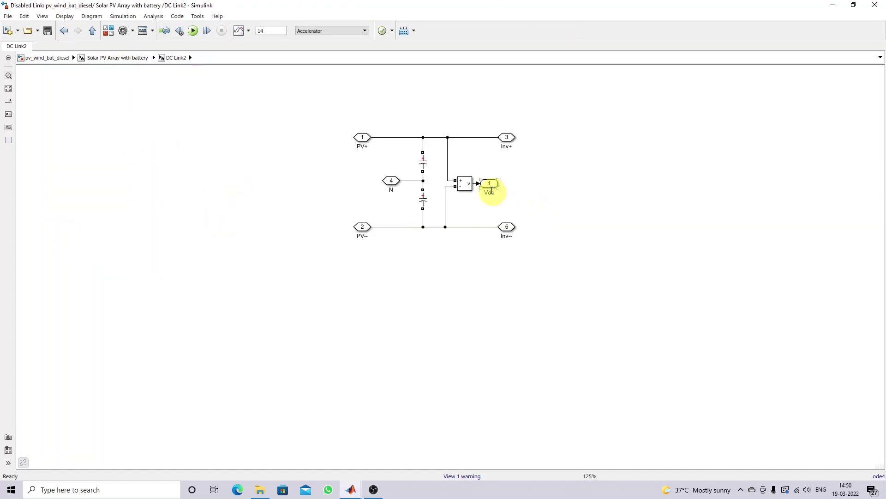
click(118, 58)
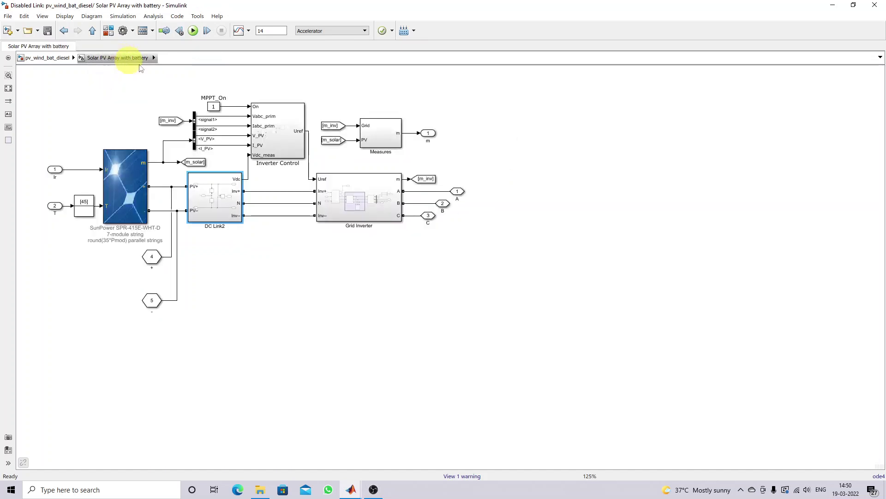
Step: Open the VDC Regulator inside Inverter Control, circle its PI block, and return to the Inverter Control diagram
double_click(277, 138)
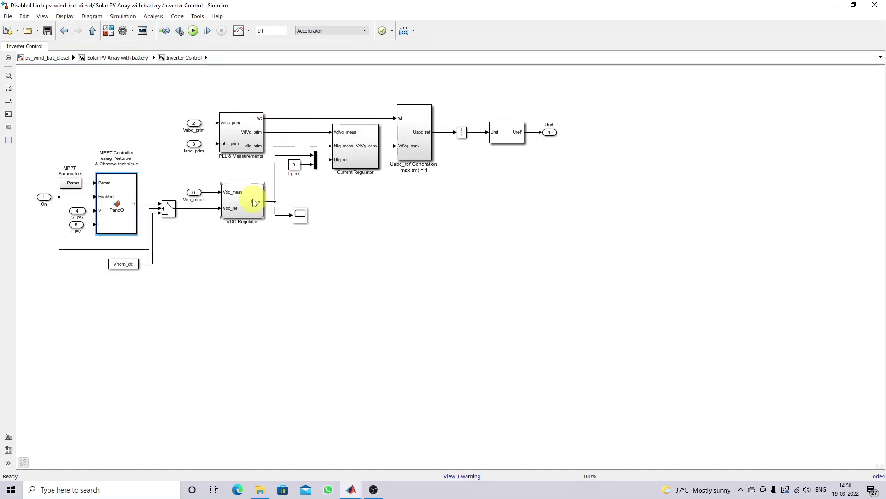
double_click(251, 205)
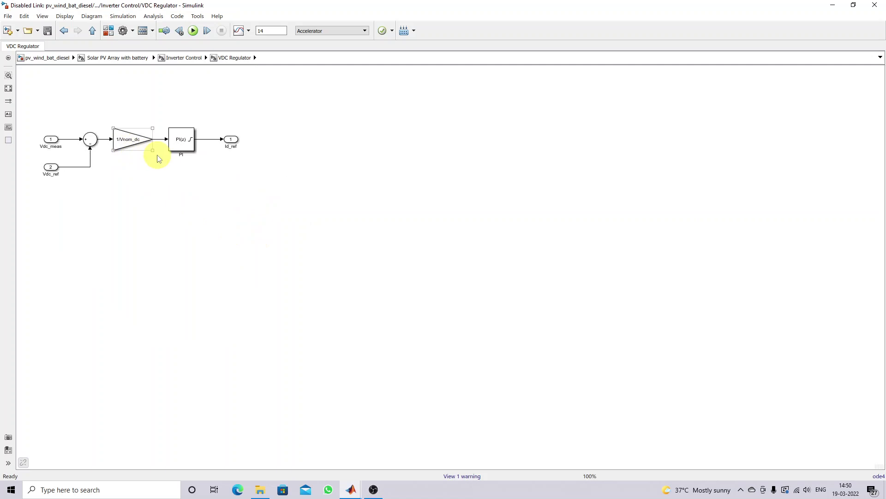
key(F9)
mouse_move(178, 167)
mouse_down()
mouse_move(214, 135)
mouse_move(180, 109)
mouse_move(138, 124)
mouse_move(148, 161)
mouse_move(178, 165)
mouse_up()
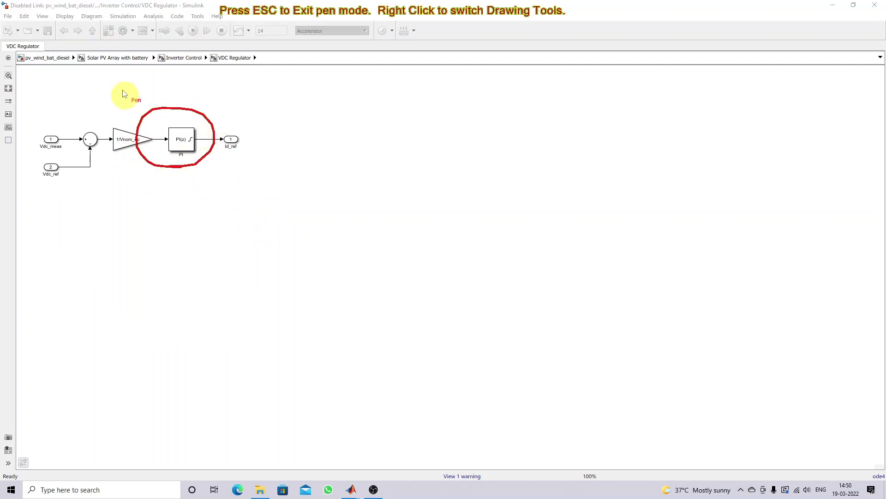
key(Escape)
click(92, 31)
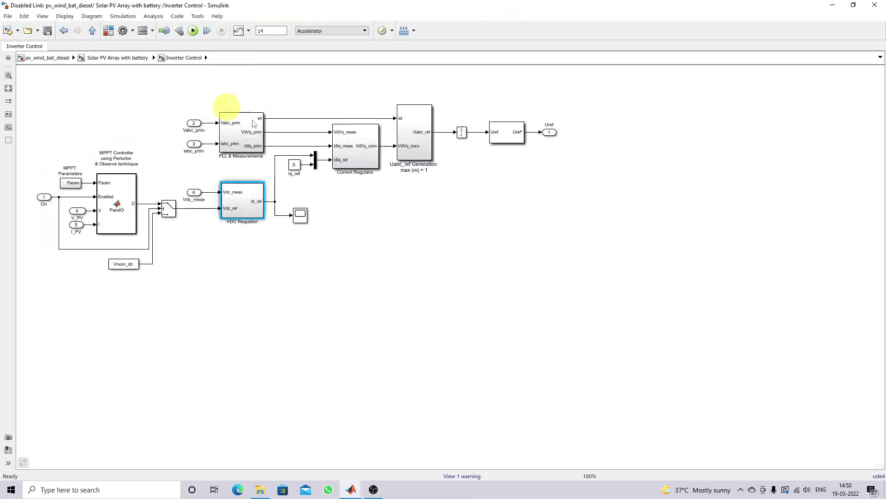
Step: Point out the VDC Regulator's Id_ref output and view the scope connected to it, closing the scope window when done
click(233, 215)
click(263, 209)
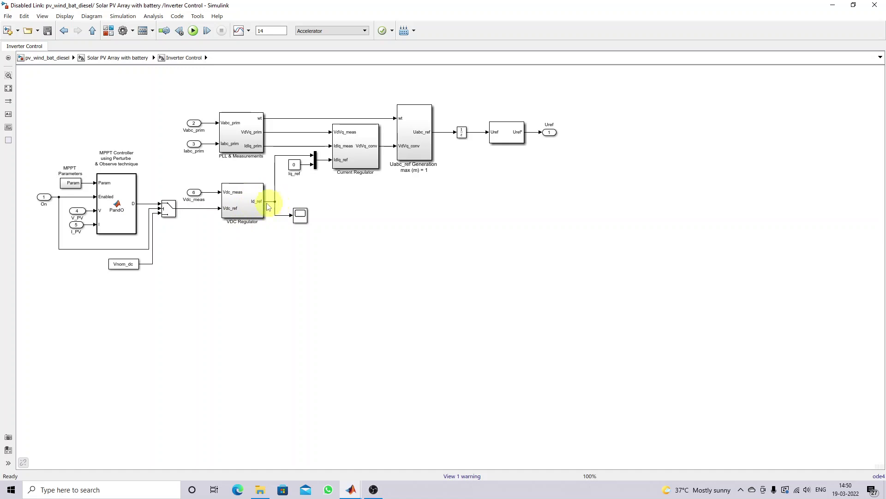
click(304, 216)
double_click(301, 215)
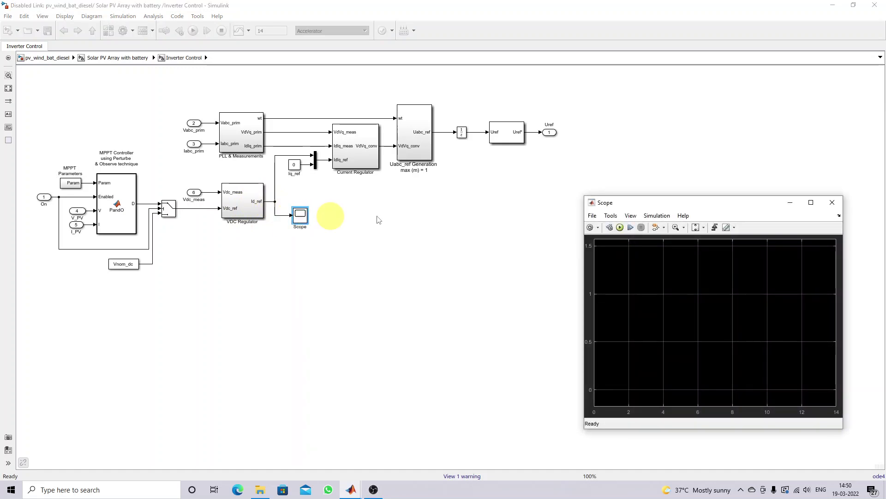
click(831, 203)
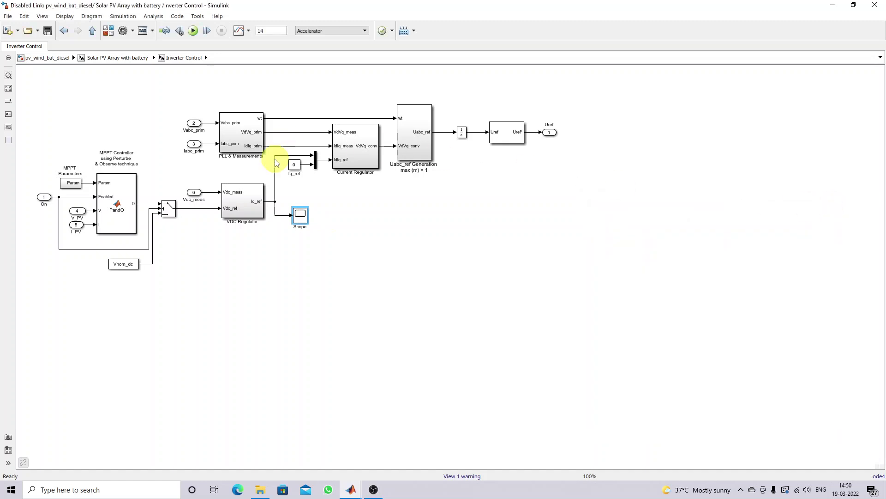
Step: Trace the measurement output m inside the Grid Inverter subsystem and return to the solar subsystem
click(92, 32)
double_click(384, 183)
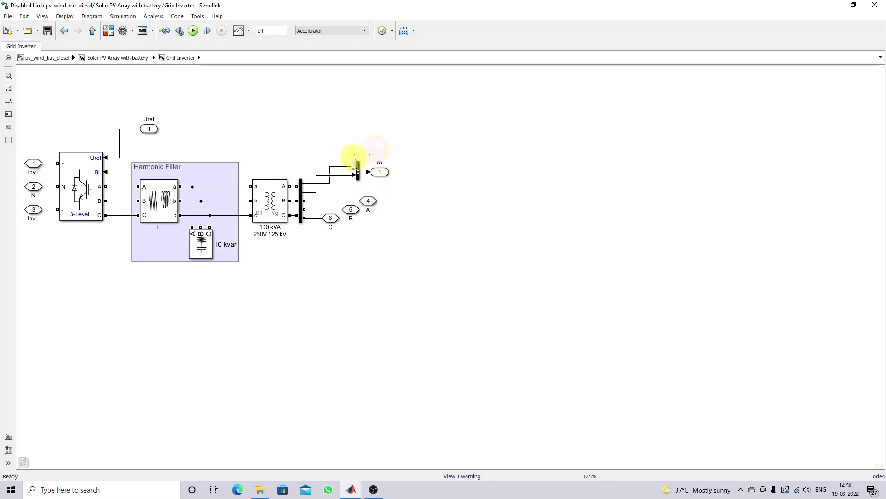
click(386, 172)
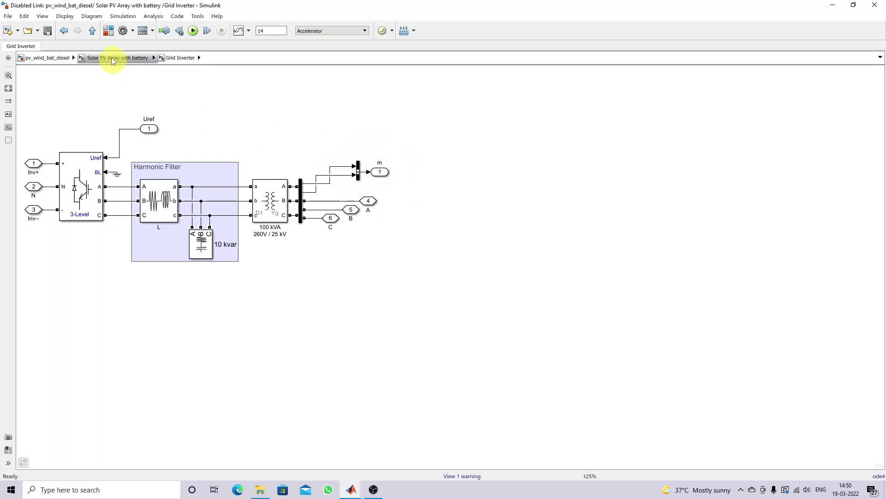
click(93, 31)
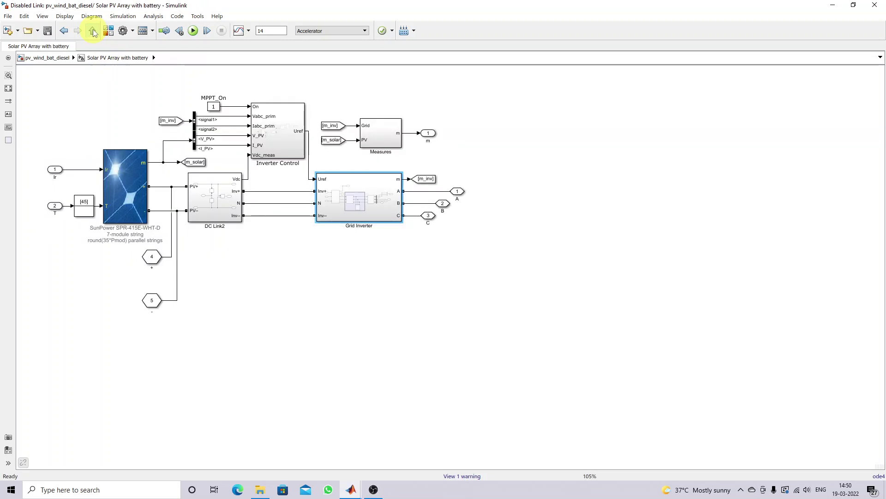
Step: Open PLL & Measurements in Inverter Control, mark the Vabc_prim, Iabc_prim, wt and abc-to-dq0 paths, and return to Inverter Control
double_click(281, 151)
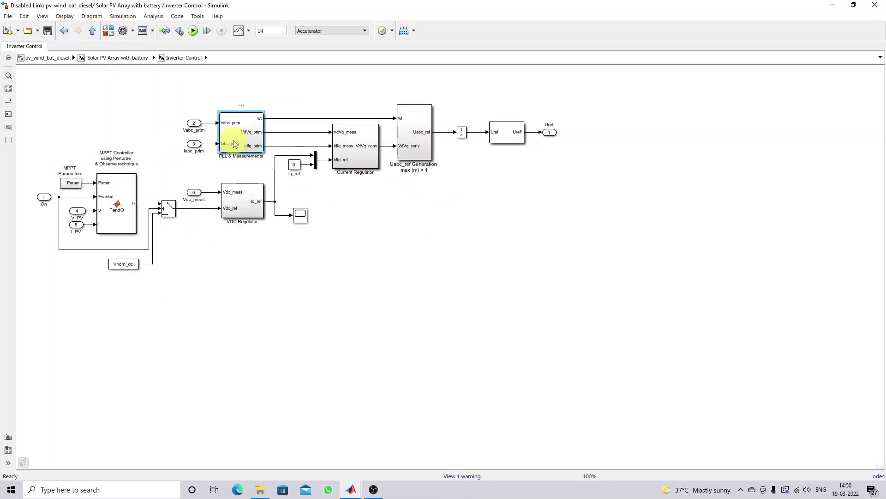
double_click(234, 144)
key(F9)
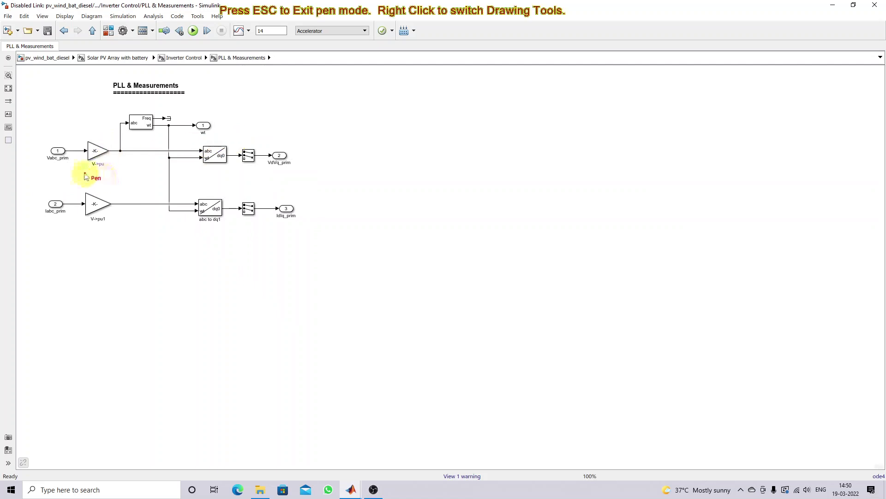
drag(55, 164, 108, 164)
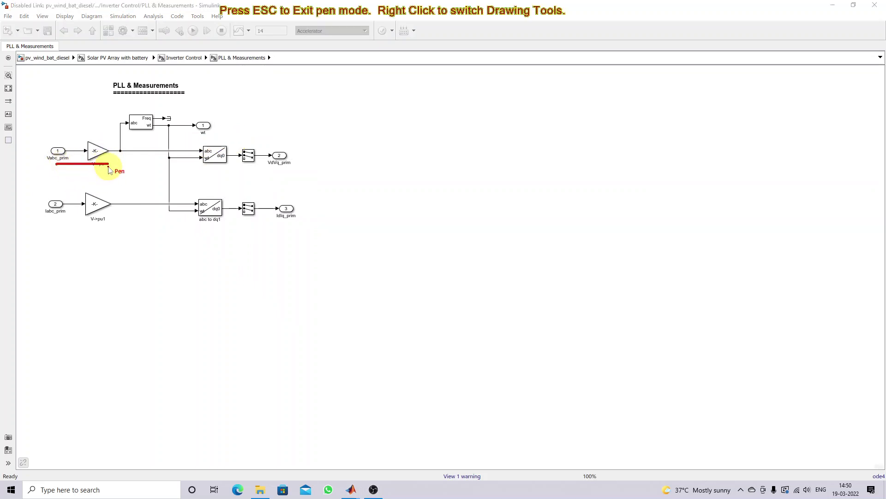
drag(49, 214, 109, 225)
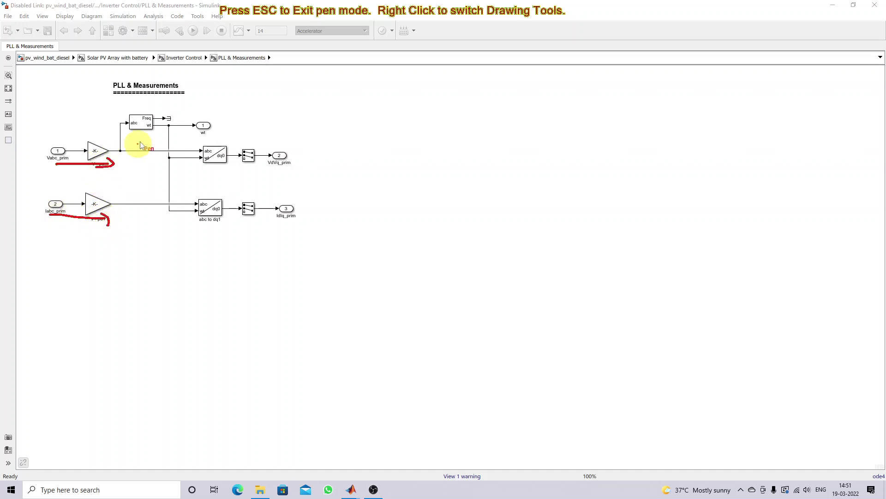
mouse_move(140, 133)
mouse_down()
mouse_move(178, 131)
mouse_move(245, 162)
mouse_up()
drag(189, 230, 251, 230)
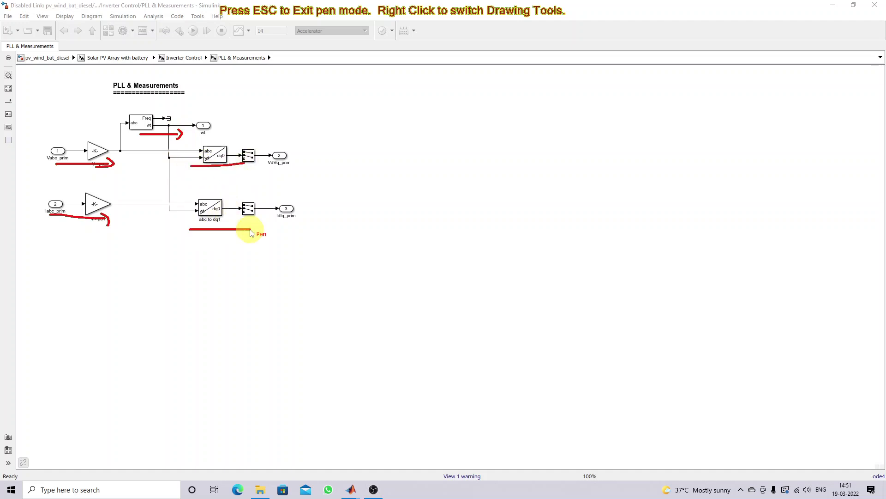
key(Escape)
click(93, 30)
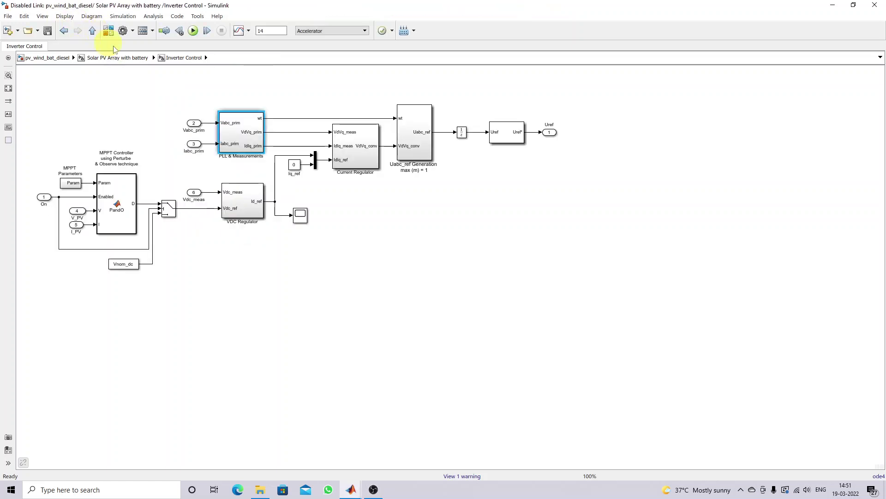
Step: Point out the VdVq_prim and IdIq_prim signals feeding the Current Regulator and underline the Iq_ref constant
click(272, 133)
click(276, 146)
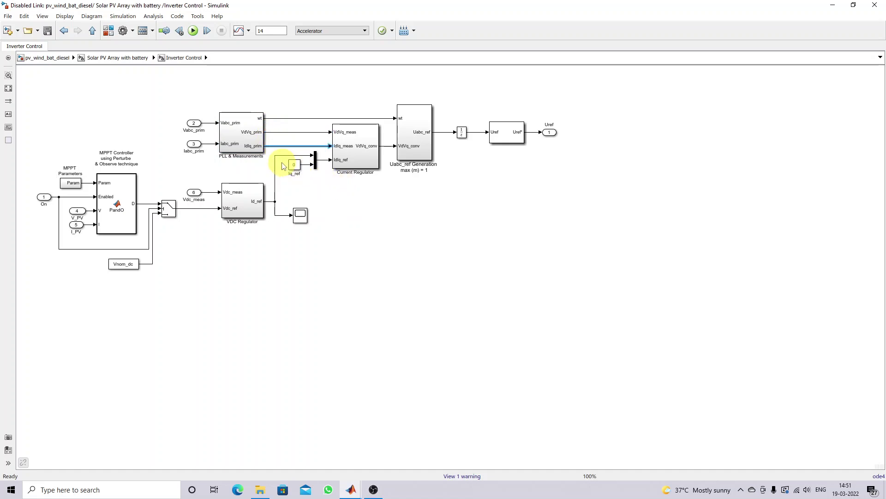
key(ctrl+shift+d)
mouse_move(270, 175)
mouse_down()
mouse_move(293, 152)
mouse_move(310, 152)
mouse_move(314, 174)
mouse_move(307, 176)
mouse_up()
key(Escape)
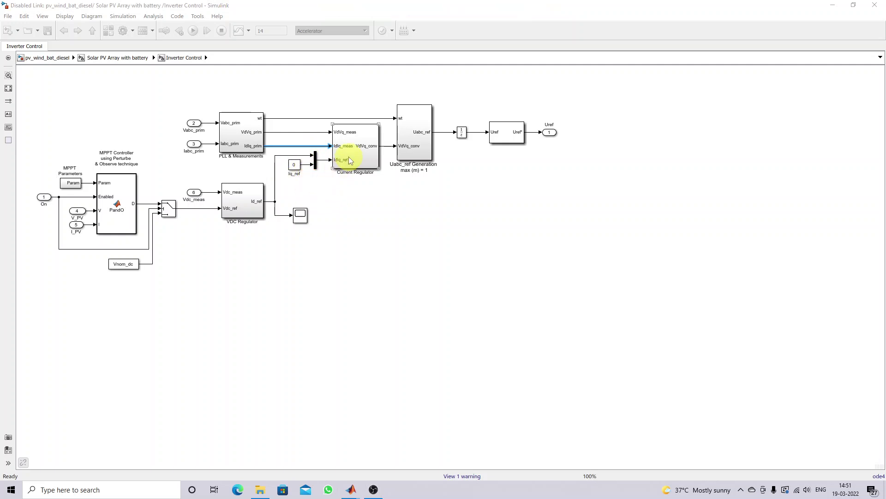
Step: Open the Current Regulator subsystem and underline its IdIq_meas and IdIq_ref inputs, clearing the marks at the end
double_click(348, 156)
click(210, 119)
click(235, 133)
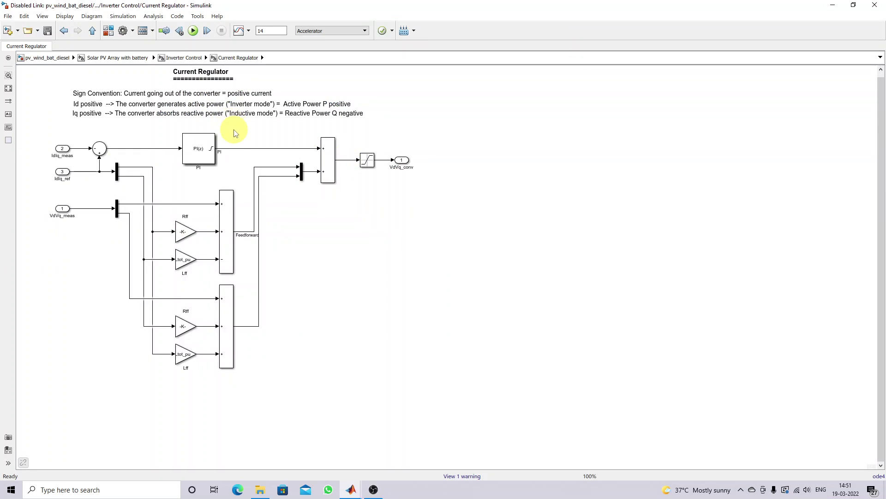
key(F9)
mouse_move(69, 161)
mouse_down()
mouse_move(56, 161)
mouse_move(86, 159)
mouse_up()
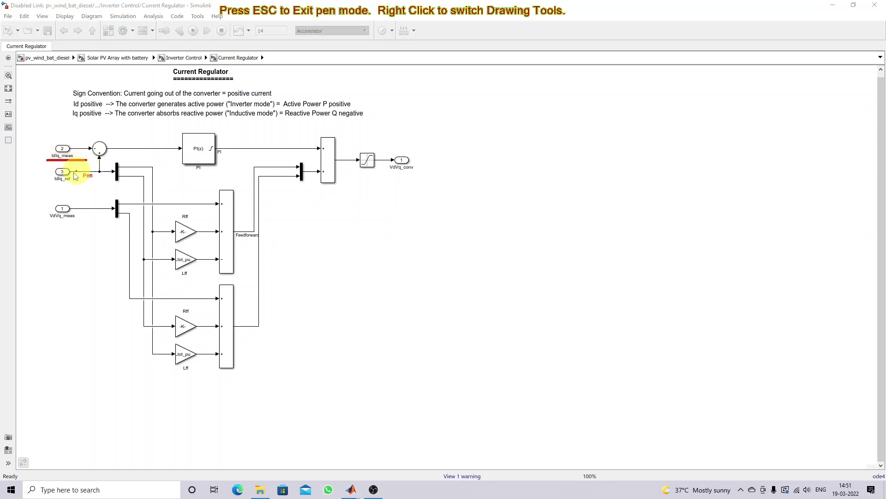
drag(50, 183, 72, 186)
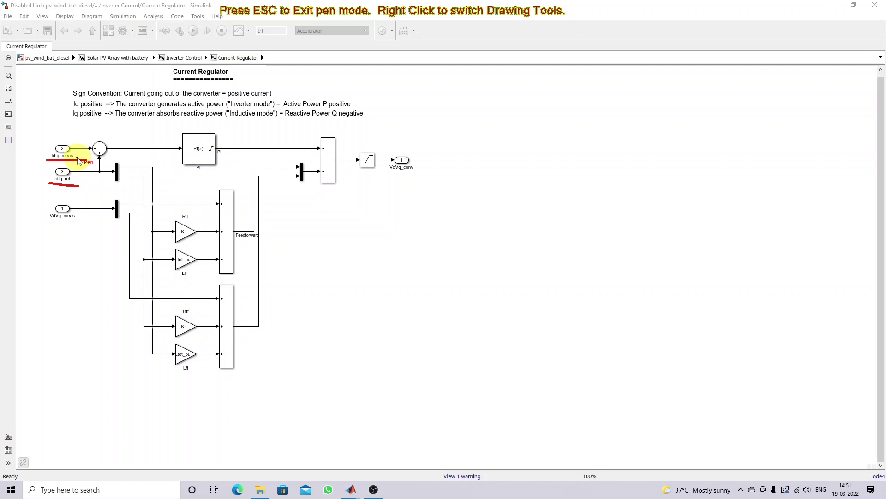
key(Escape)
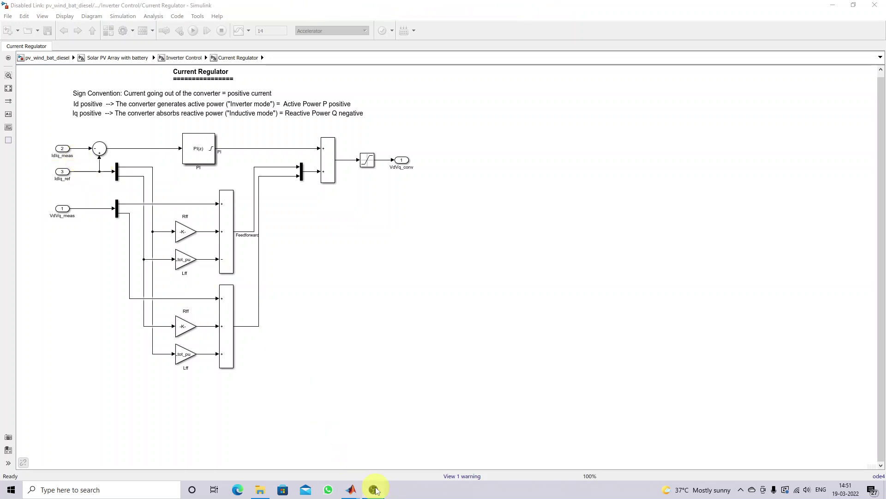
Step: Mark the Current Regulator's PI block and output, feedforward section, summing stage and VdVq_conv output, then clear the marks
click(374, 489)
click(374, 489)
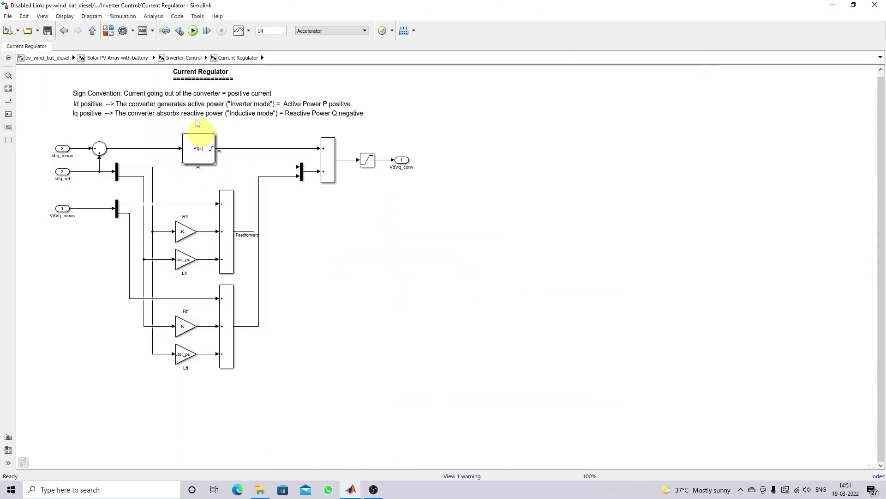
key(F12)
mouse_move(202, 123)
mouse_down()
mouse_move(174, 172)
mouse_move(216, 162)
mouse_move(213, 132)
mouse_move(193, 125)
mouse_move(251, 135)
mouse_up()
mouse_move(185, 194)
mouse_down()
mouse_move(131, 231)
mouse_move(116, 286)
mouse_move(135, 359)
mouse_move(199, 387)
mouse_move(283, 355)
mouse_move(293, 252)
mouse_move(236, 197)
mouse_move(183, 197)
mouse_up()
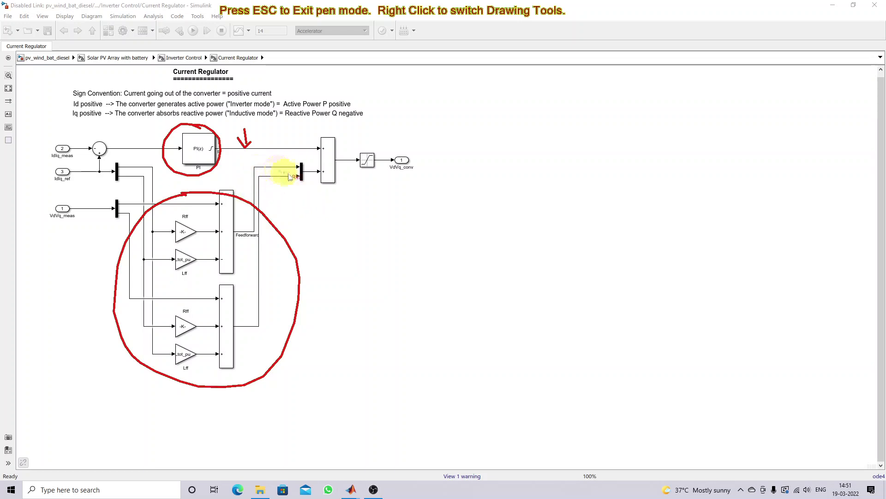
mouse_move(335, 131)
mouse_down()
mouse_move(295, 164)
mouse_move(310, 194)
mouse_move(340, 179)
mouse_move(336, 131)
mouse_up()
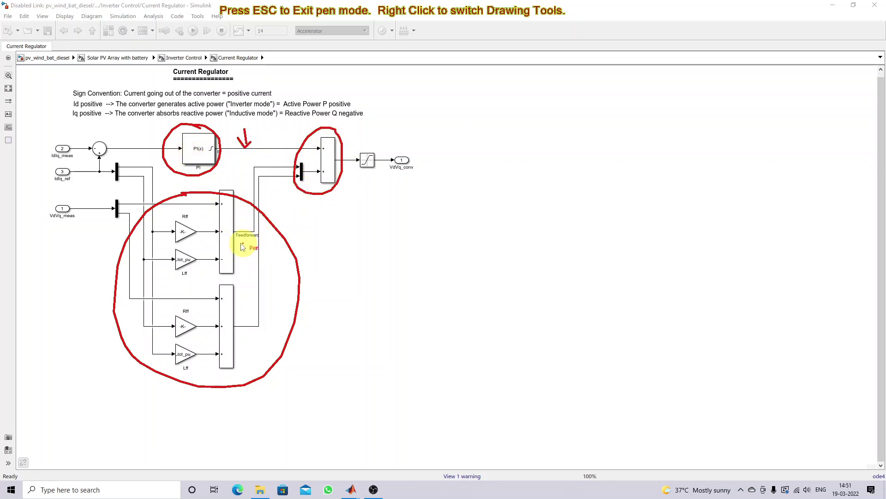
mouse_move(394, 136)
mouse_down()
mouse_move(394, 160)
mouse_move(399, 147)
mouse_up()
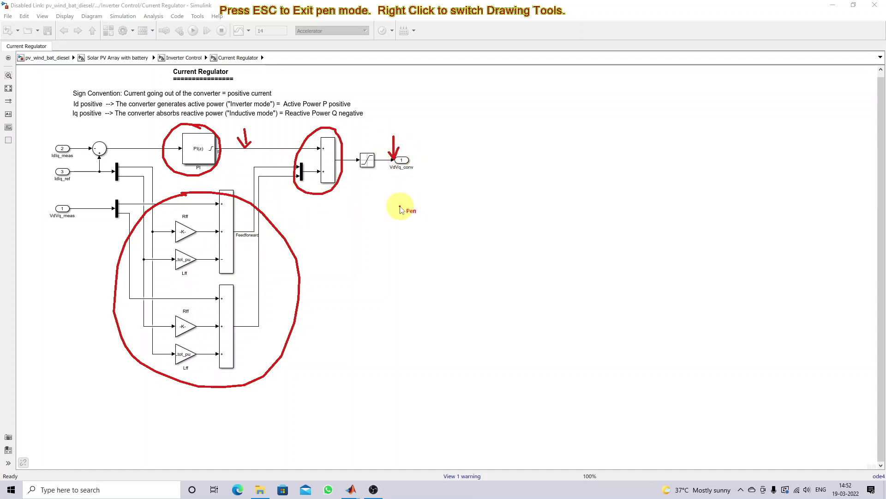
key(Escape)
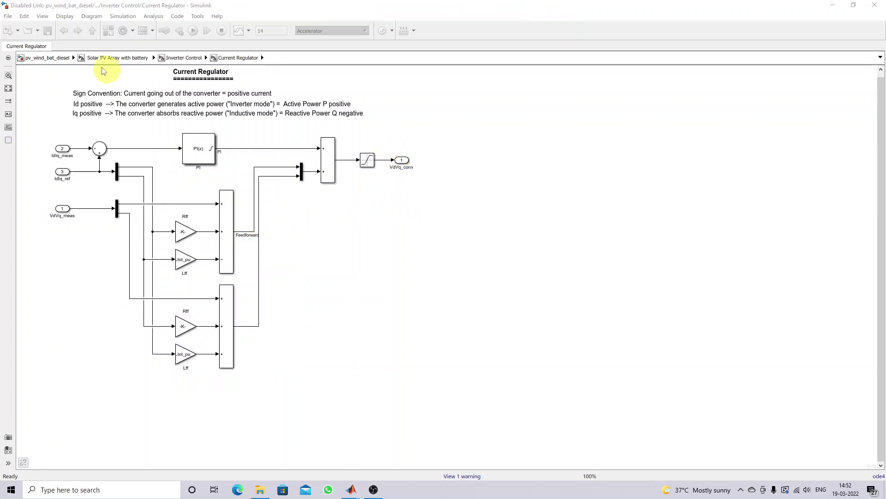
Step: Return to the Inverter Control diagram and mark the VdVq_conv signal feeding the Uabc_ref Generation block
click(203, 54)
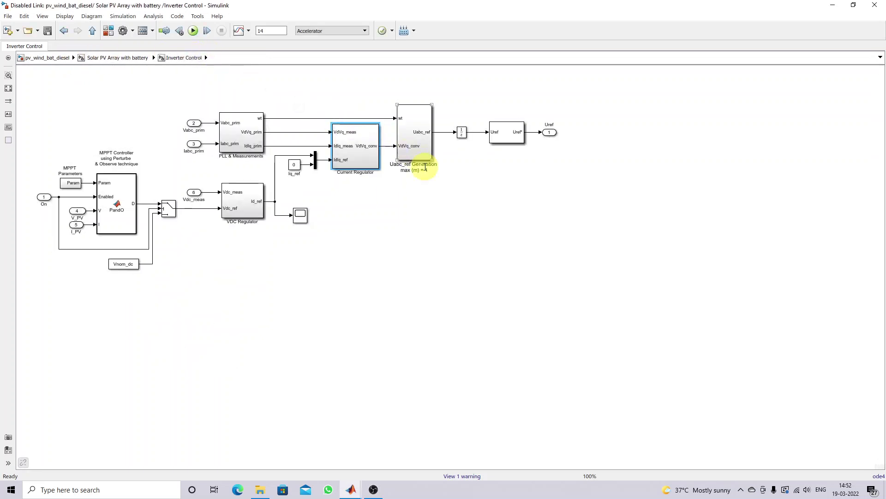
key(ctrl+alt+p)
mouse_move(388, 150)
mouse_down()
mouse_move(387, 169)
mouse_move(396, 154)
mouse_up()
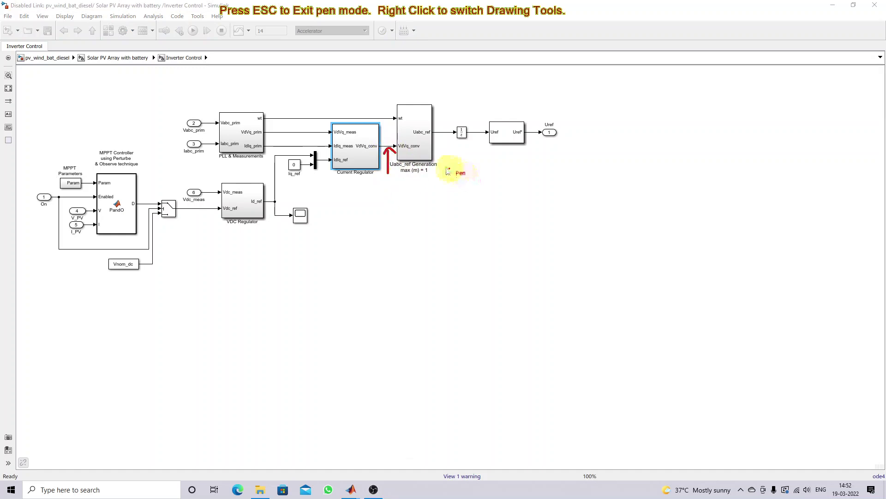
key(Escape)
Step: Open Uabc_ref Generation, trace the complex conversion, phase correction and sine blocks to the Uabc_ref output, and return to the solar subsystem
double_click(415, 144)
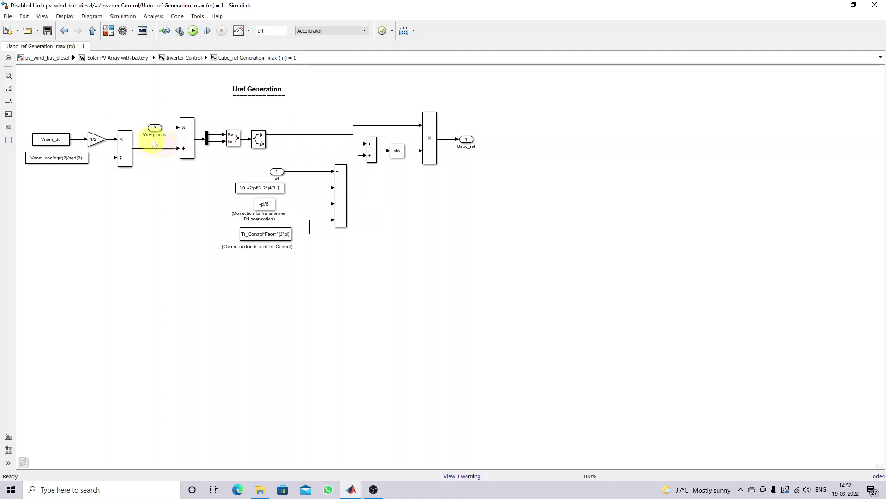
click(229, 146)
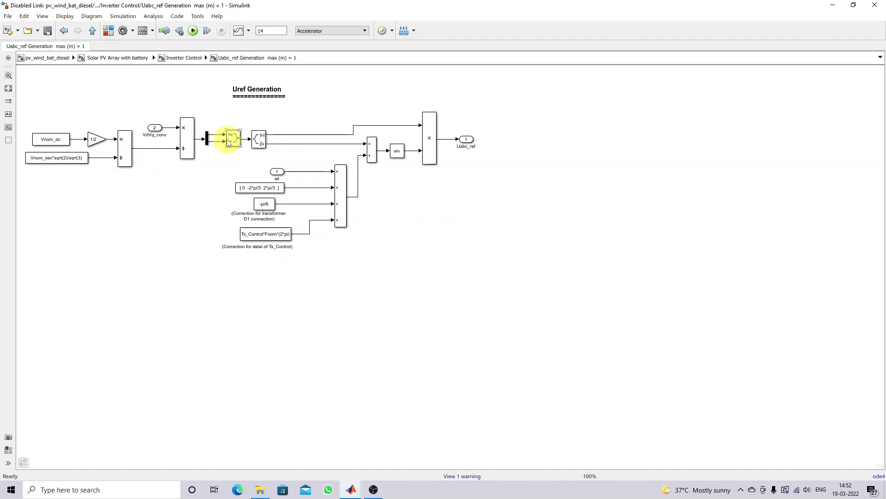
click(260, 140)
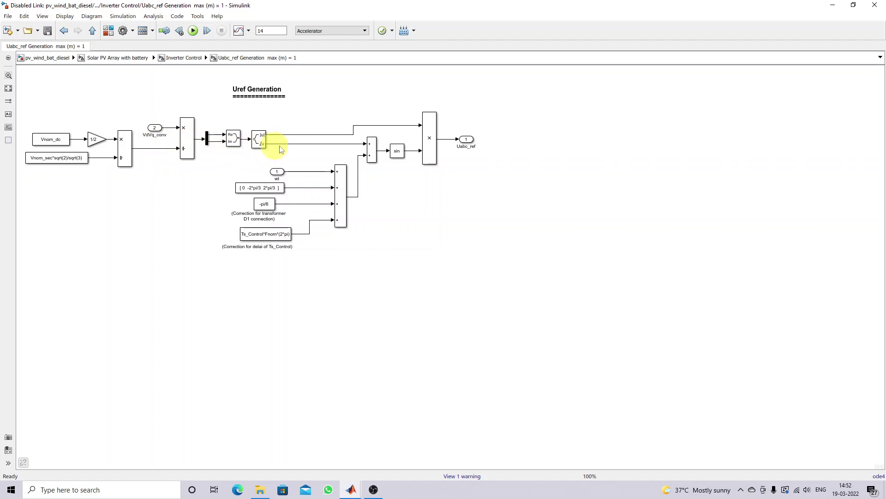
click(263, 224)
click(397, 155)
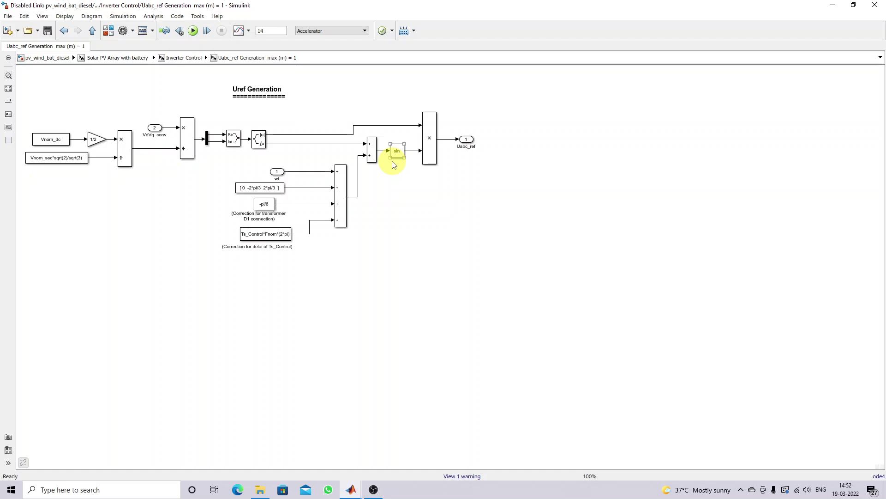
click(463, 140)
click(92, 30)
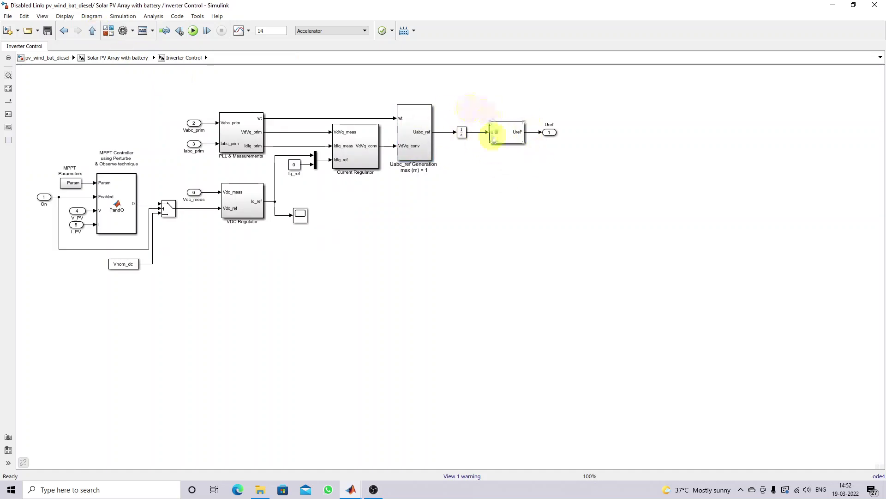
click(93, 31)
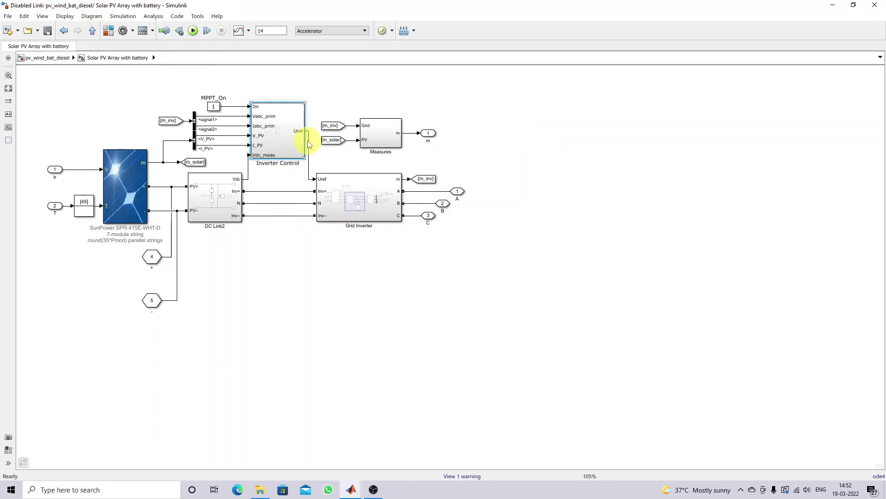
Step: View the Grid Inverter subsystem and mark the power path from the PV array through DC Link2 to the inverter, clearing the mark at the end
double_click(331, 188)
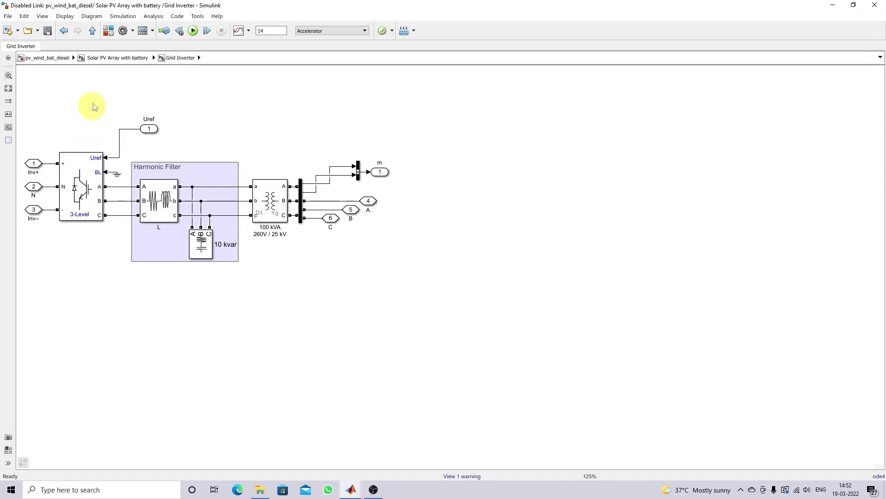
click(93, 31)
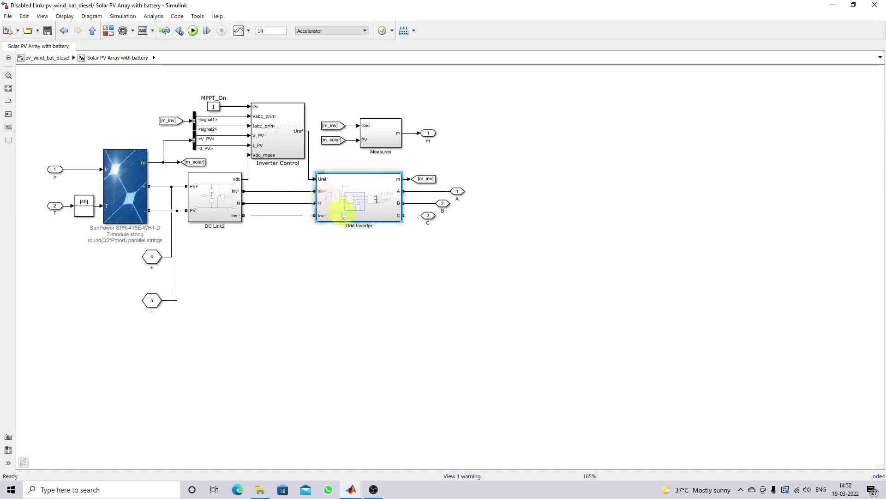
key(F12)
mouse_move(121, 193)
mouse_down()
mouse_move(406, 195)
mouse_move(379, 208)
mouse_up()
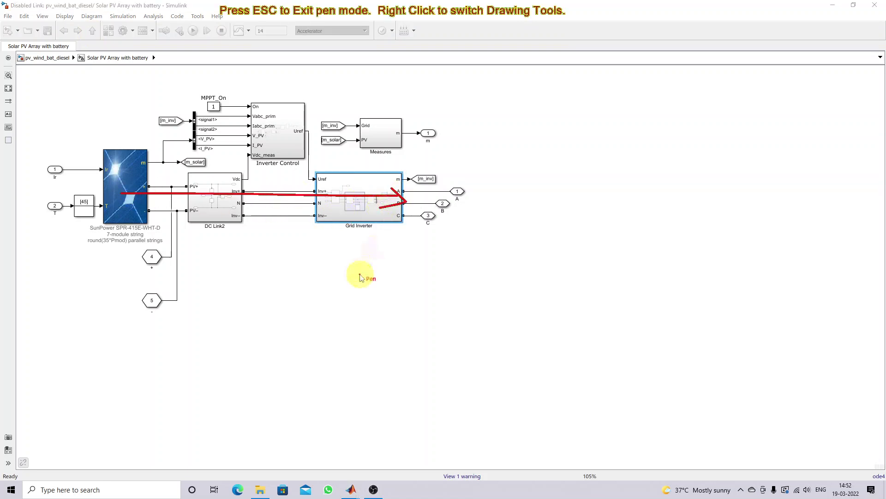
key(Escape)
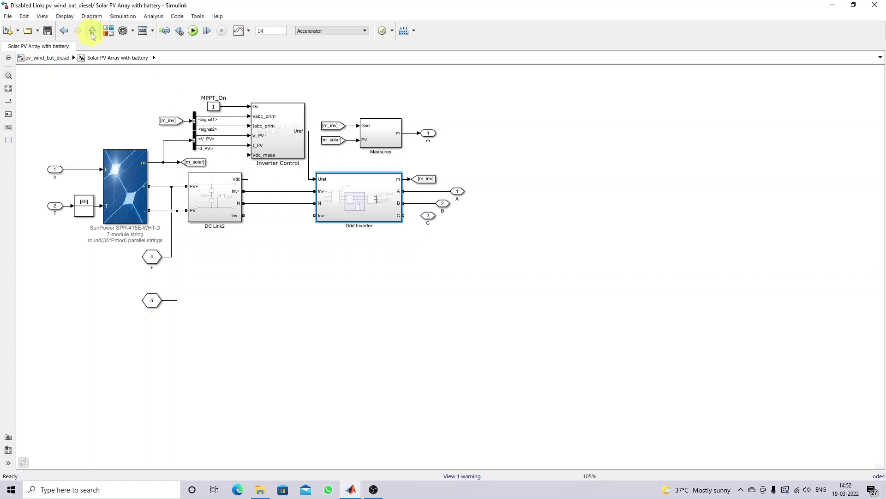
Step: Return to the top-level pv_wind_bat_diesel model and point out the three 1.5e6 W load blocks one by one
click(92, 32)
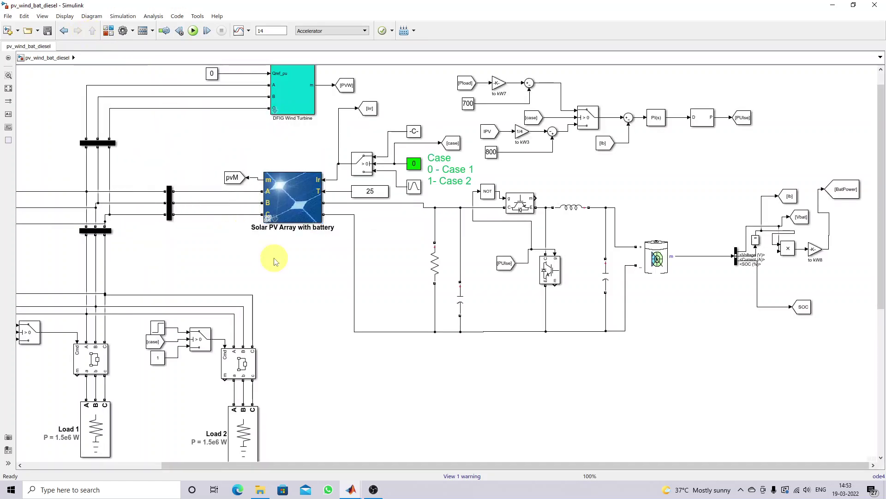
key(F12)
key(Escape)
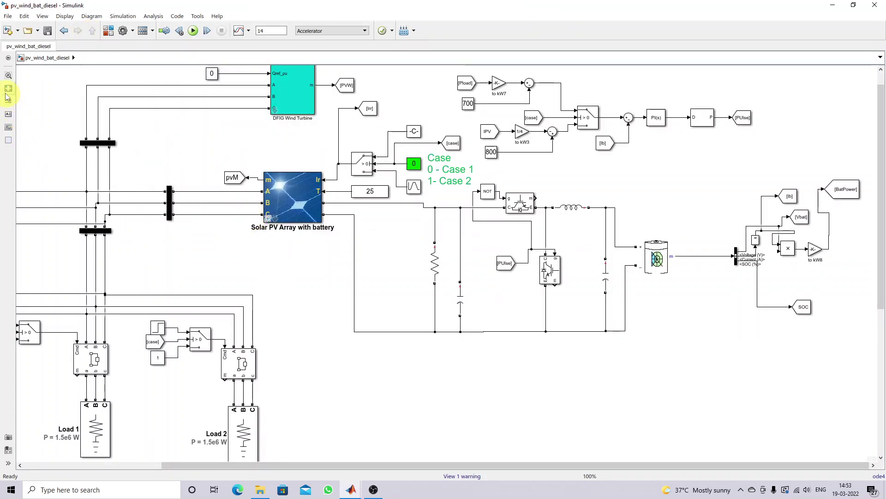
key(space)
scroll(168, 254, up, 4)
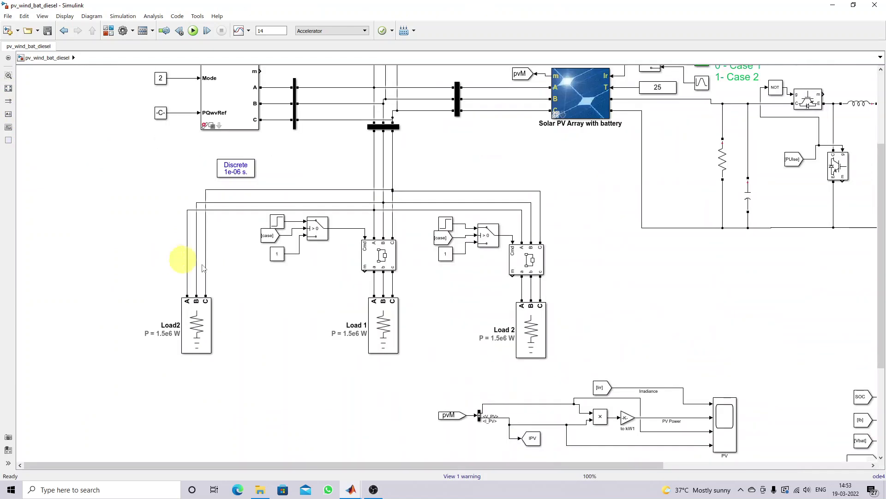
click(187, 336)
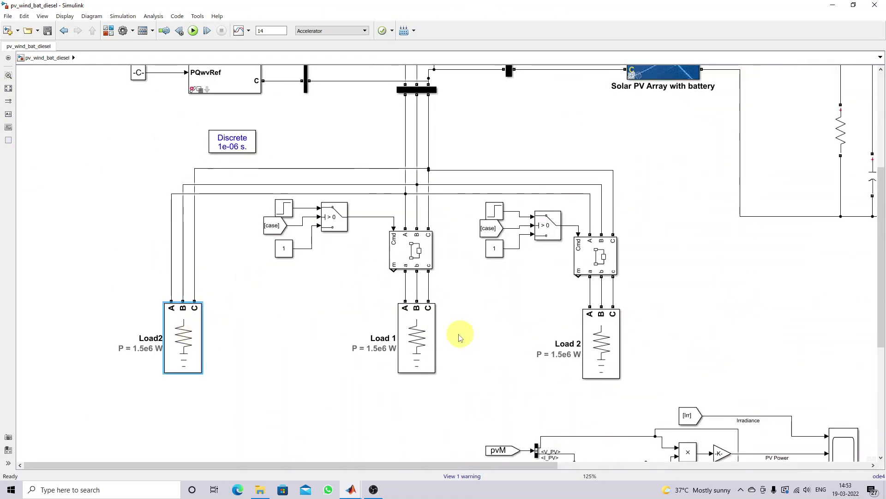
click(439, 340)
click(623, 337)
click(608, 340)
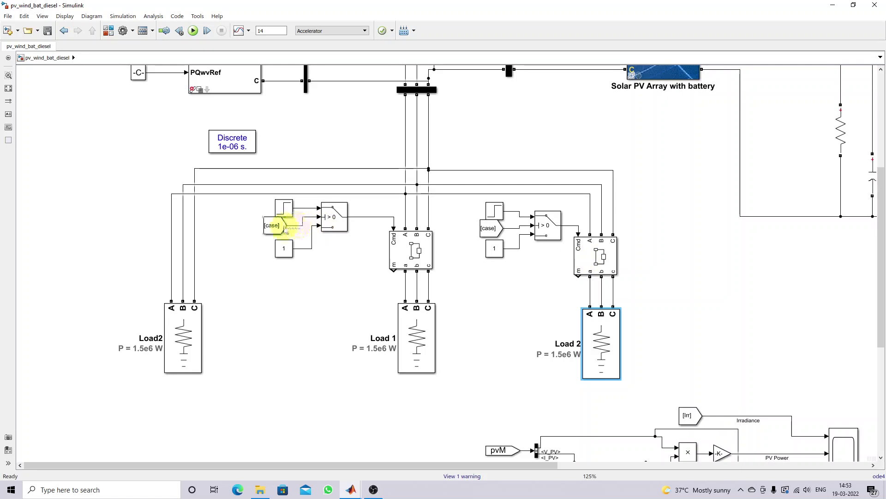
Step: Mark the constant and step signal paths through the case switches of Load 1 and the right-hand Load 2, and clear the marks
key(F9)
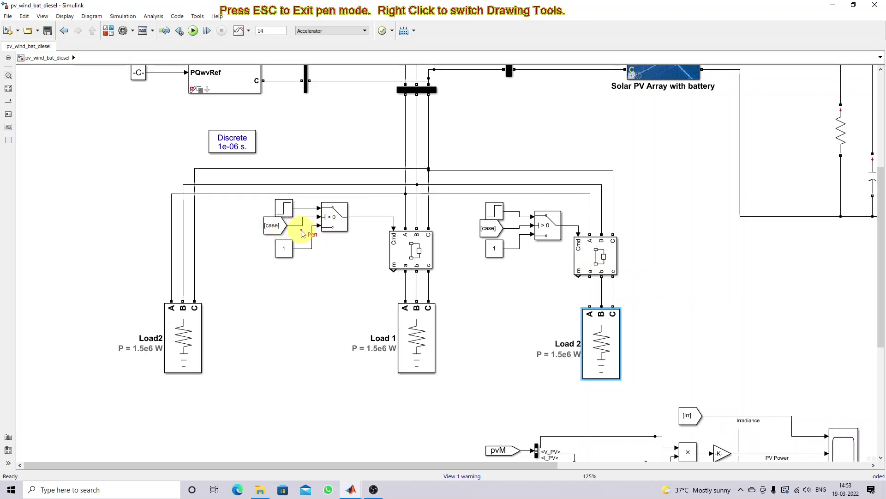
mouse_move(299, 244)
mouse_down()
mouse_move(306, 229)
mouse_move(334, 227)
mouse_up()
mouse_move(506, 247)
mouse_down()
mouse_move(554, 231)
mouse_move(564, 250)
mouse_up()
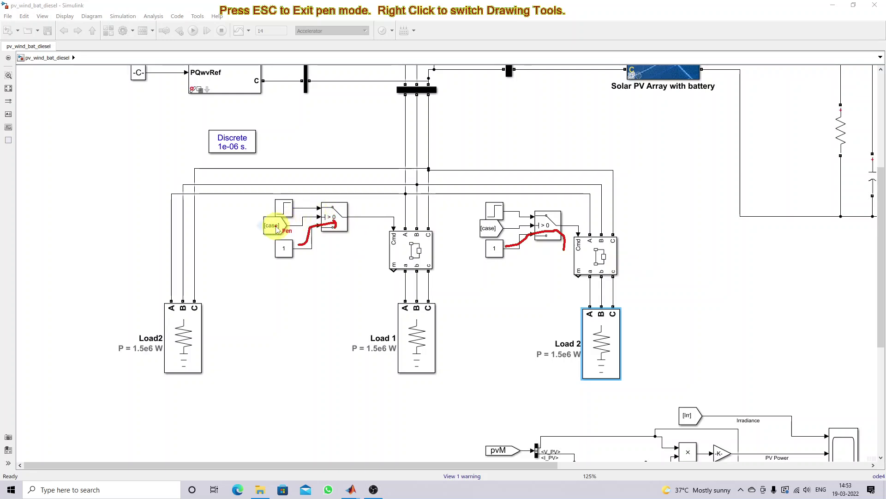
drag(307, 207, 383, 226)
drag(525, 216, 565, 219)
key(Escape)
Step: Check the step time, initial value and final value of Load 1's Step block, and point out Relay1
click(285, 209)
double_click(285, 210)
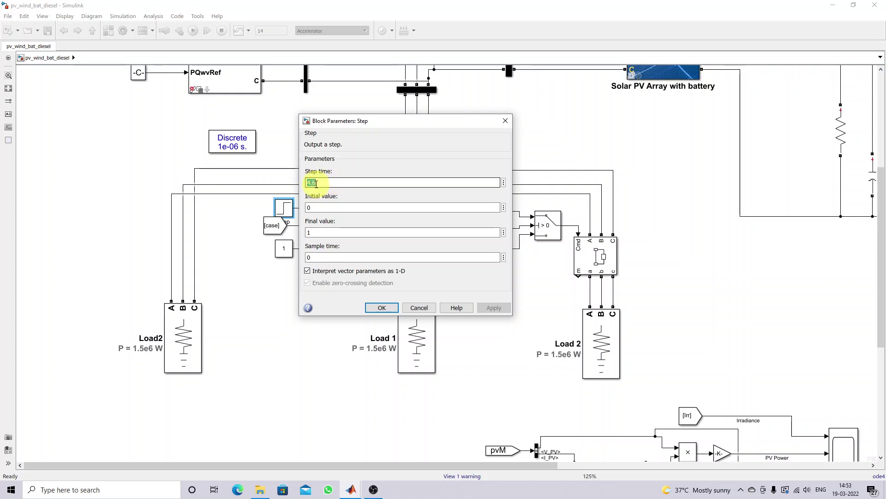
double_click(319, 208)
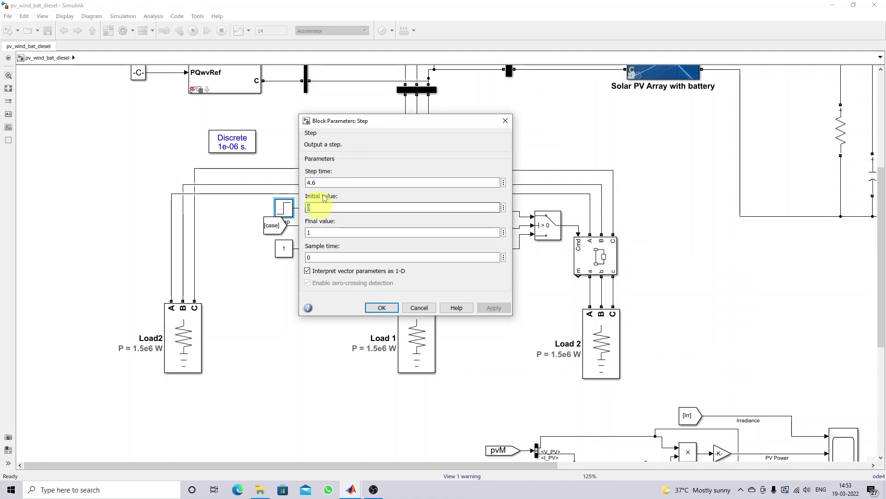
drag(347, 121, 320, 121)
double_click(295, 231)
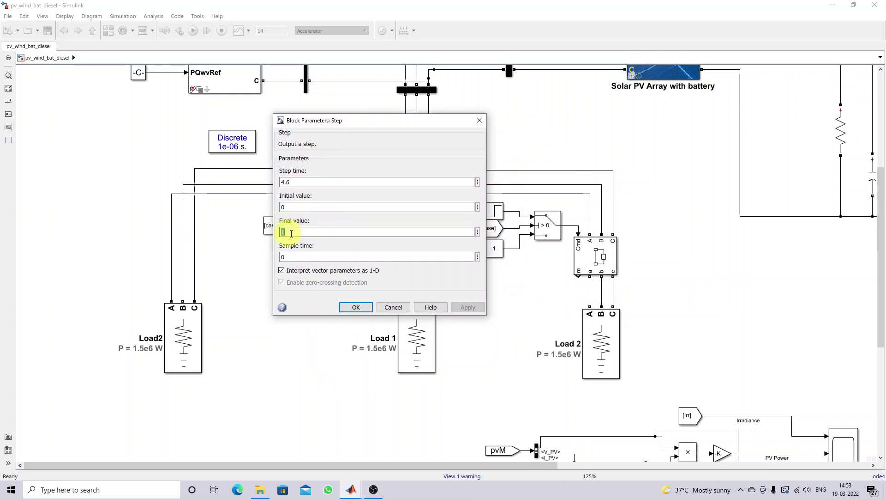
click(356, 307)
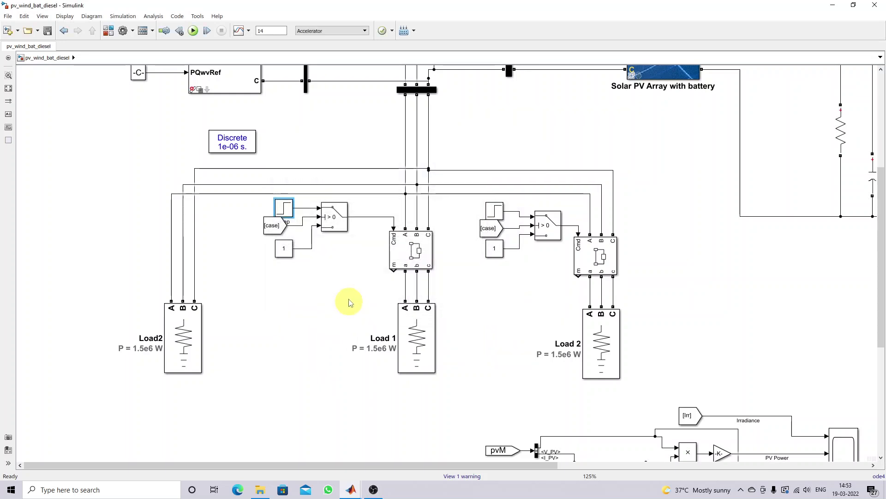
click(412, 261)
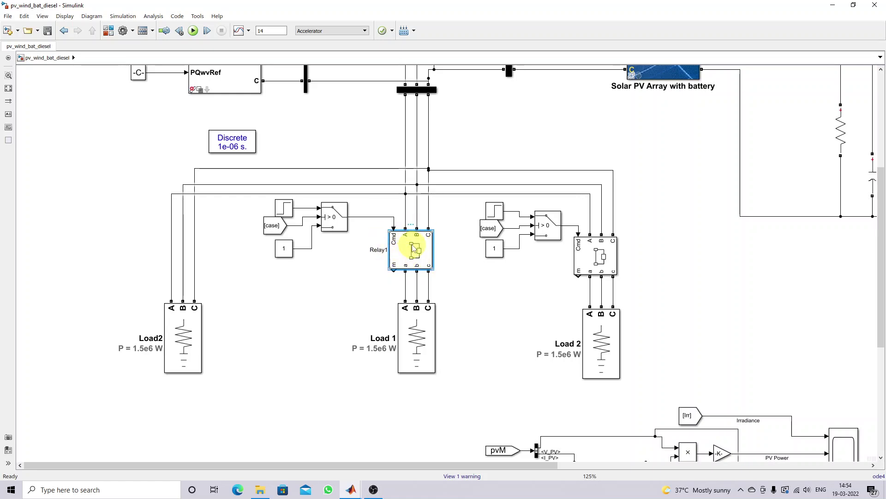
Step: Check the initial and final values of the Step1 block controlling the right-hand Load 2, and close its parameters
double_click(494, 211)
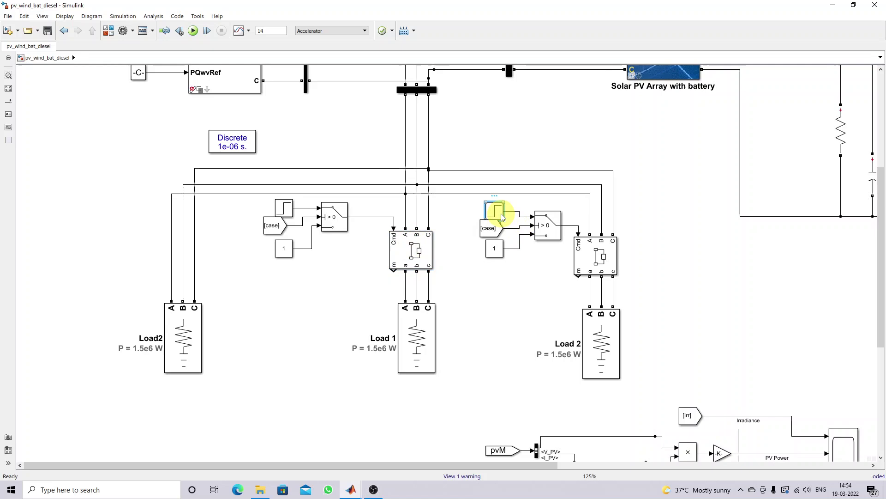
drag(547, 124, 369, 103)
double_click(348, 187)
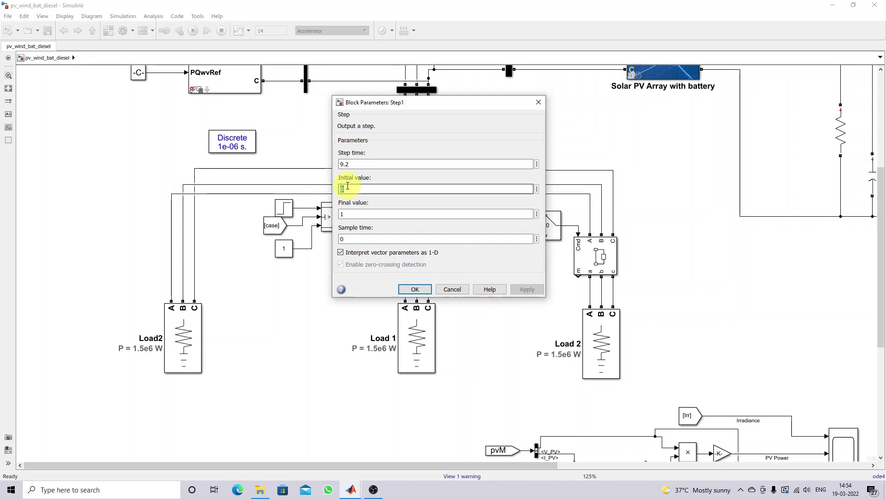
double_click(345, 213)
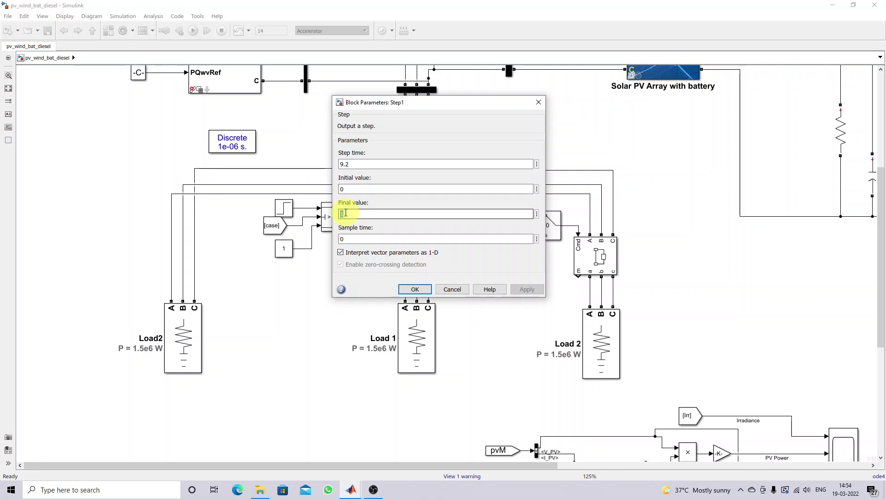
click(413, 289)
drag(577, 225, 573, 238)
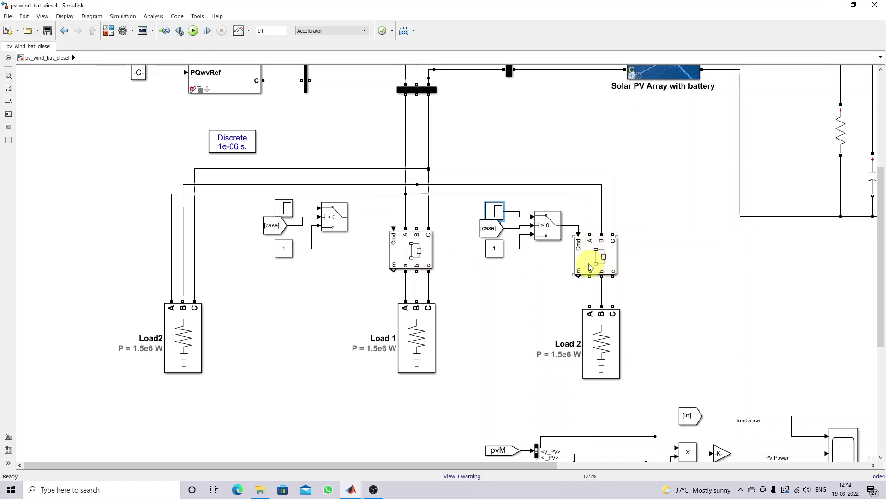
Step: Point out the right-hand load's switch, Load 1's step source, and the Relay1 and Relay2 blocks feeding the switched loads
click(548, 226)
click(286, 206)
click(408, 251)
click(600, 268)
click(401, 255)
click(589, 255)
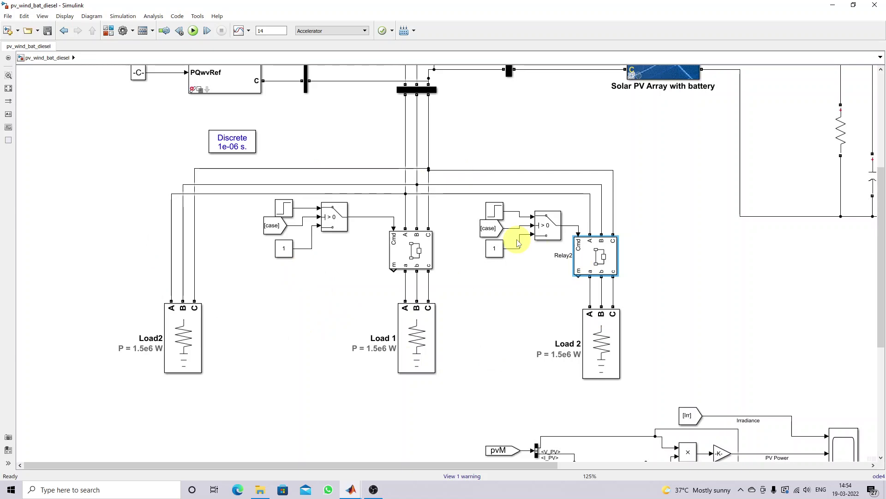
Step: Inspect the output and time vectors of the Repeating Sequence Interpolated irradiance block, sketch its trapezoidal profile, and close the parameters
click(8, 87)
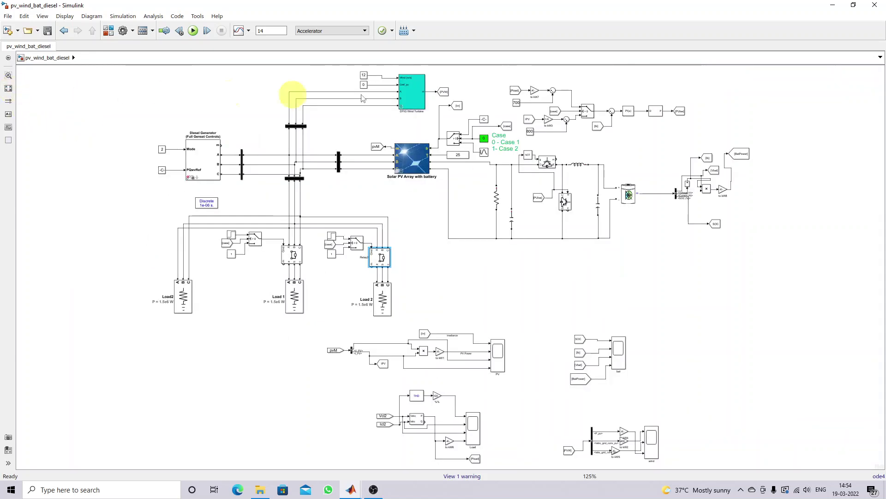
scroll(470, 141, up, 5)
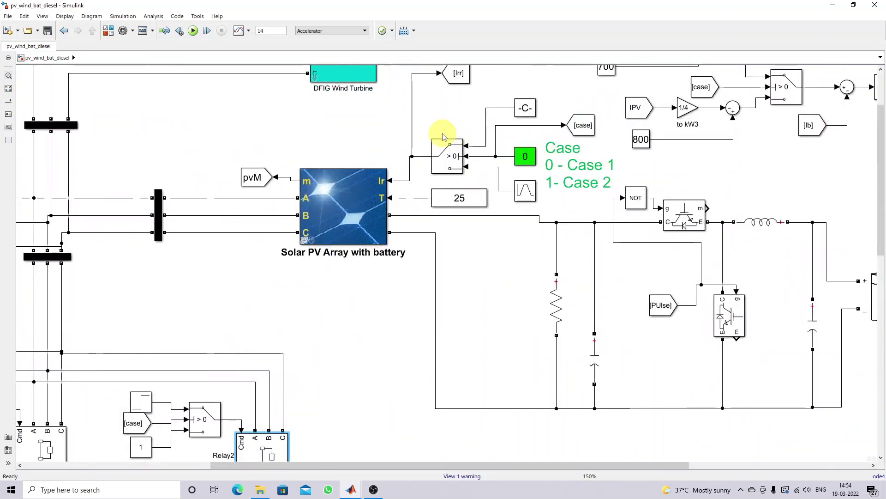
double_click(511, 182)
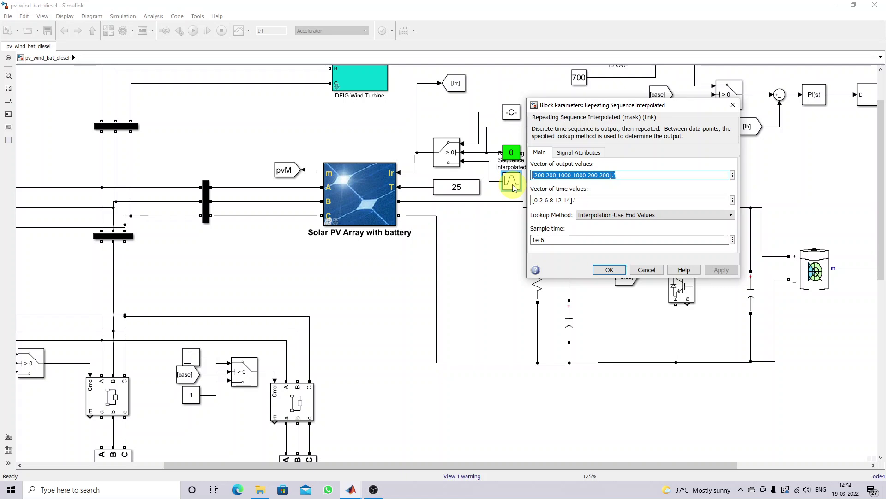
click(548, 176)
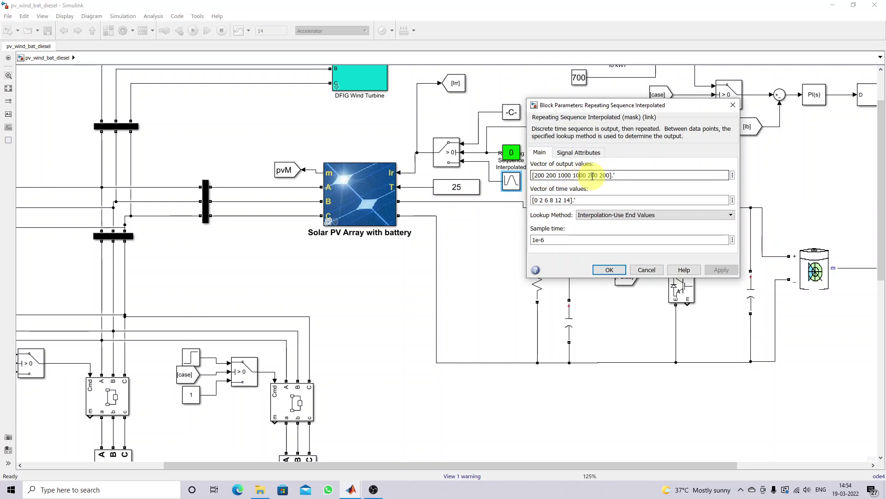
key(F9)
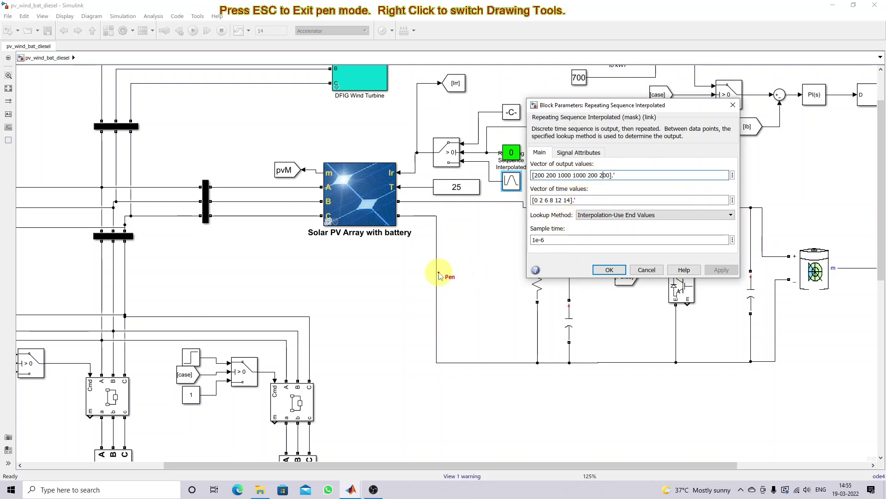
mouse_move(406, 271)
mouse_down()
mouse_move(436, 270)
mouse_move(461, 238)
mouse_move(502, 238)
mouse_move(522, 267)
mouse_move(559, 267)
mouse_up()
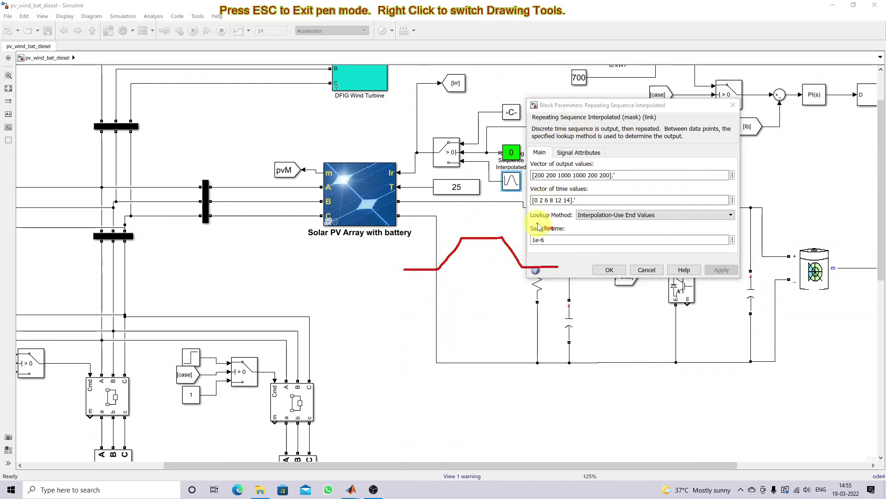
key(Escape)
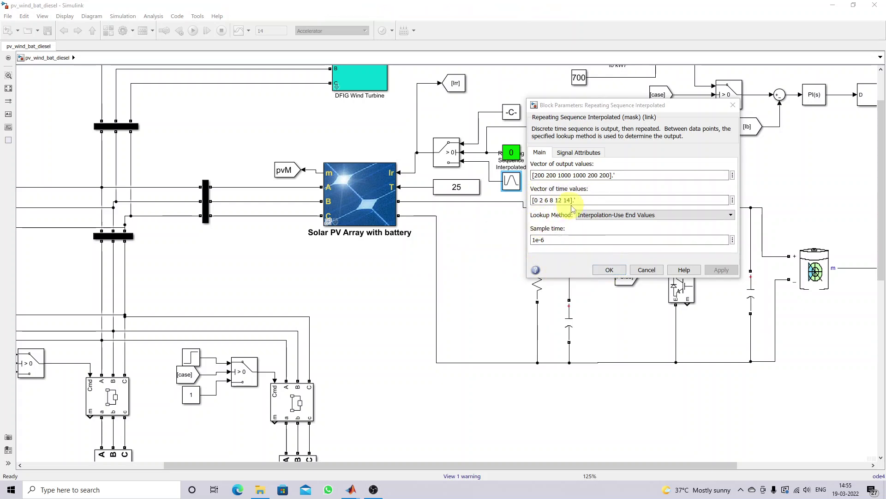
click(608, 270)
Step: Check the constant irradiance block and trace the sequence and constant inputs through the case switch towards the PV array's Ir port, clearing the marks
double_click(513, 113)
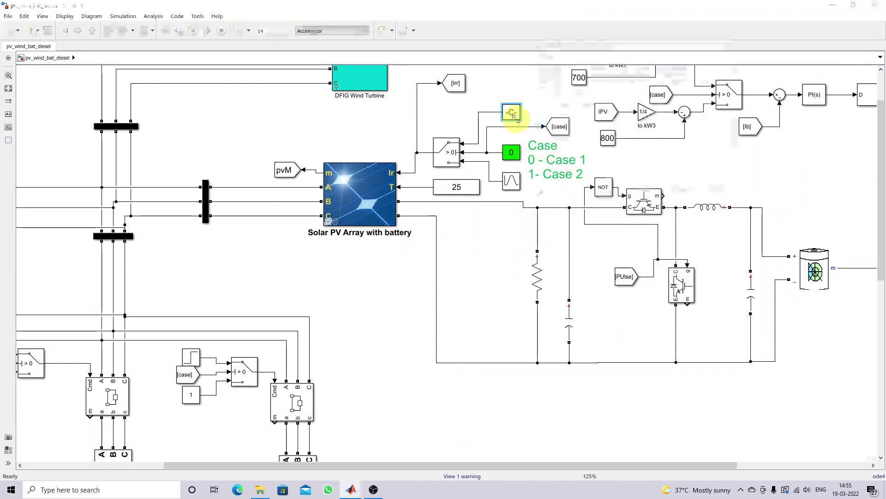
click(606, 194)
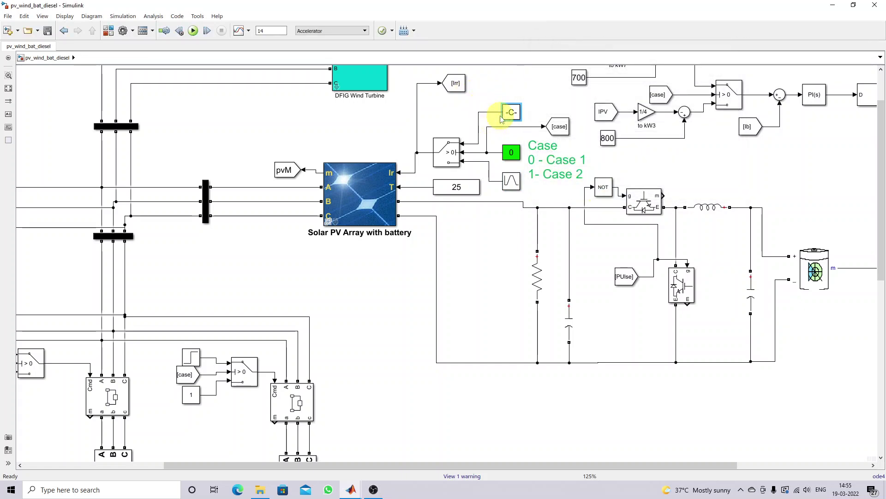
click(505, 148)
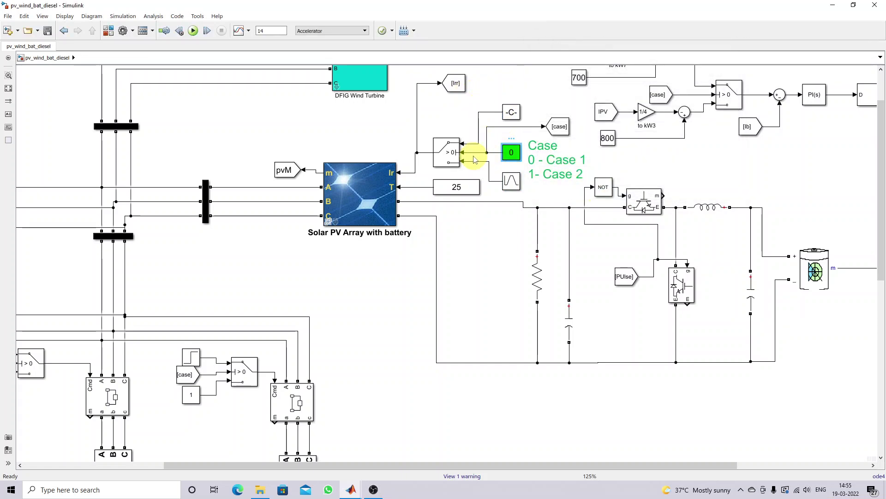
key(F9)
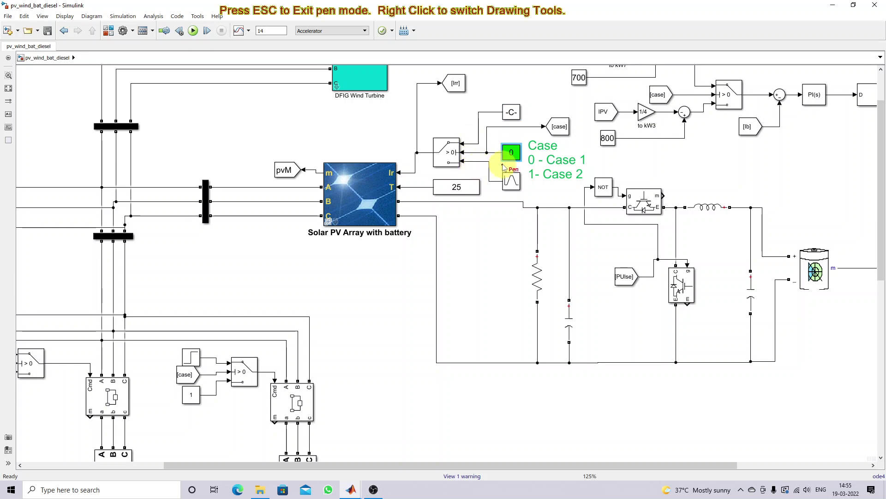
mouse_move(510, 184)
mouse_down()
mouse_move(471, 160)
mouse_move(416, 171)
mouse_move(426, 171)
mouse_up()
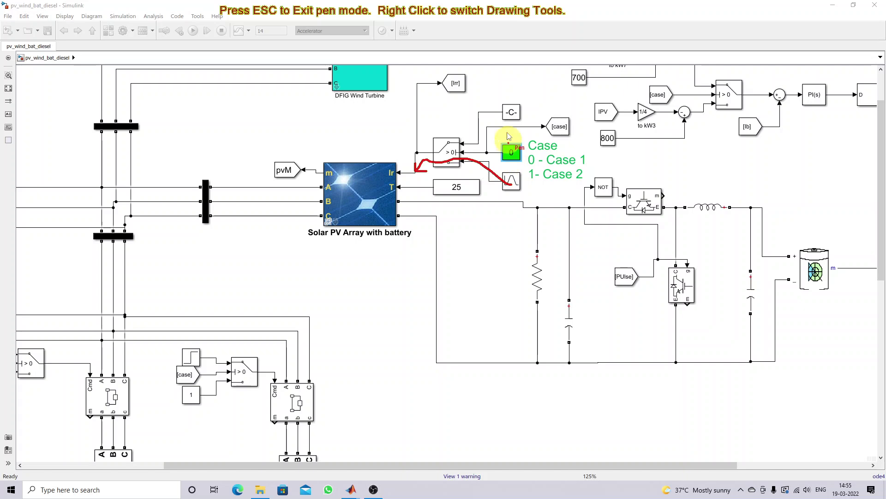
mouse_move(504, 113)
mouse_down()
mouse_move(473, 121)
mouse_move(461, 140)
mouse_move(430, 143)
mouse_up()
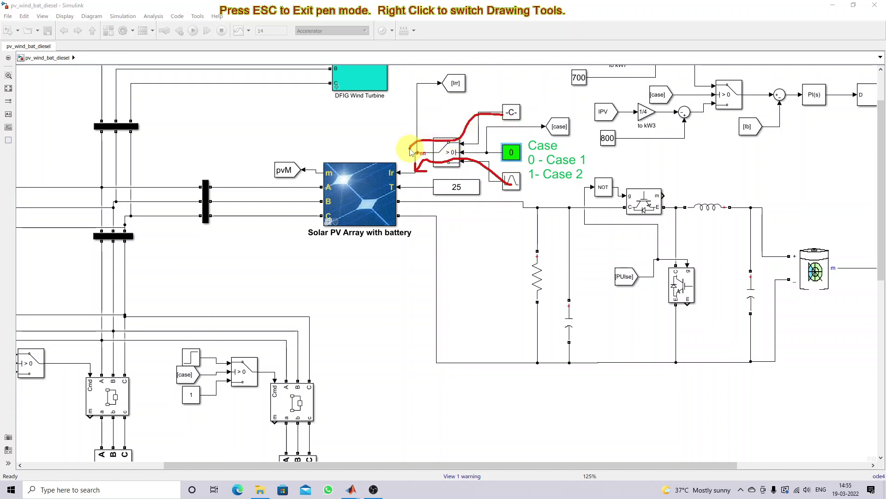
key(Escape)
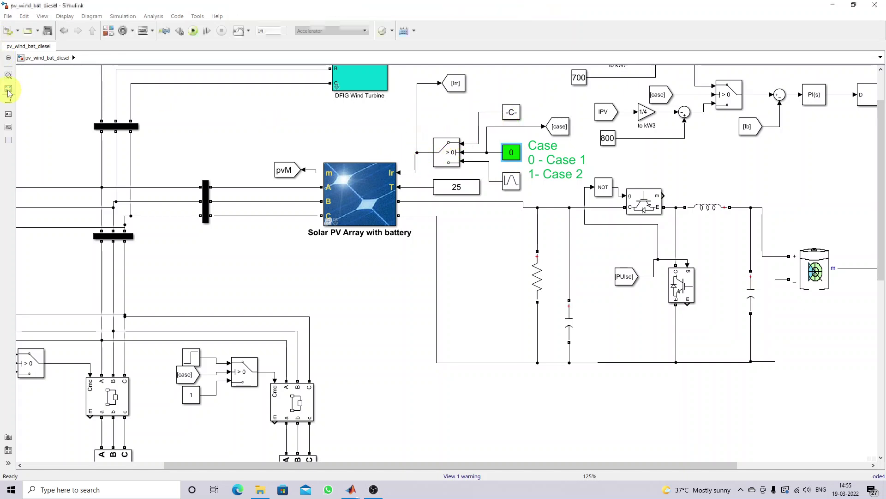
Step: Check the number of turbines and the nominal mechanical output power of the DFIG Wind Turbine block, and close its parameters
click(8, 88)
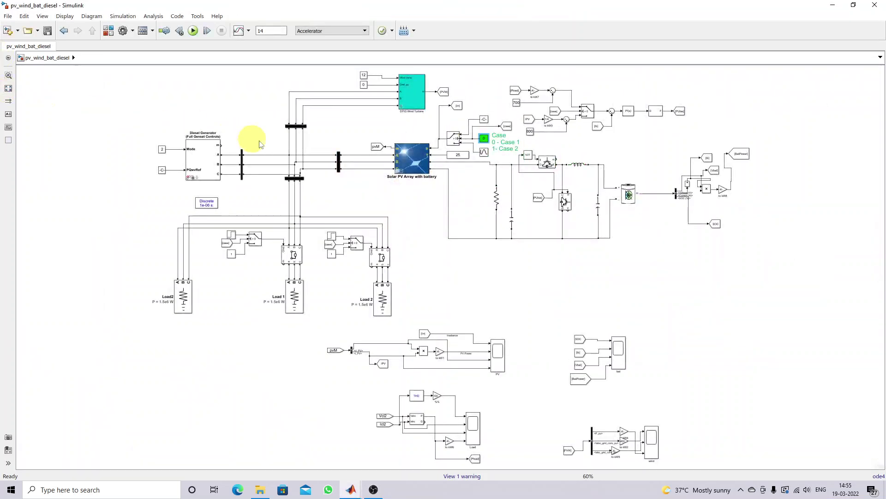
double_click(421, 101)
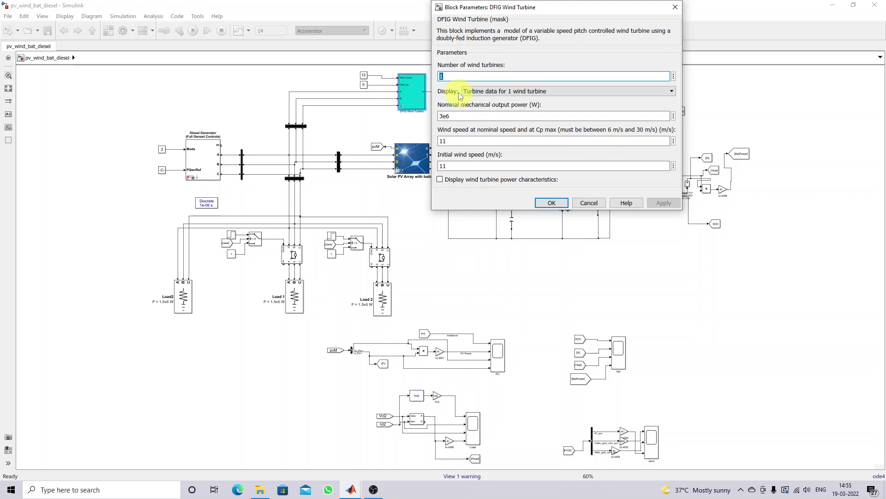
double_click(461, 118)
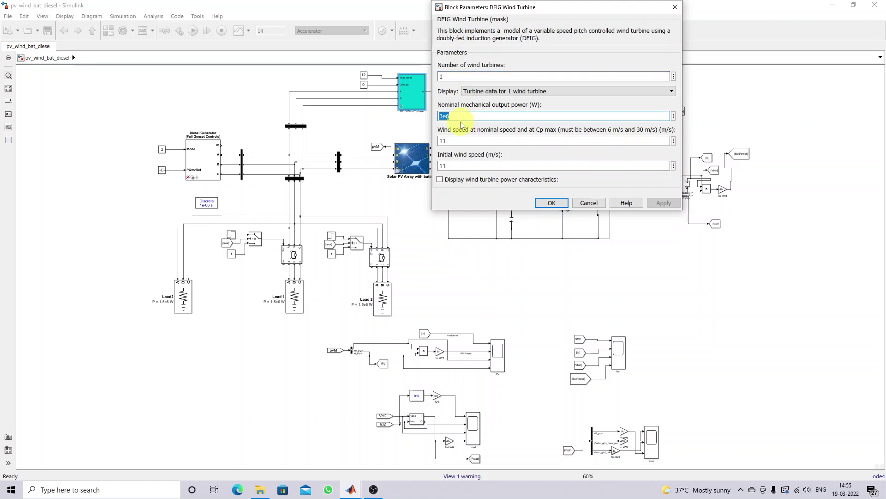
click(544, 203)
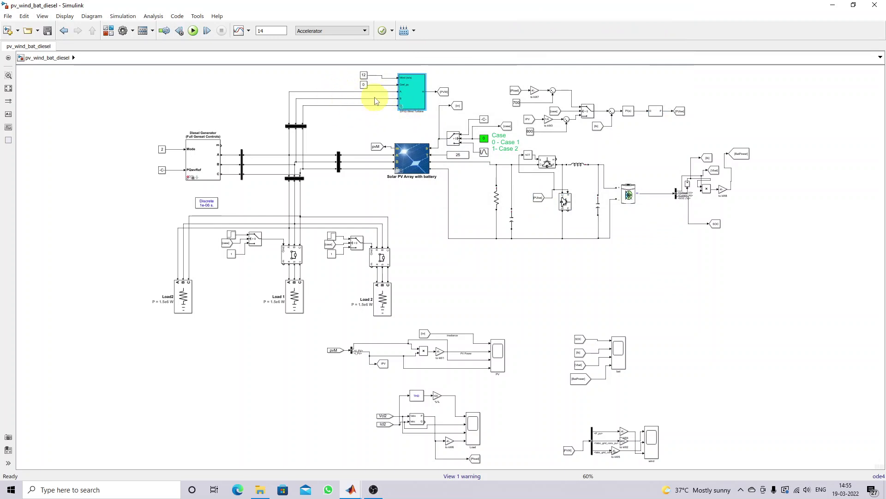
Step: Trace the DFIG Wind Turbine's three-phase output to the AC bus with a pen arrow, and clear the mark
key(ctrl+shift+p)
mouse_move(386, 95)
mouse_down()
mouse_move(346, 94)
mouse_move(303, 113)
mouse_move(311, 116)
mouse_up()
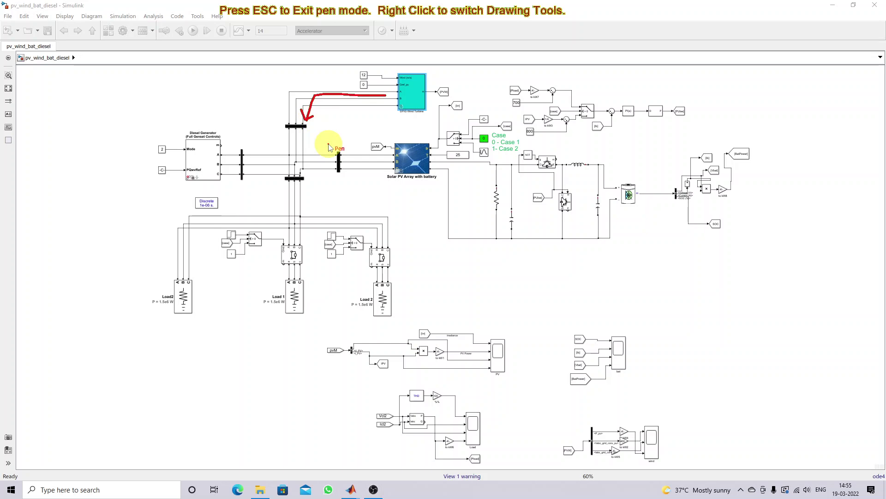
key(Escape)
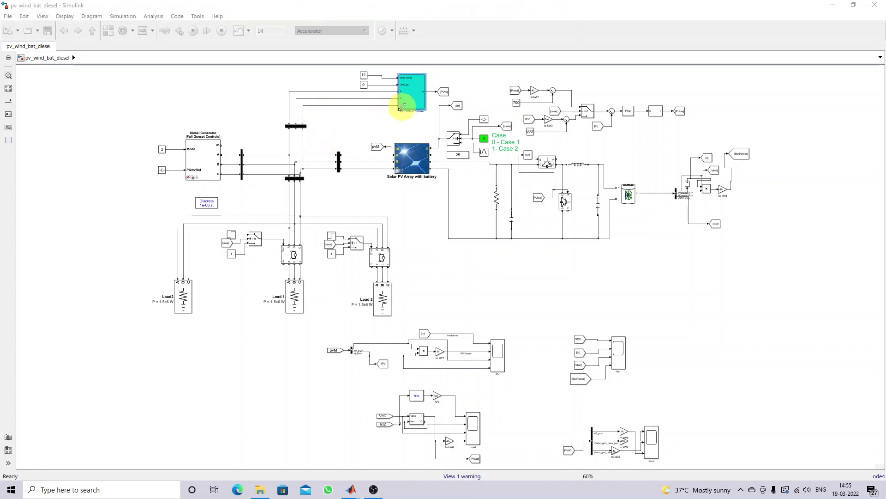
Step: Look up the help page of the DFIG Wind Turbine block, and close both the help page and the block parameters
click(406, 105)
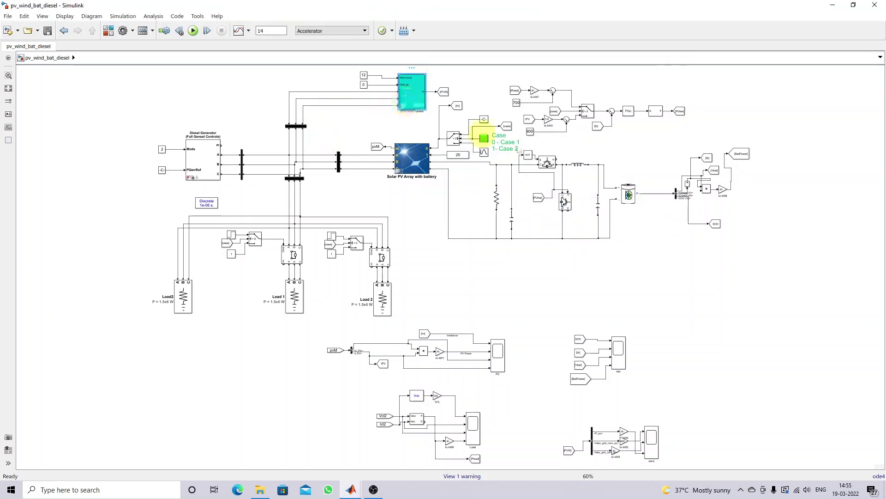
double_click(415, 96)
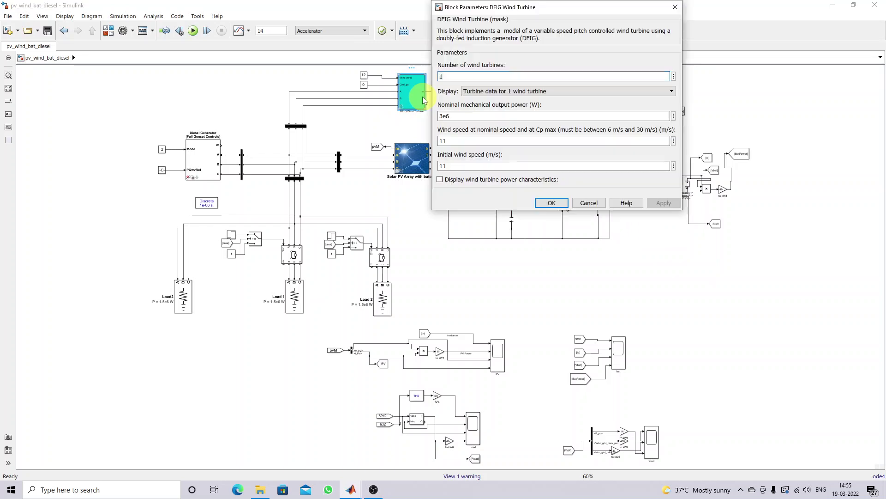
click(627, 203)
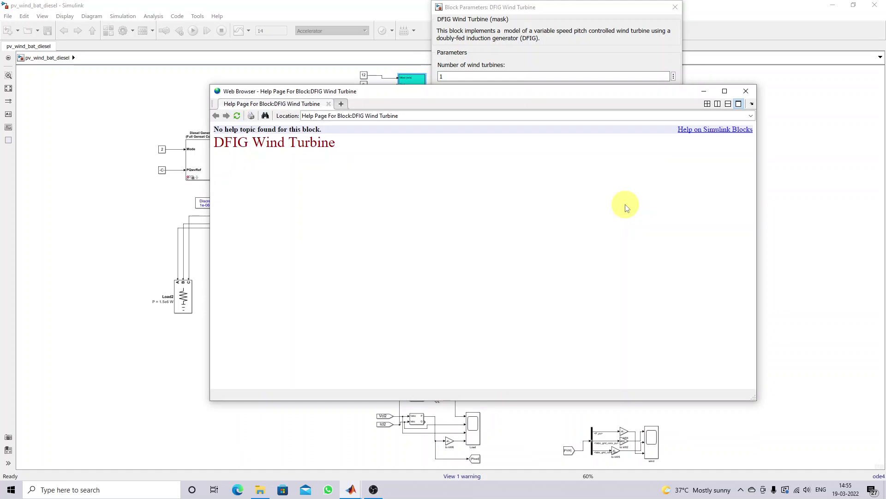
click(745, 91)
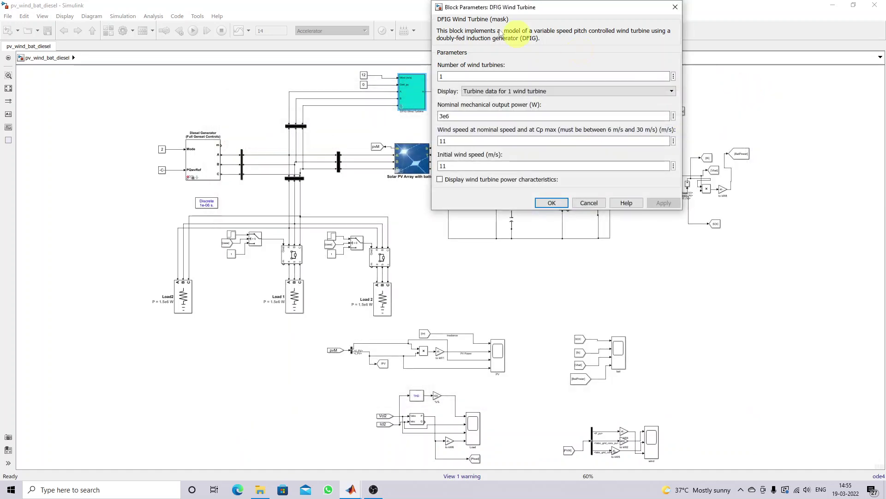
click(551, 203)
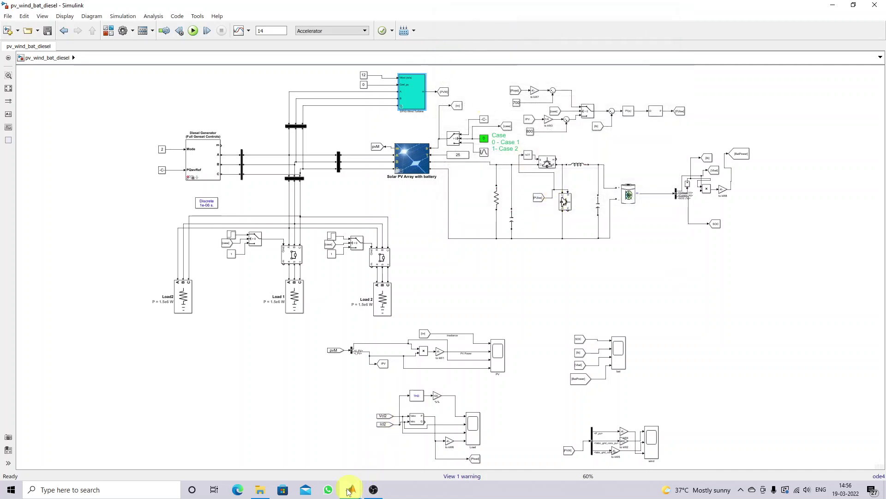
Step: Switch to Chrome, search the web for "dfig wind turbine simulink", and open the MathWorks example "Wind Farm - DFIG Detailed Model"
mouse_move(355, 489)
click(337, 455)
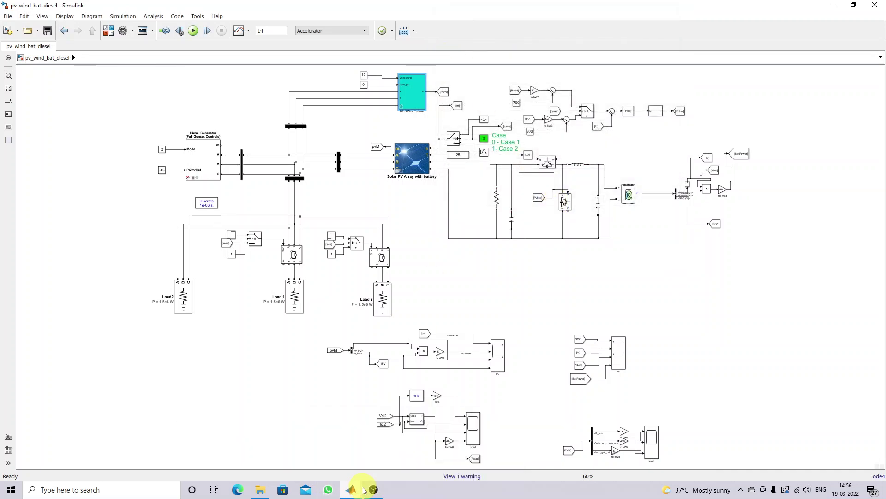
double_click(115, 19)
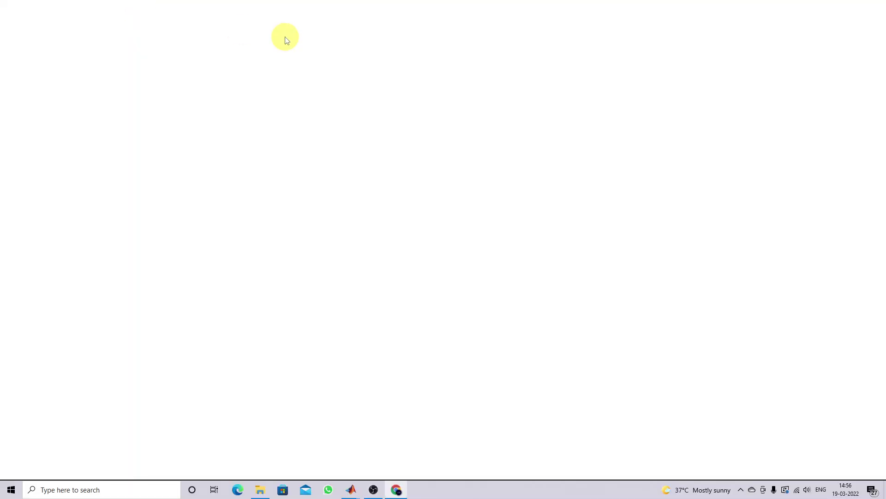
text(DF)
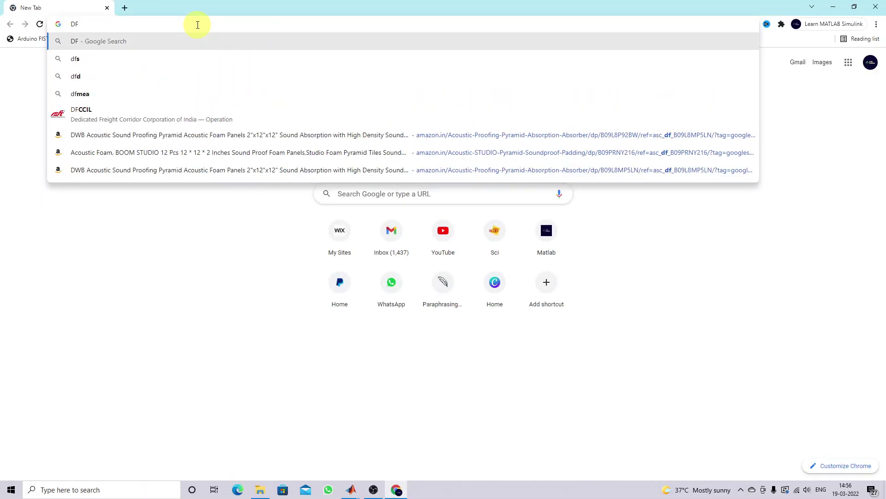
text(IG wind)
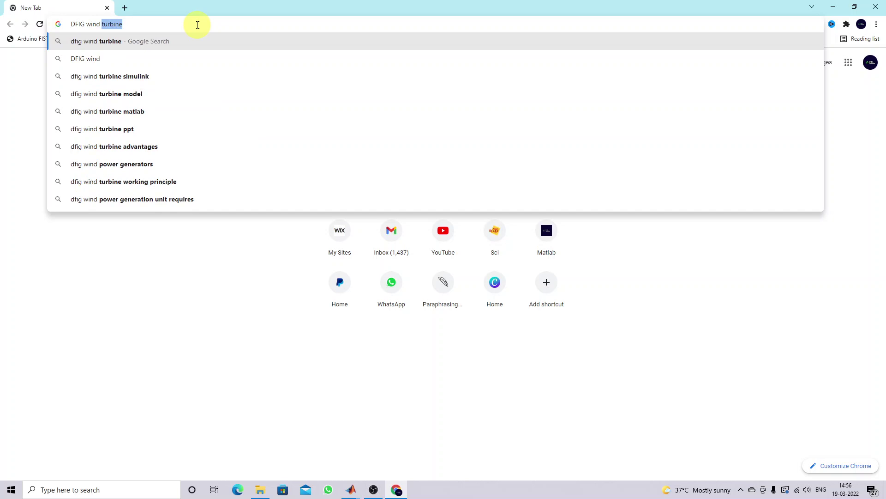
key(Down)
key(Down)
key(Return)
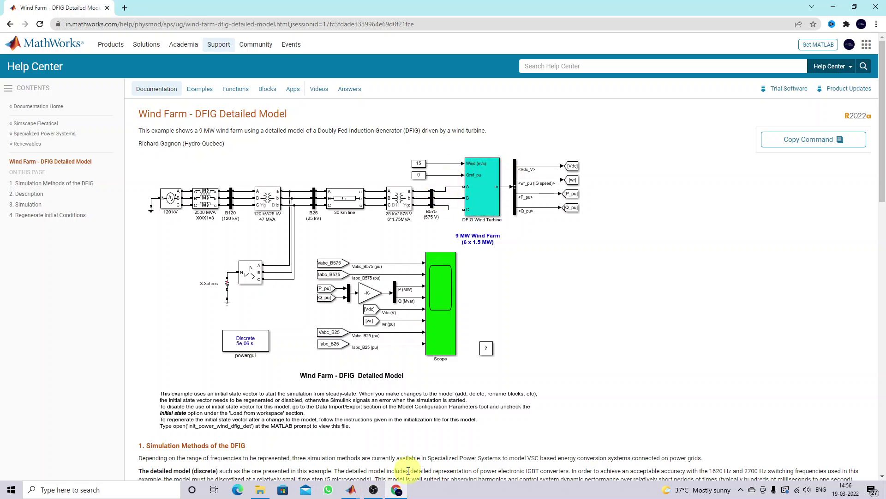
Step: Return to the pv_wind_bat_diesel model in Simulink and show the whole contents of the DFIG Wind Turbine subsystem
click(397, 490)
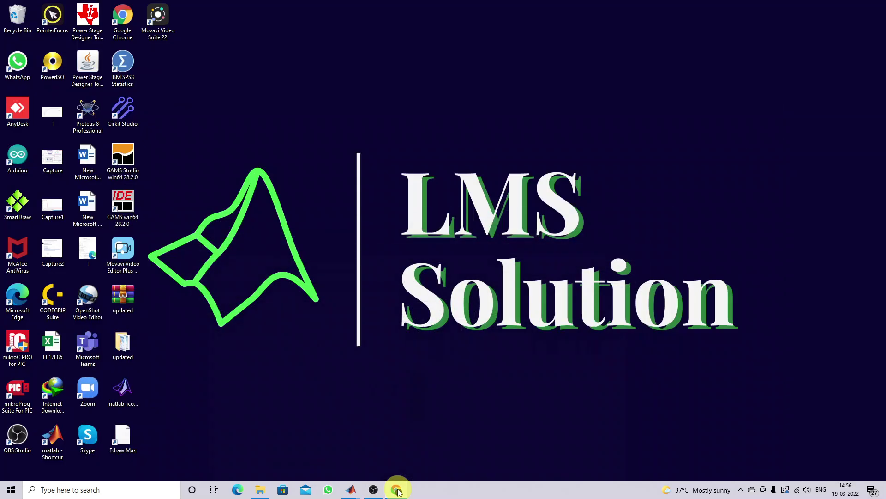
click(398, 490)
mouse_move(351, 489)
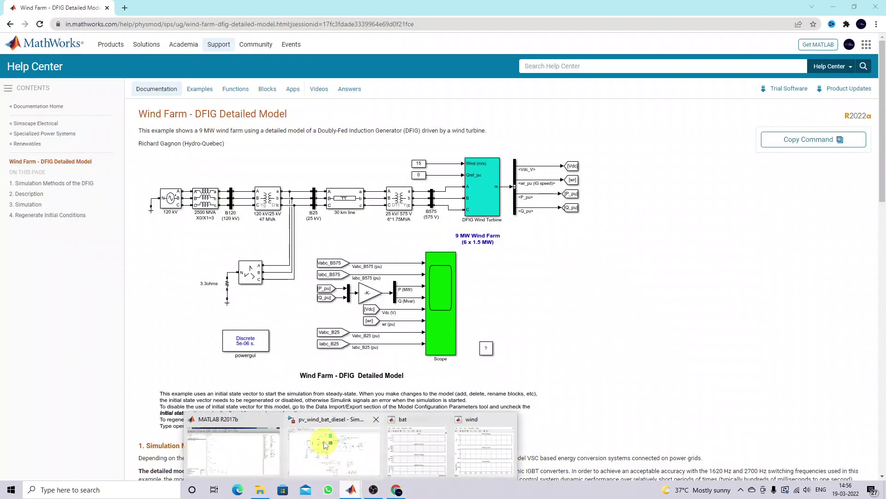
click(325, 444)
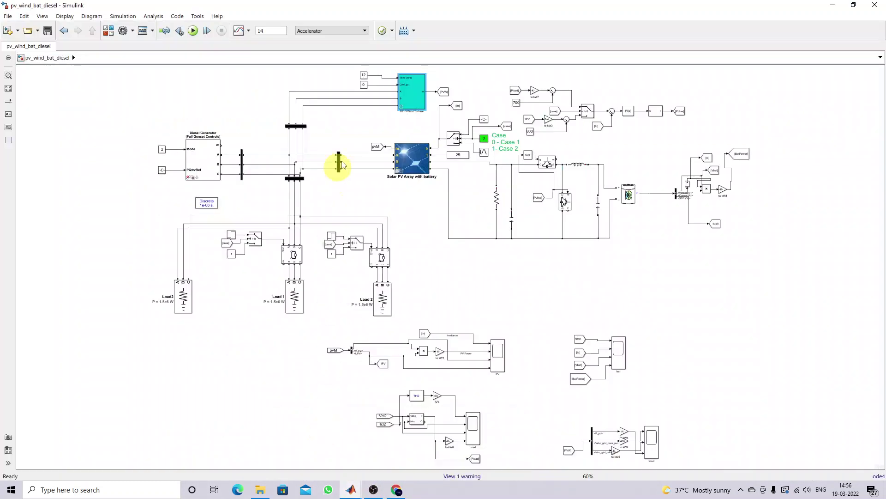
double_click(400, 107)
click(9, 88)
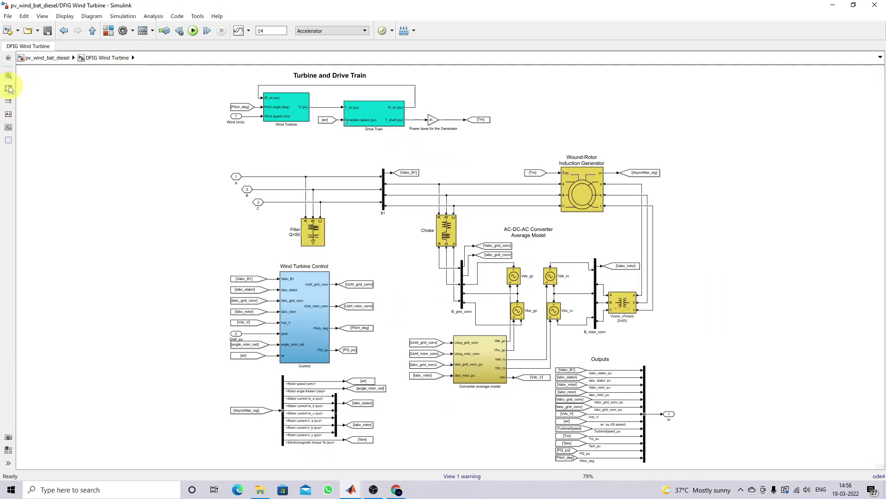
Step: Point out the Wind Turbine and Drive Train blocks, inspect the Wind Turbine block's parameters, and close them
click(274, 101)
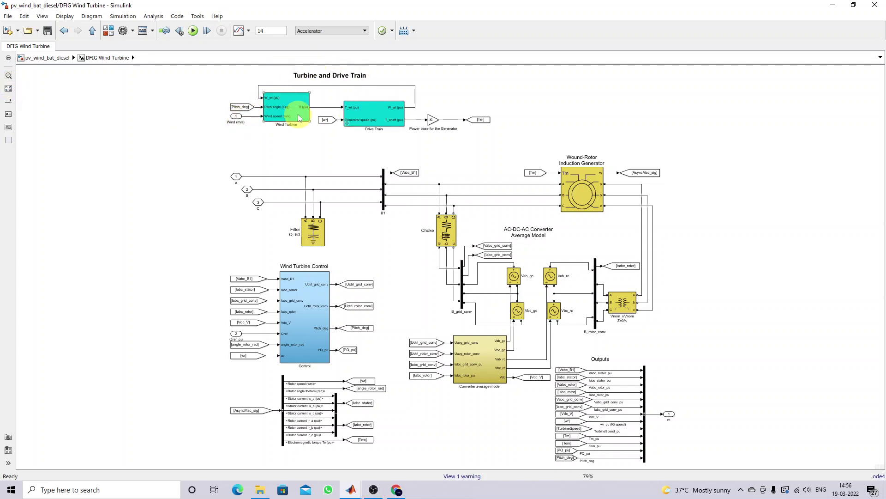
click(365, 113)
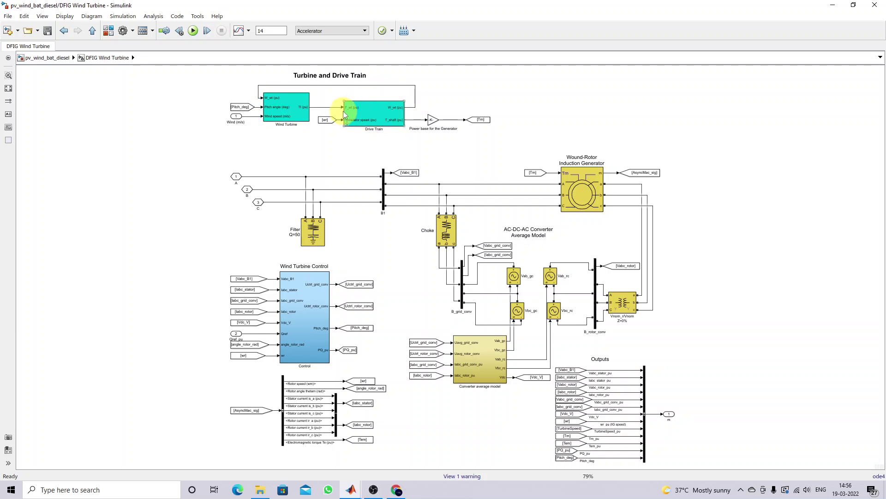
double_click(272, 110)
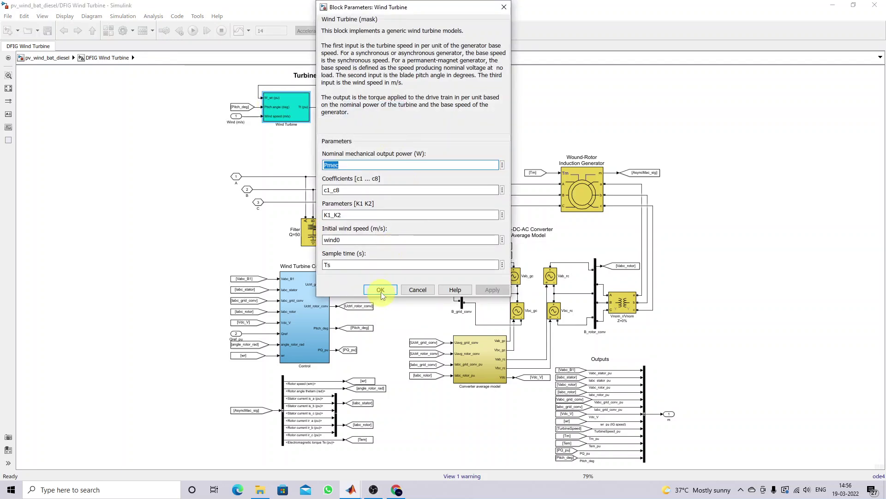
click(380, 290)
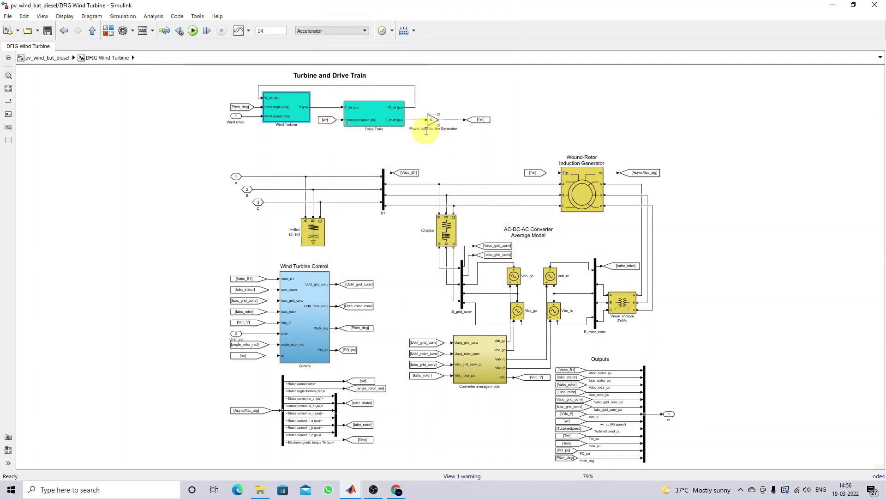
Step: Circle the wound-rotor induction generator's two sets of terminals, trace the direct and converter paths to the output lines, and clear the marks
click(584, 185)
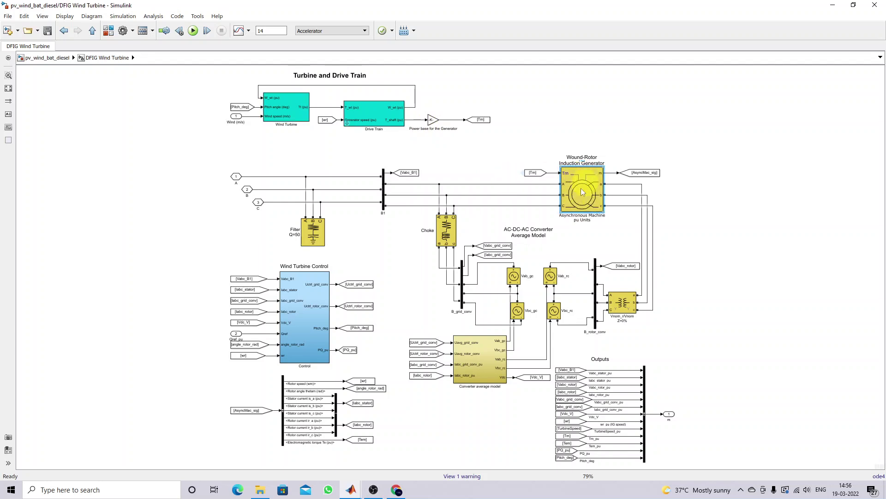
key(F9)
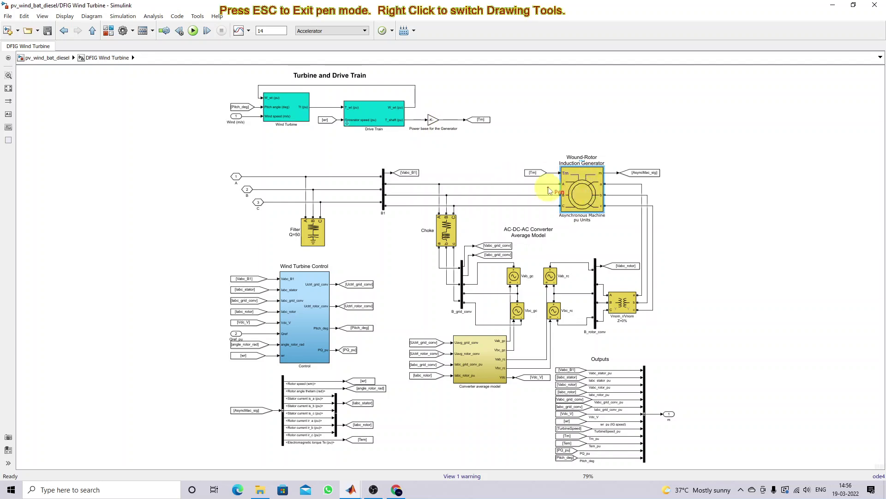
mouse_move(546, 186)
mouse_down()
mouse_move(541, 212)
mouse_move(545, 184)
mouse_up()
mouse_move(615, 184)
mouse_down()
mouse_move(614, 207)
mouse_move(624, 202)
mouse_move(613, 184)
mouse_up()
mouse_move(527, 190)
mouse_down()
mouse_move(271, 184)
mouse_move(277, 189)
mouse_up()
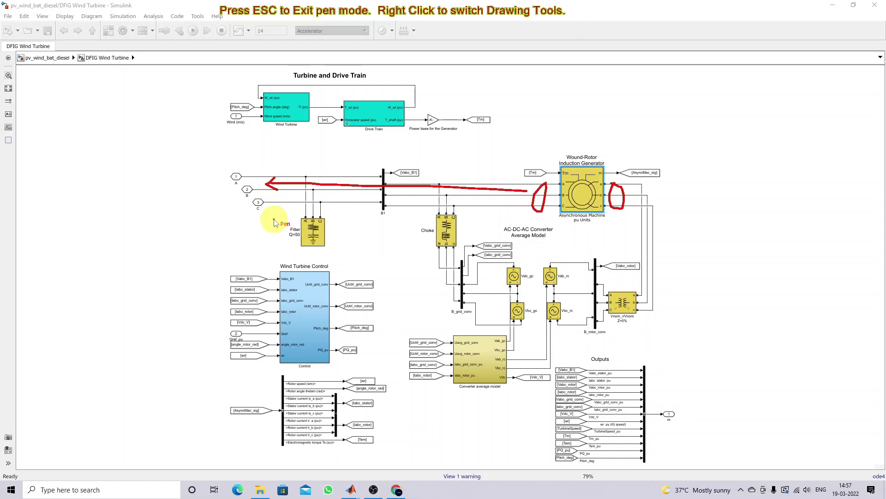
mouse_move(627, 196)
mouse_down()
mouse_move(656, 198)
mouse_move(663, 295)
mouse_move(467, 297)
mouse_move(451, 200)
mouse_up()
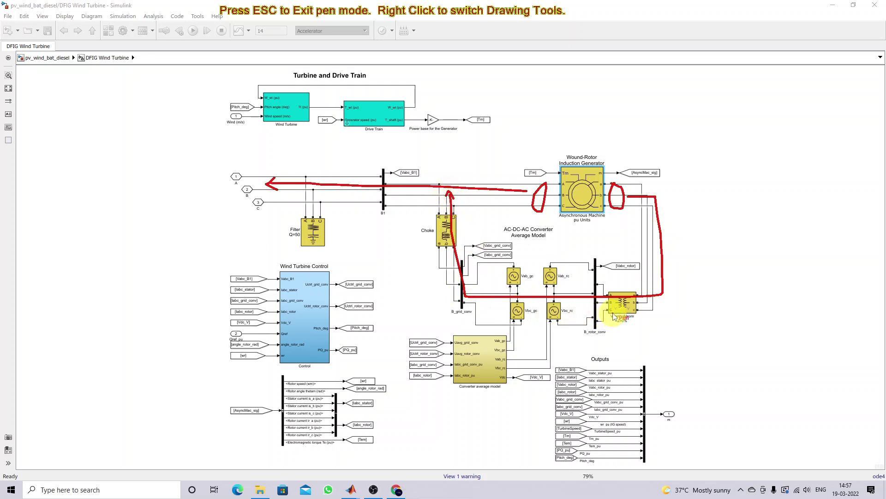
key(Escape)
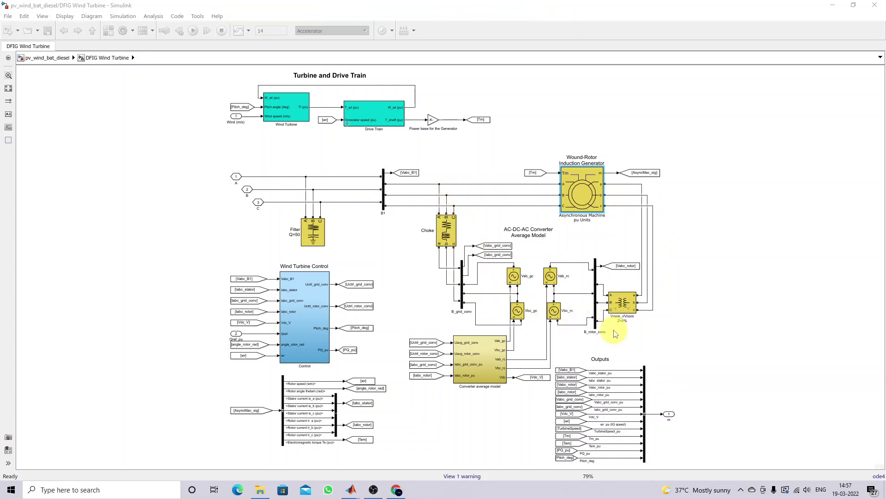
Step: Circle the rotor-side and grid-side converter sections of the AC-DC-AC converter with the pen
key(F9)
click(624, 329)
drag(626, 340, 628, 321)
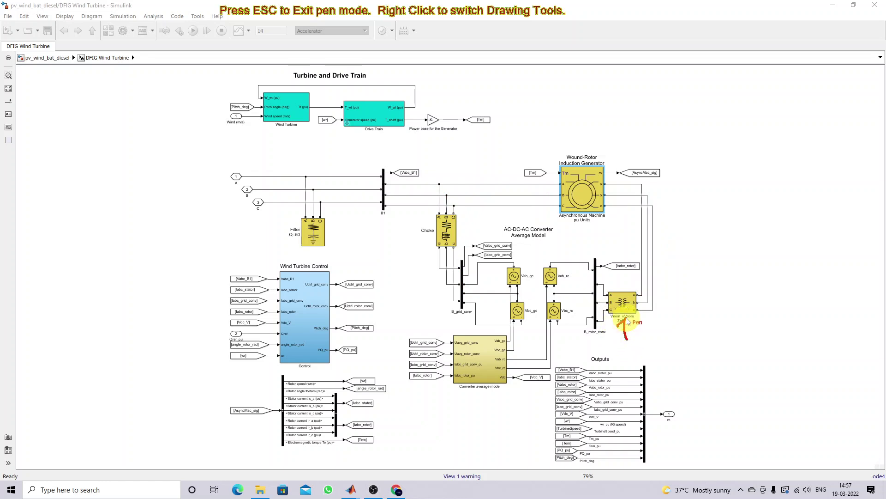
mouse_move(582, 255)
mouse_down()
mouse_move(552, 258)
mouse_move(545, 301)
mouse_move(579, 334)
mouse_move(640, 326)
mouse_move(633, 263)
mouse_move(581, 253)
mouse_move(546, 270)
mouse_up()
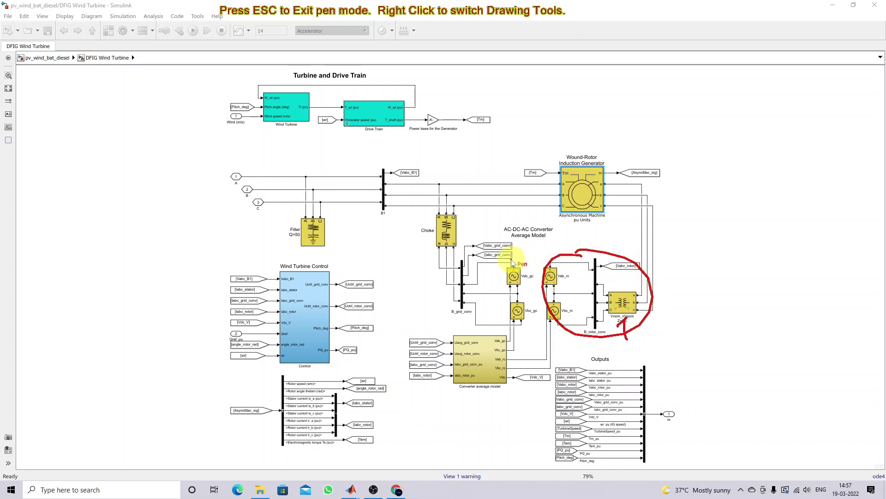
mouse_move(507, 248)
mouse_down()
mouse_move(453, 212)
mouse_move(425, 250)
mouse_move(436, 297)
mouse_move(498, 330)
mouse_move(523, 281)
mouse_move(498, 238)
mouse_up()
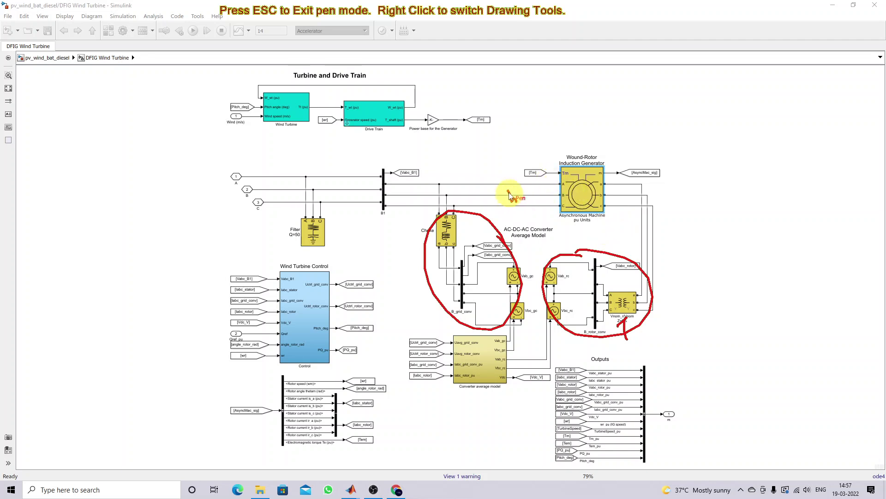
Step: Annotate the generator's stator side as 50 Hz and rotor side as 2 Hz, trace the path through the converters, and clear the marks
drag(531, 191, 557, 199)
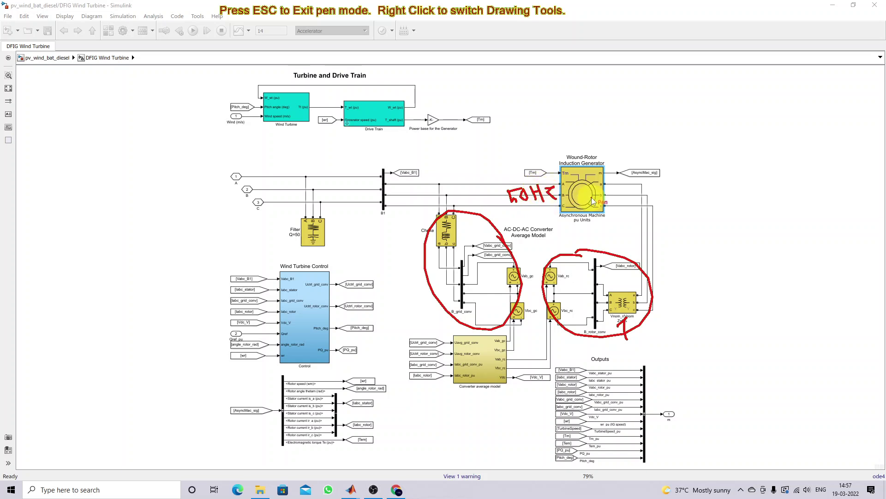
mouse_move(629, 194)
mouse_down()
mouse_move(661, 210)
mouse_move(670, 193)
mouse_move(671, 202)
mouse_move(648, 215)
mouse_move(647, 267)
mouse_move(624, 289)
mouse_move(530, 278)
mouse_move(478, 193)
mouse_up()
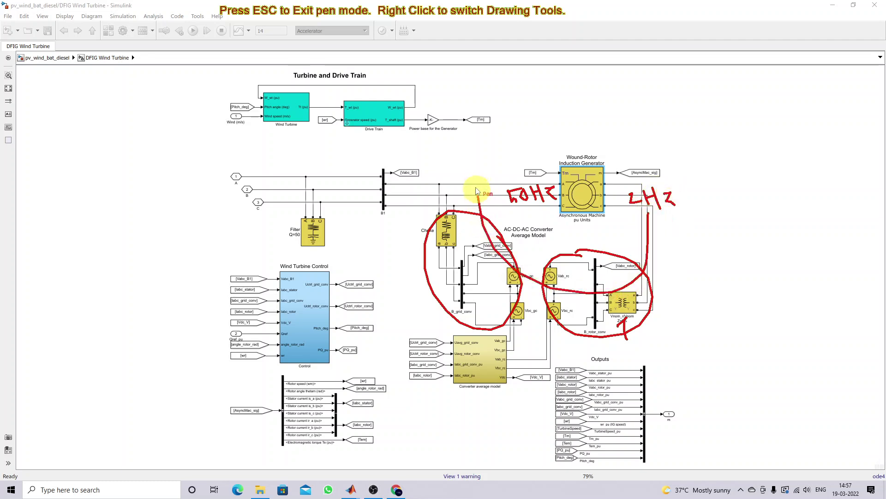
key(Escape)
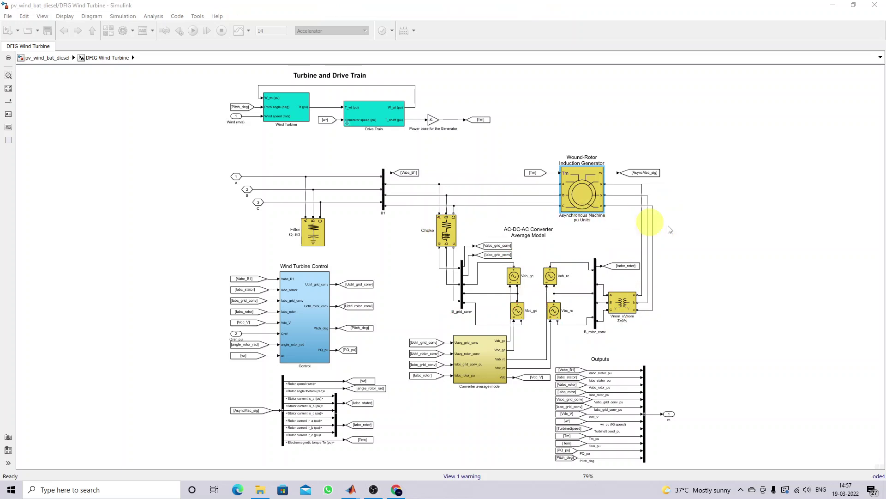
Step: Annotate the rotor-side frequency conversion from 2 to 50 Hz, trace the converter path through the choke to the output lines, and clear the marks
key(F9)
mouse_move(636, 195)
mouse_down()
mouse_move(654, 203)
mouse_move(701, 182)
mouse_up()
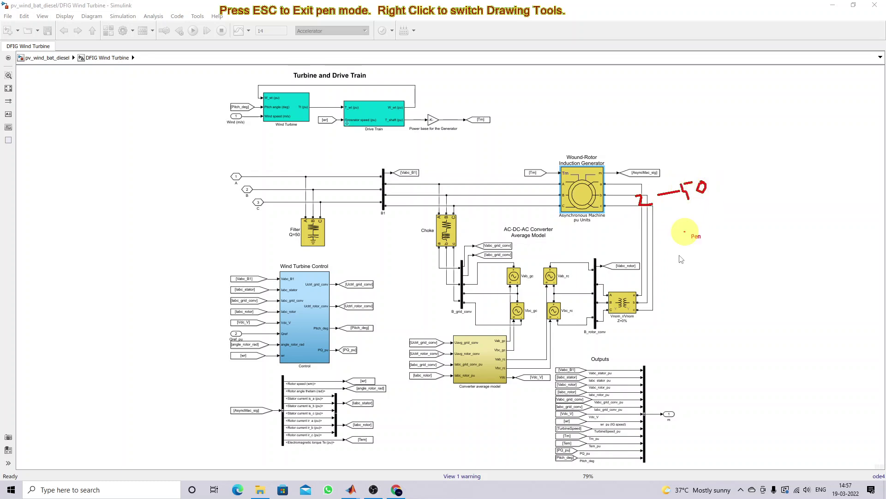
mouse_move(632, 220)
mouse_down()
mouse_move(637, 290)
mouse_move(565, 294)
mouse_move(438, 277)
mouse_move(434, 221)
mouse_move(448, 228)
mouse_up()
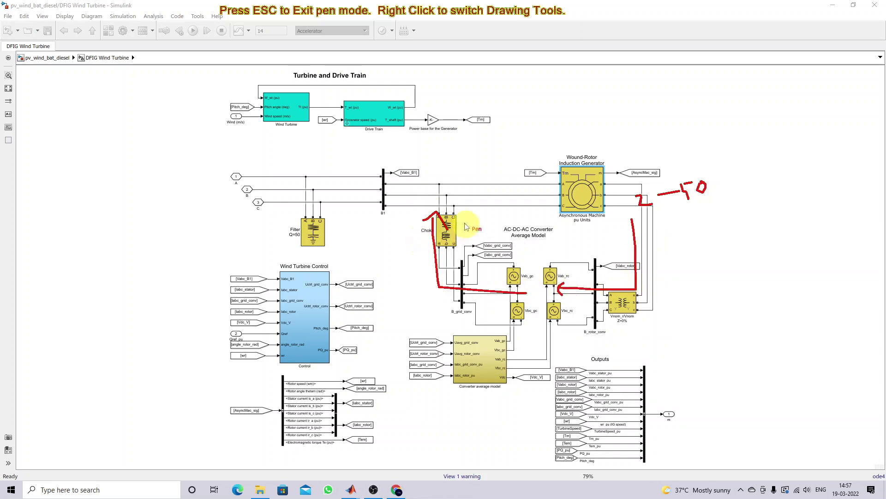
drag(464, 223, 493, 230)
drag(509, 221, 510, 228)
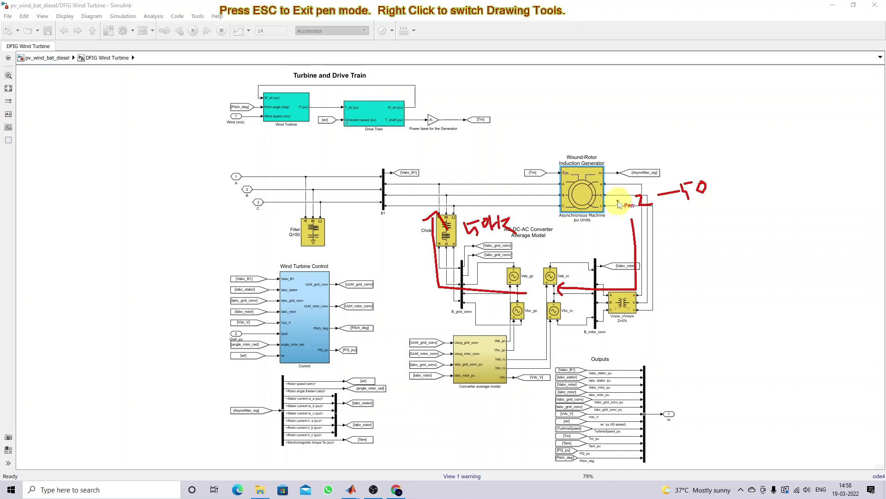
mouse_move(613, 201)
mouse_down()
mouse_move(652, 259)
mouse_move(549, 310)
mouse_move(444, 228)
mouse_move(456, 210)
mouse_move(444, 205)
mouse_move(454, 203)
mouse_up()
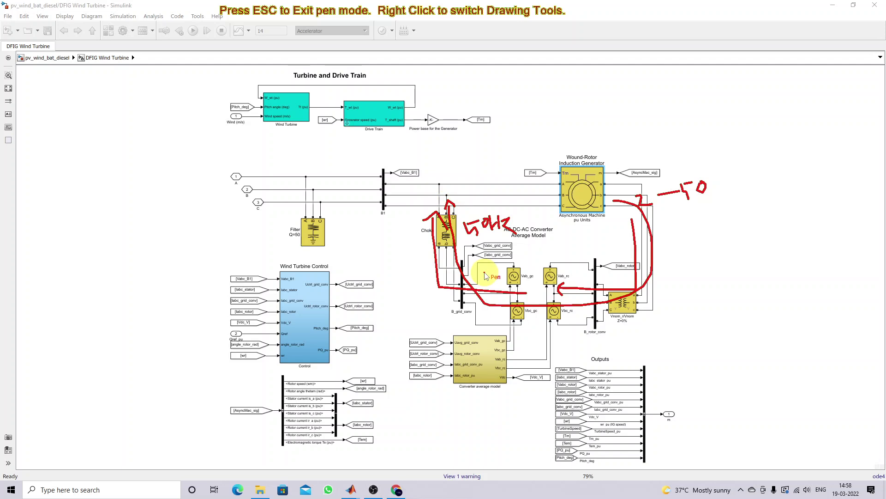
key(Escape)
Step: Open the wind turbine Control subsystem, point out its pitch, grid-side and rotor-side controls, and return to the top-level model
click(300, 304)
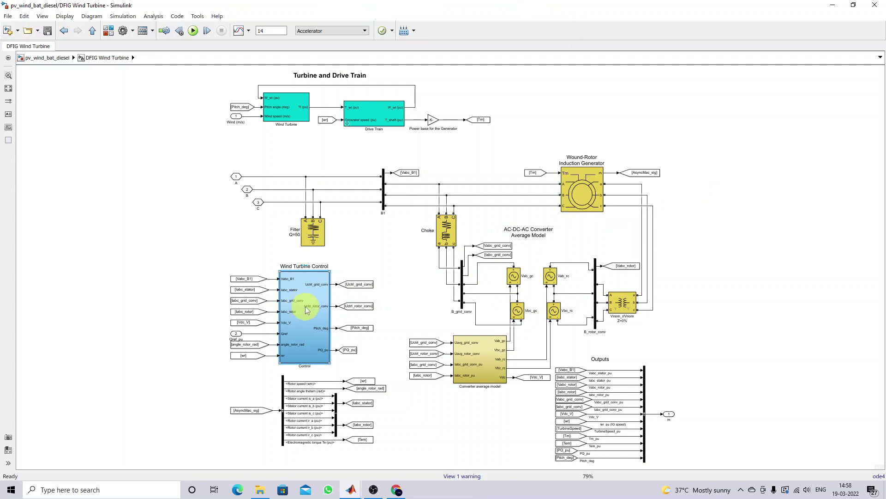
double_click(306, 306)
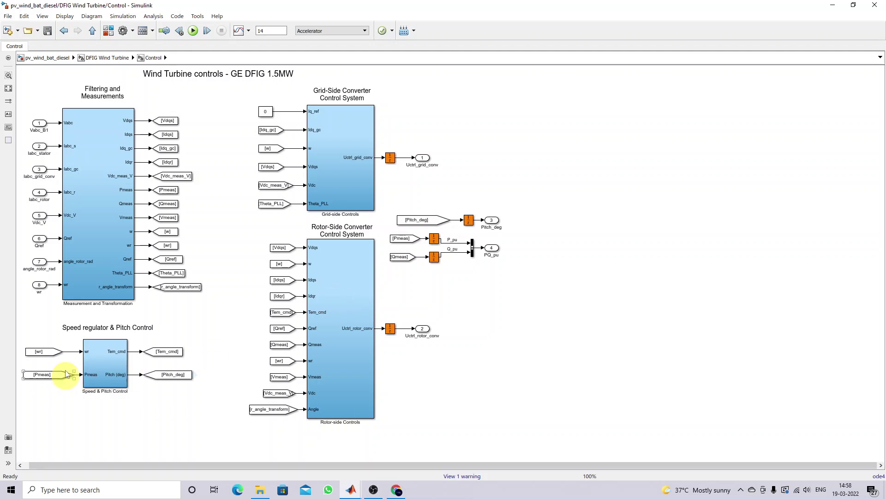
click(76, 342)
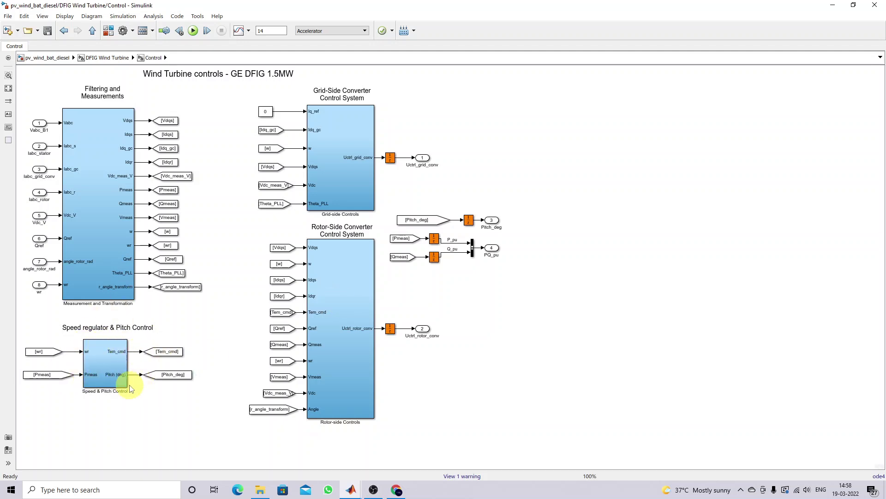
click(353, 157)
click(323, 312)
click(207, 175)
click(93, 31)
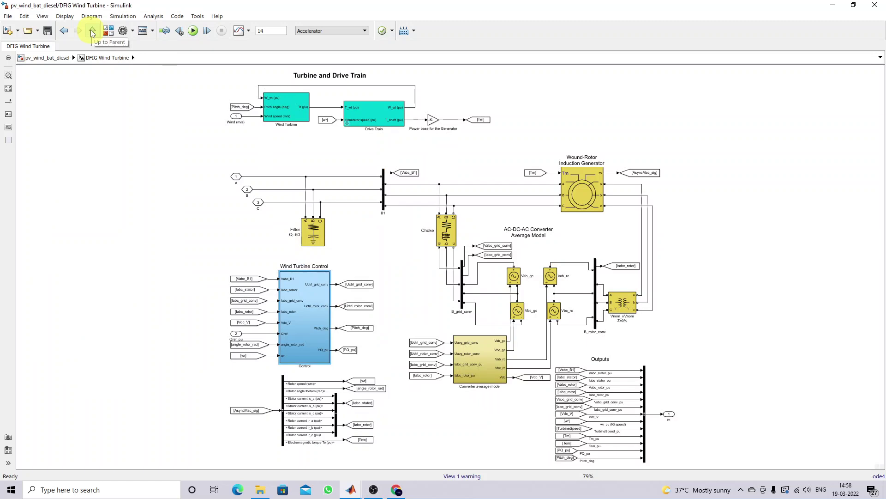
click(92, 32)
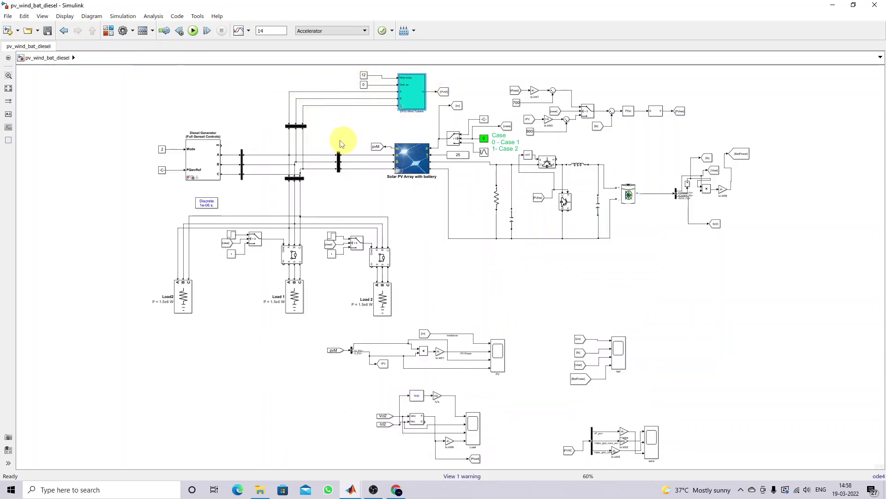
Step: Inspect the Diesel Generator block's rated power and rated voltage parameters, and close them
click(193, 162)
double_click(196, 163)
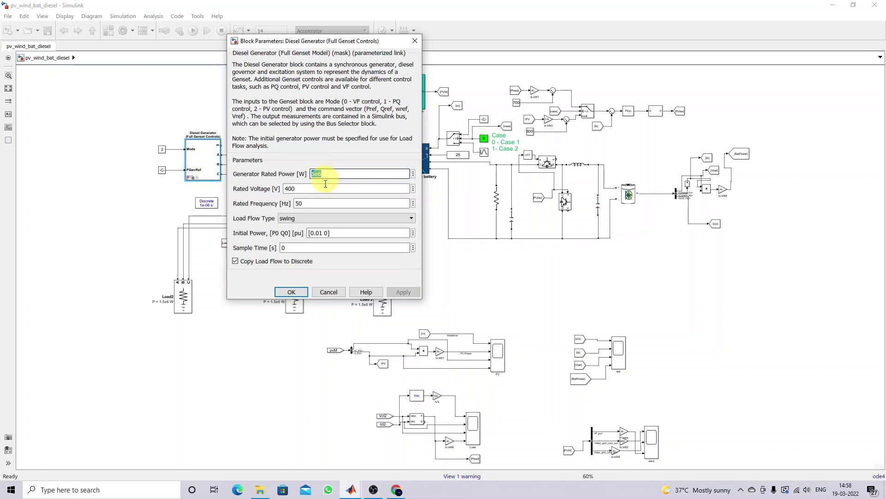
double_click(305, 189)
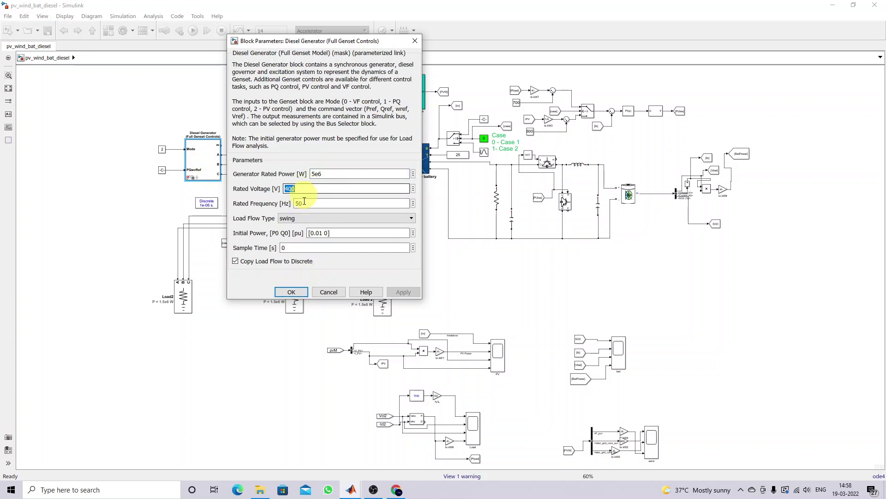
click(291, 292)
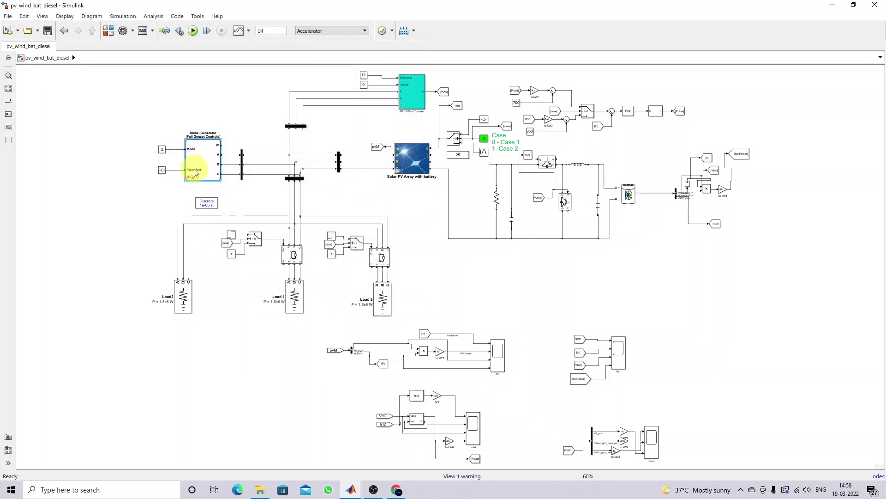
Step: Look inside the Diesel Generator block, examine its Discrete variant fitted to the view, and return to the variant level
double_click(196, 173)
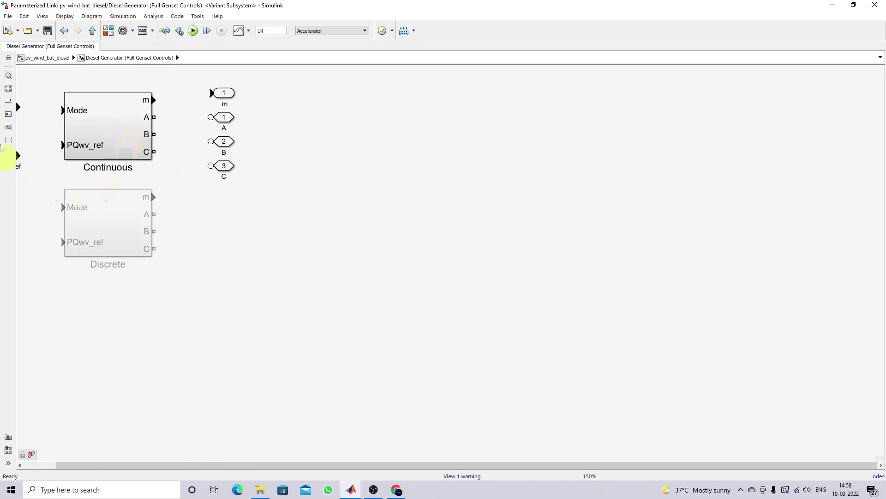
click(8, 88)
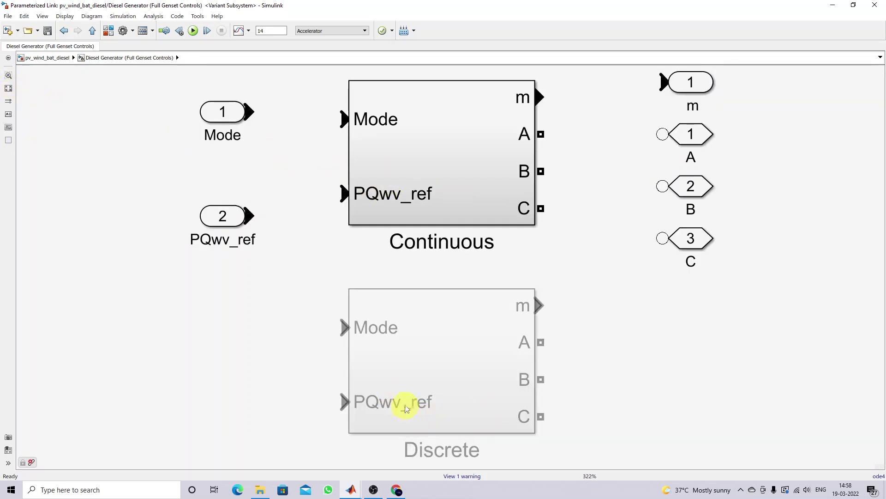
double_click(453, 388)
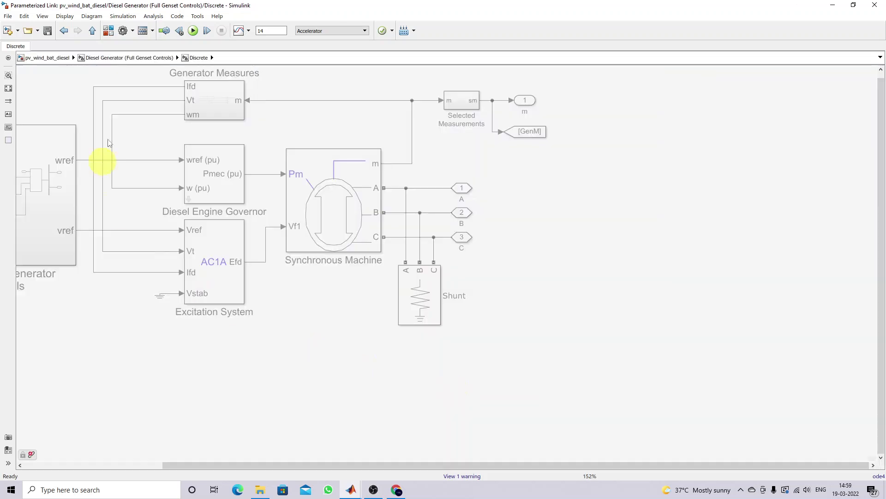
click(9, 87)
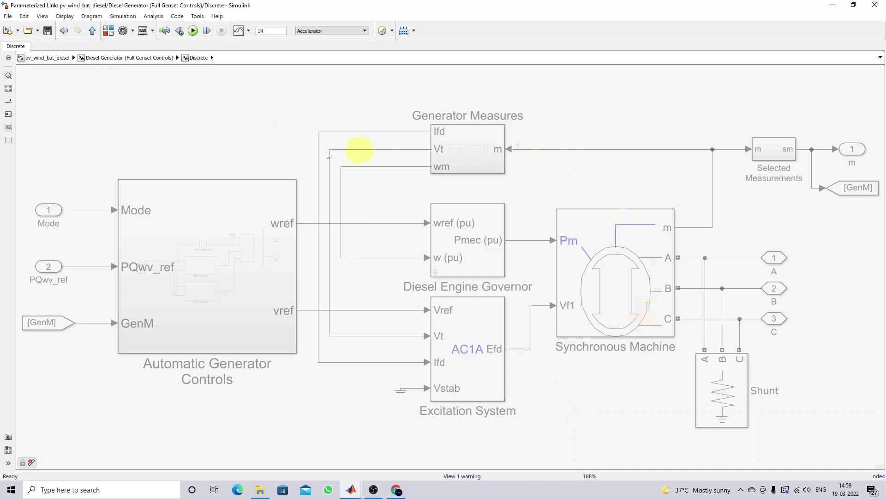
click(92, 31)
Step: Open the Continuous variant, examine its generator controls, excitation system and synchronous machine, and return to the variant level
double_click(403, 159)
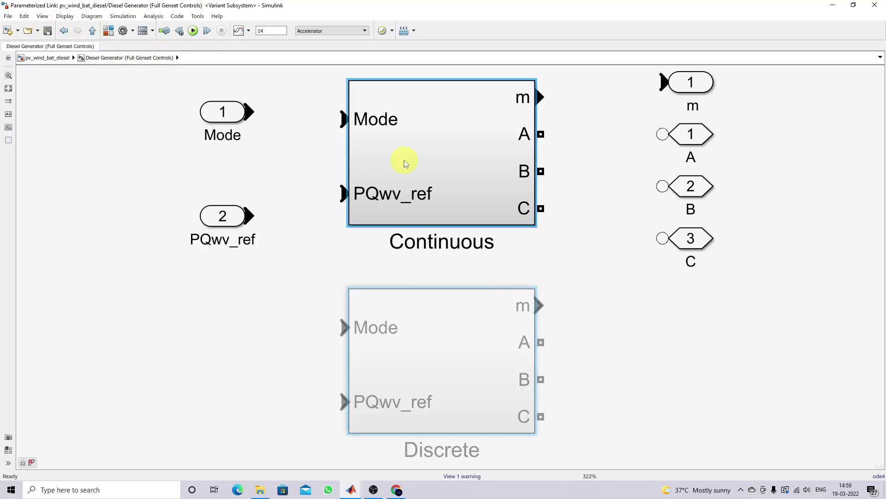
click(92, 30)
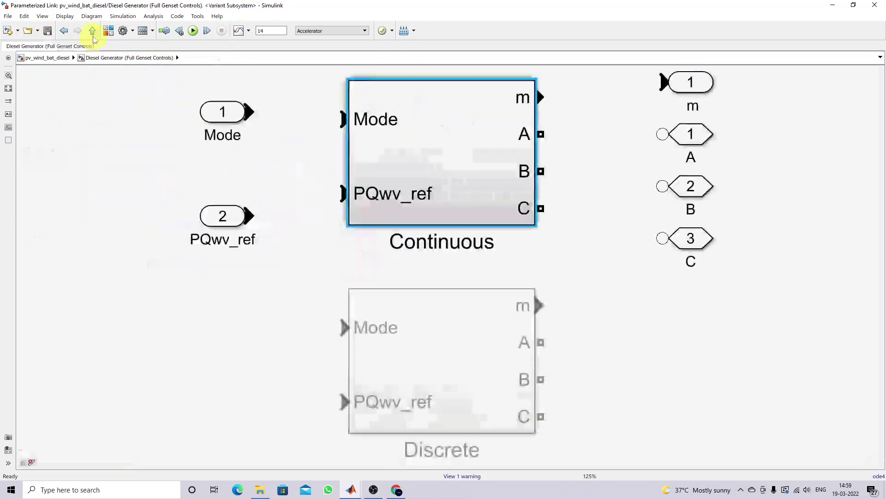
double_click(424, 171)
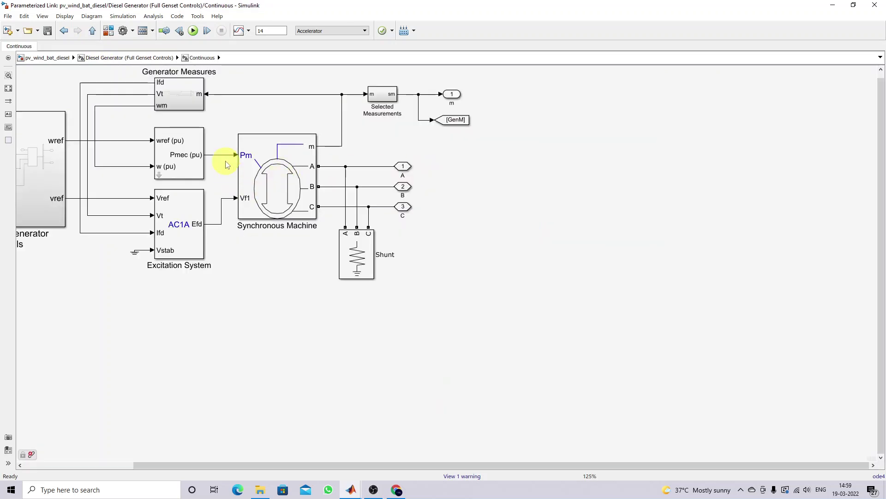
click(9, 88)
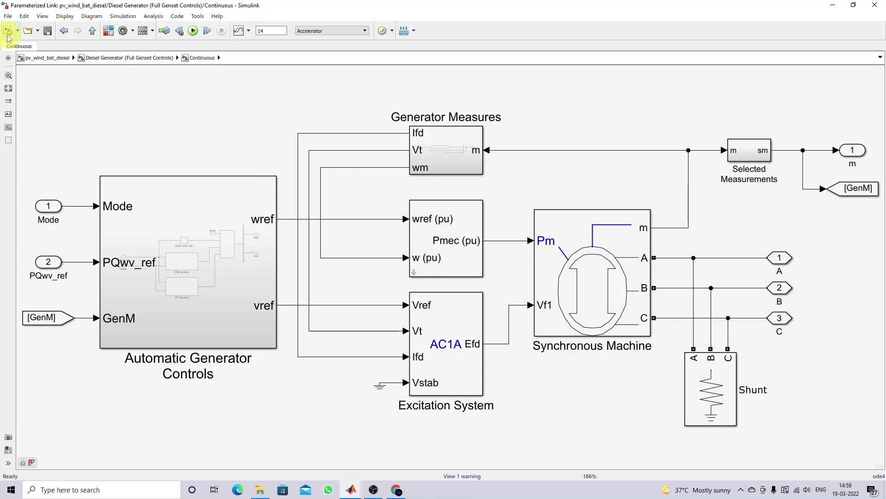
click(63, 31)
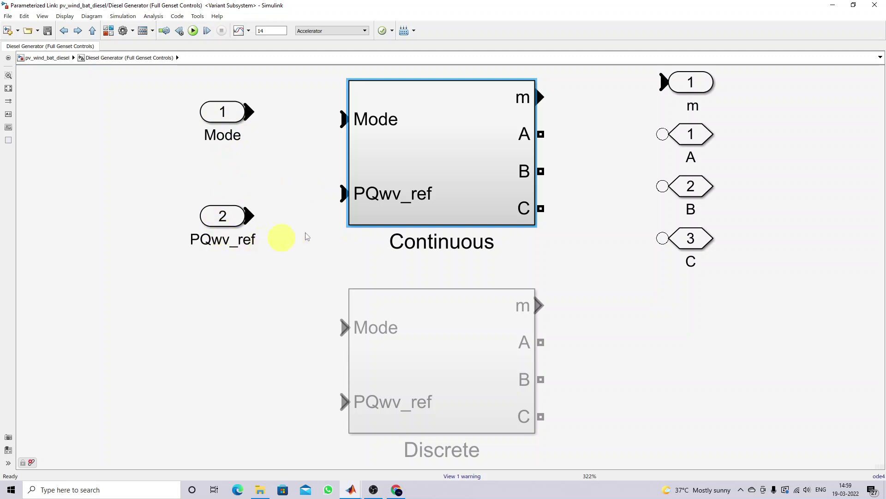
Step: Open the Automatic Generator Controls subsystem inside the Continuous variant and show its whole diagram
double_click(402, 199)
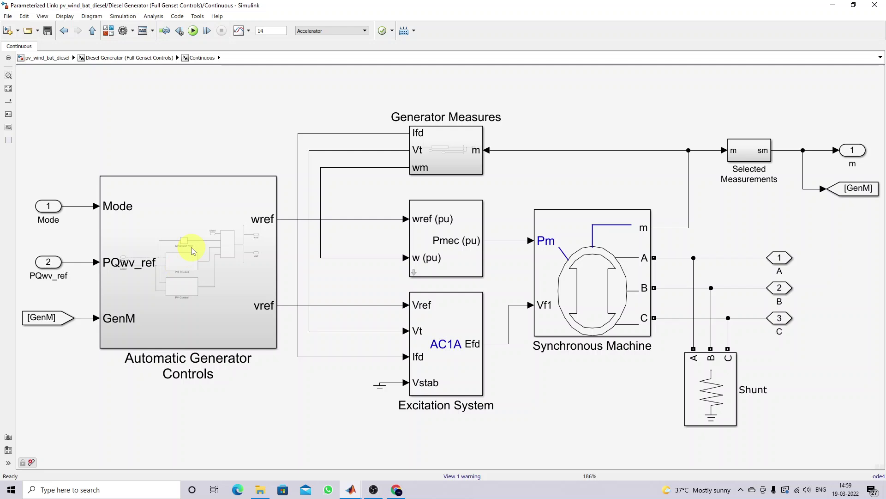
double_click(199, 276)
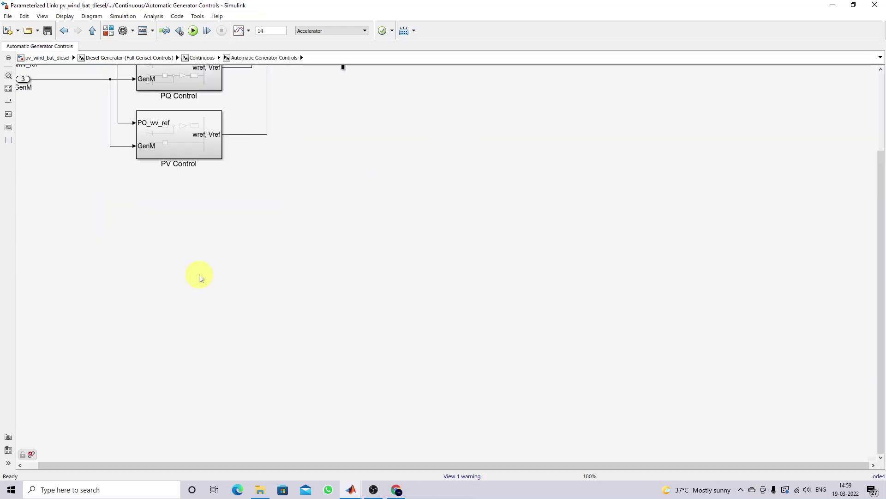
click(8, 88)
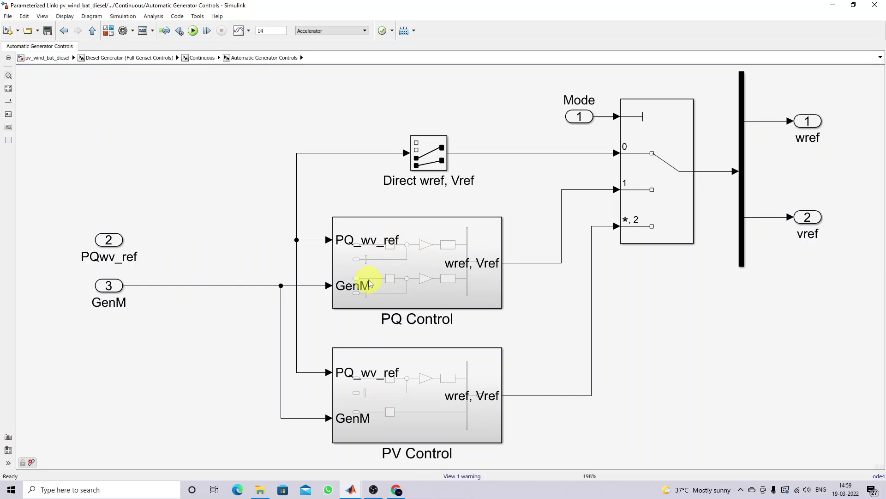
Step: Open the PQ Control subsystem, tick its active and reactive power loops with the pen, clear the marks, and go back
double_click(428, 285)
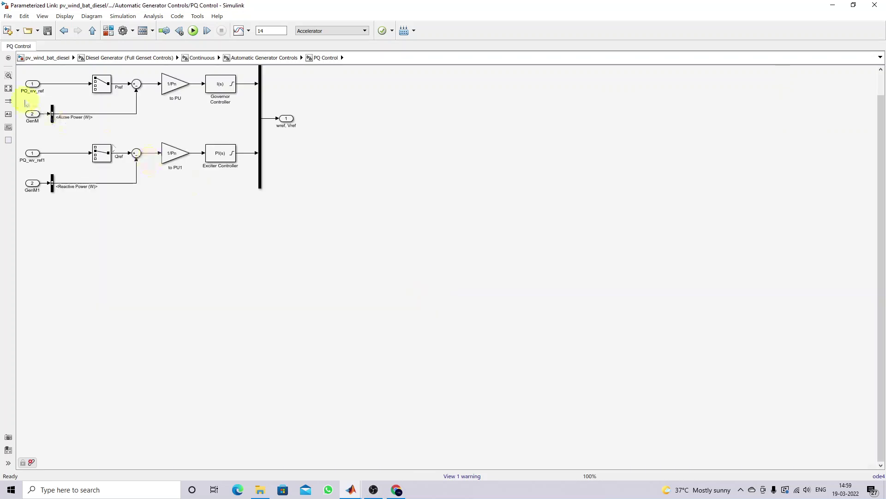
key(F11)
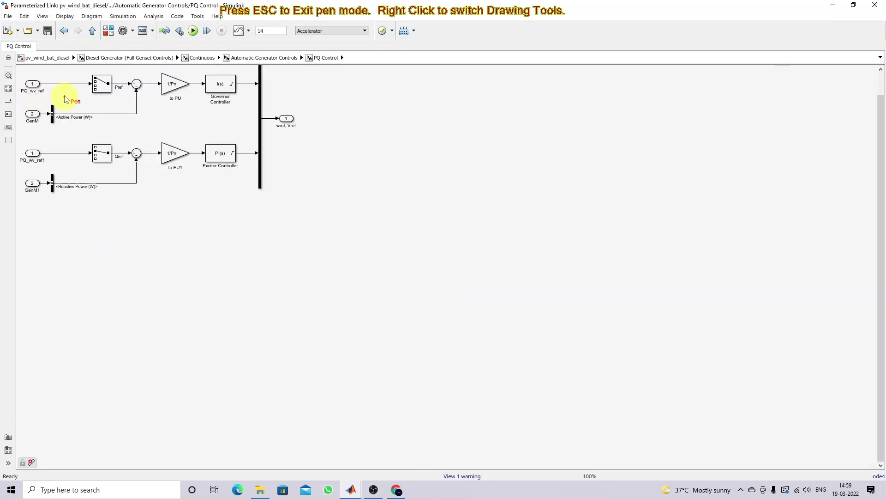
drag(64, 95, 99, 98)
drag(94, 154, 137, 162)
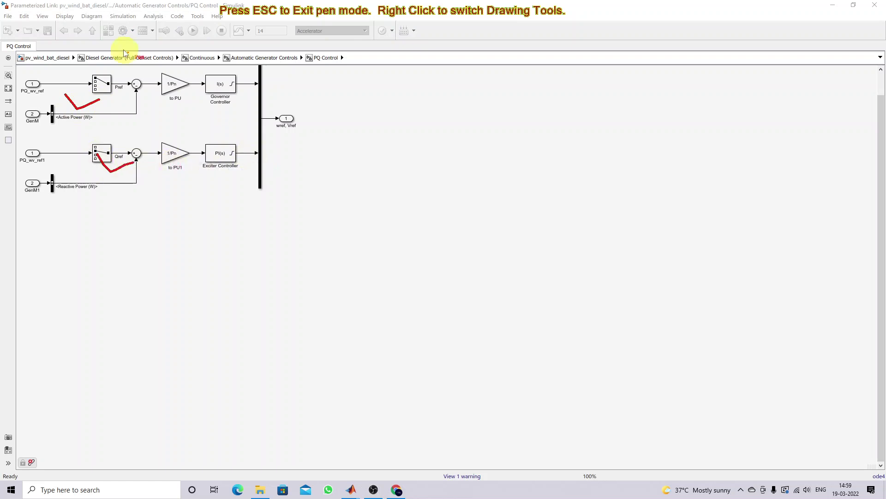
key(Escape)
click(65, 34)
Step: Open the PV Control subsystem, mark its active power loop and Vref line with the pen, clear the marks, and go back
double_click(406, 392)
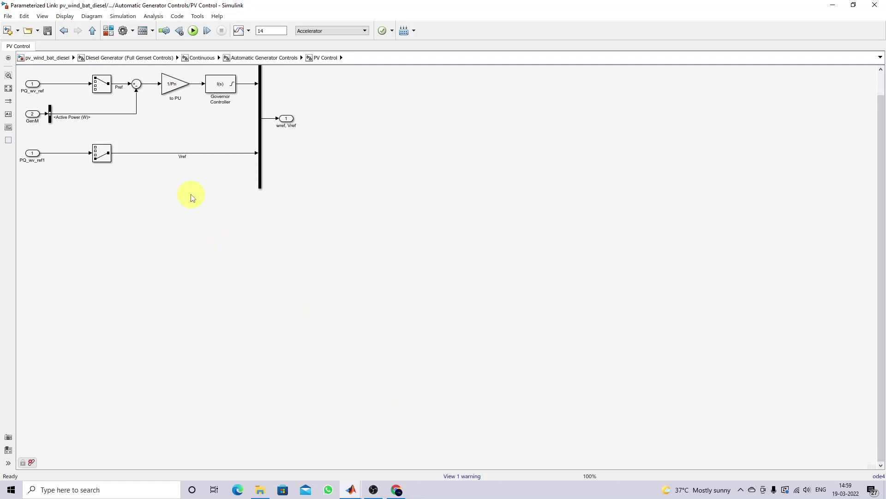
key(F11)
drag(131, 94, 175, 88)
mouse_move(139, 153)
mouse_down()
mouse_move(159, 163)
mouse_move(192, 151)
mouse_up()
key(Escape)
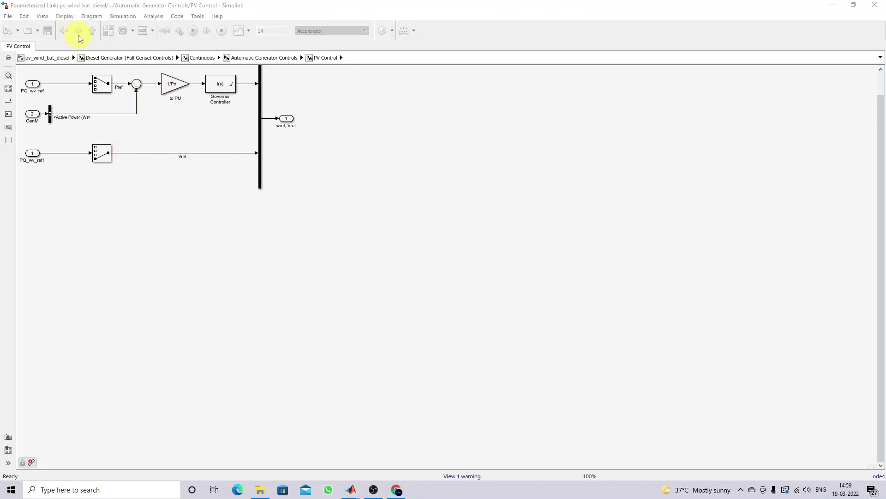
click(64, 30)
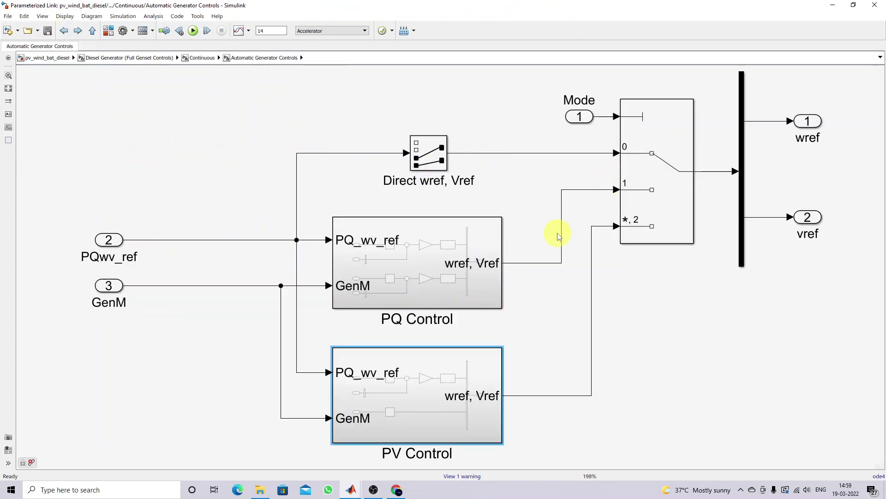
Step: Trace the PQ Control and PV Control outputs toward the mode switch with the pen, and clear the marks
key(F12)
mouse_move(530, 241)
mouse_down()
mouse_move(555, 208)
mouse_move(587, 192)
mouse_move(589, 210)
mouse_up()
mouse_move(550, 365)
mouse_down()
mouse_move(586, 352)
mouse_move(619, 277)
mouse_up()
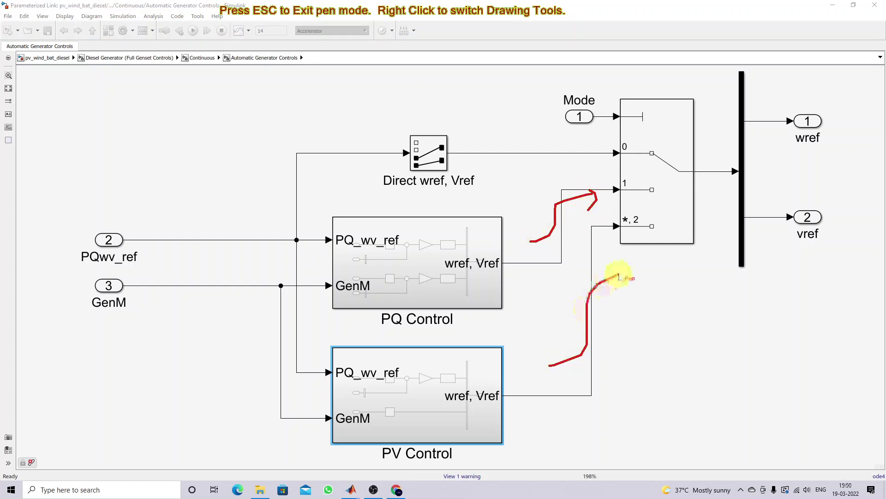
key(Escape)
Step: Return to the Continuous variant's diagram and point out the Diesel Engine Governor and Excitation System blocks
click(130, 62)
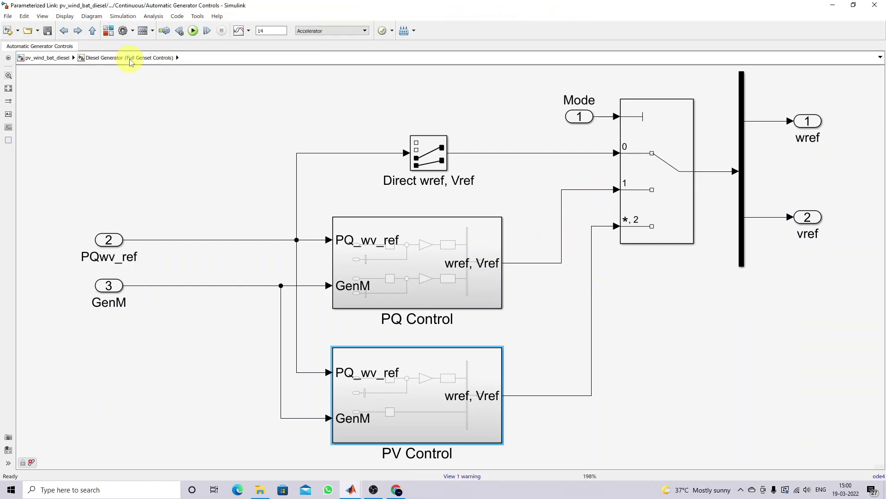
double_click(351, 122)
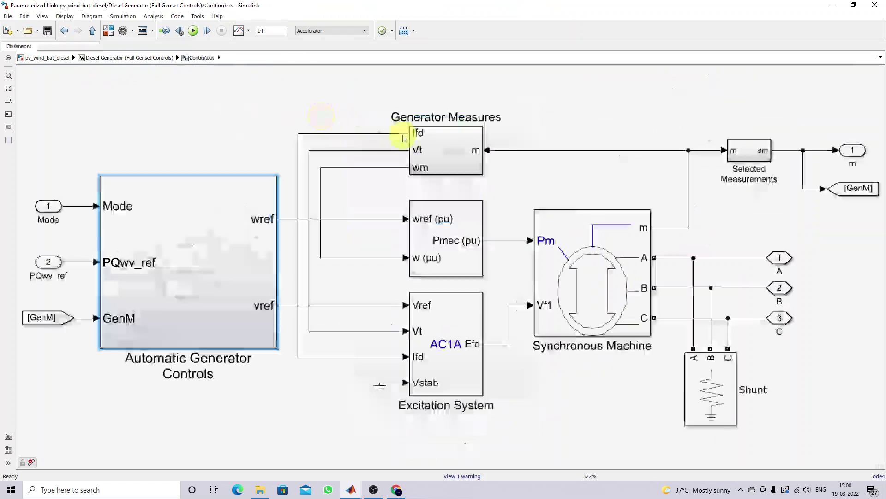
click(467, 236)
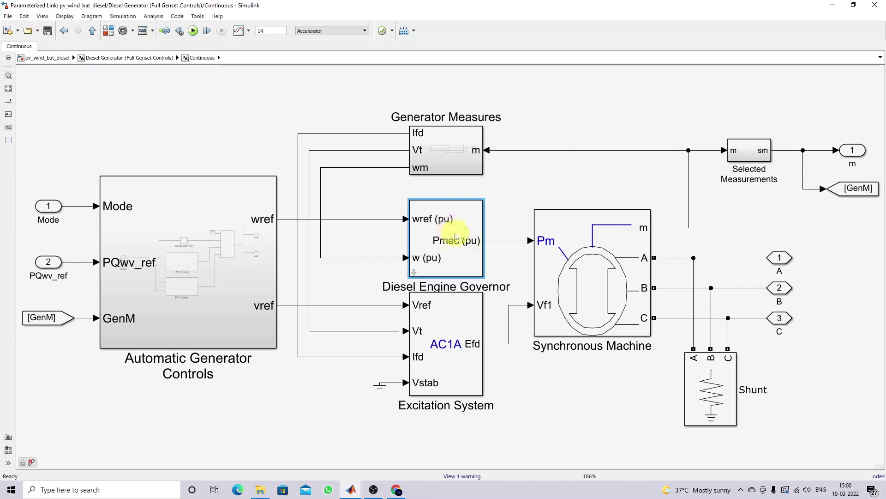
click(468, 332)
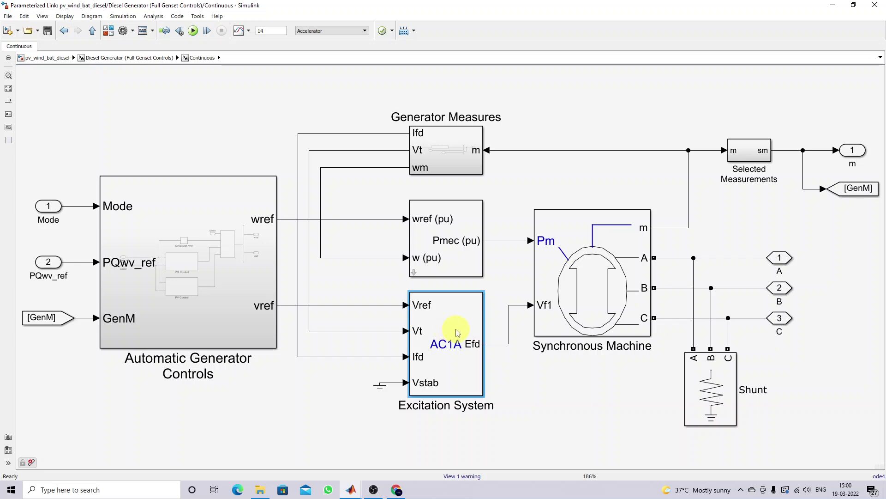
Step: Point out the Synchronous Machine, return to the top-level model, and check the constant feeding the diesel generator's Mode input
click(610, 318)
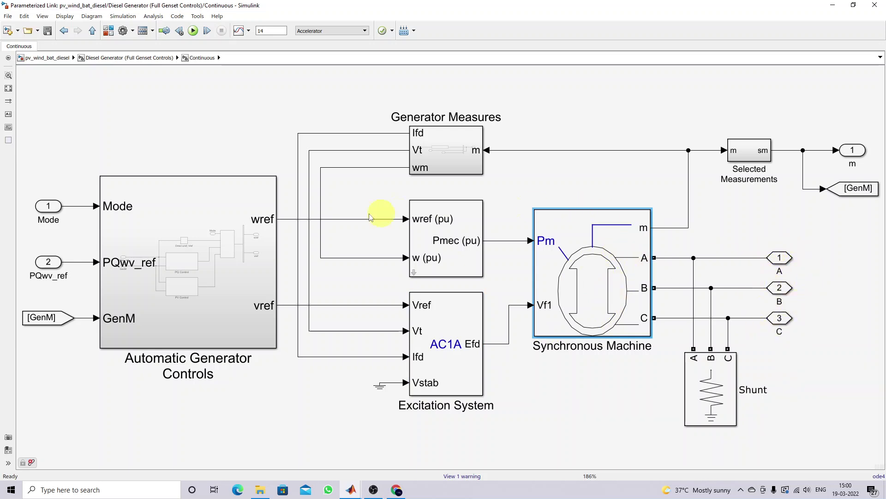
click(92, 31)
click(92, 31)
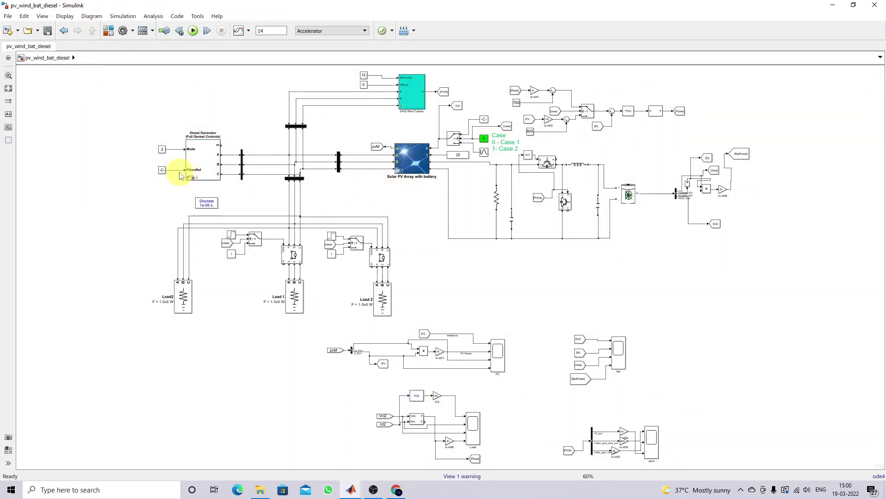
double_click(162, 149)
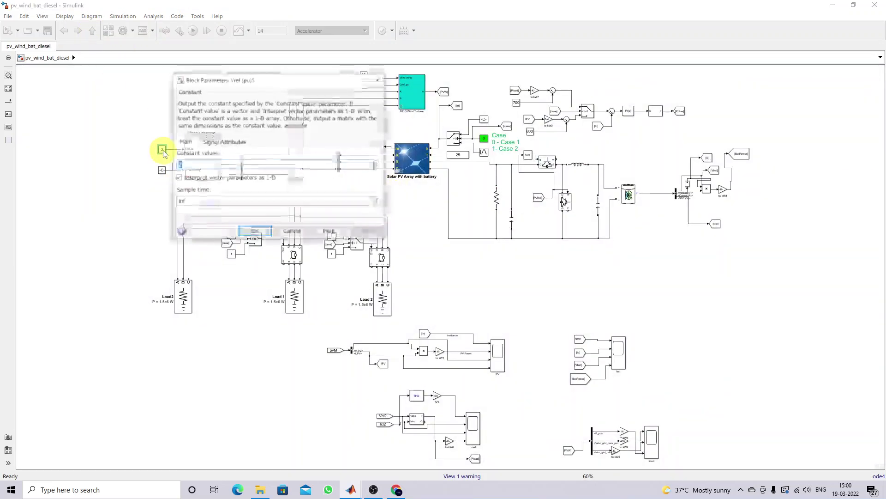
click(254, 232)
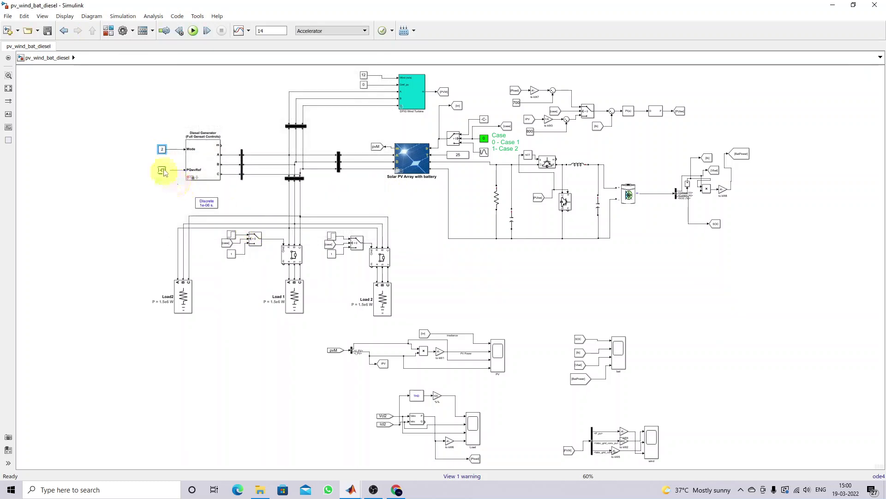
Step: Open the constant feeding the diesel generator's PQwvRef input, point out the entries of its vector, and close it
double_click(162, 171)
click(186, 185)
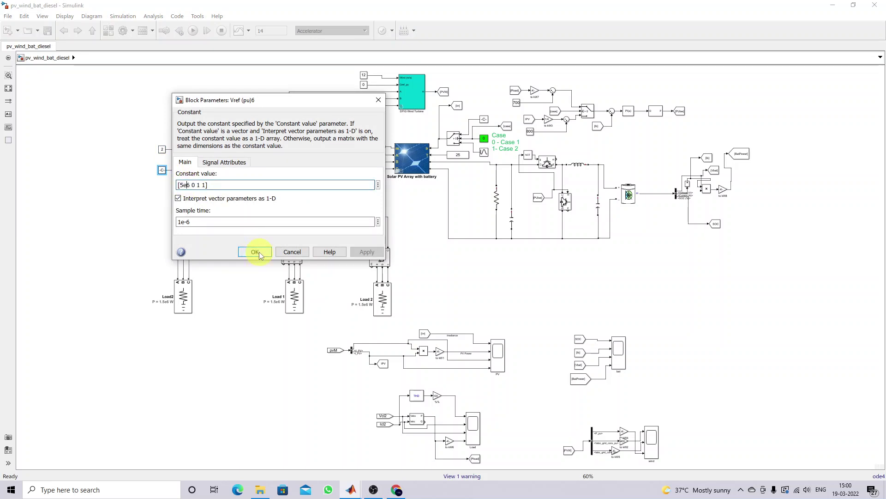
double_click(186, 186)
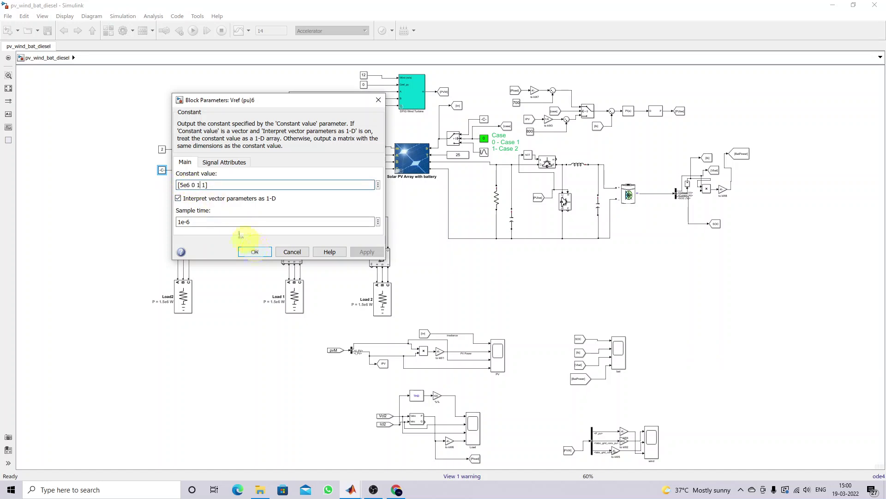
click(199, 185)
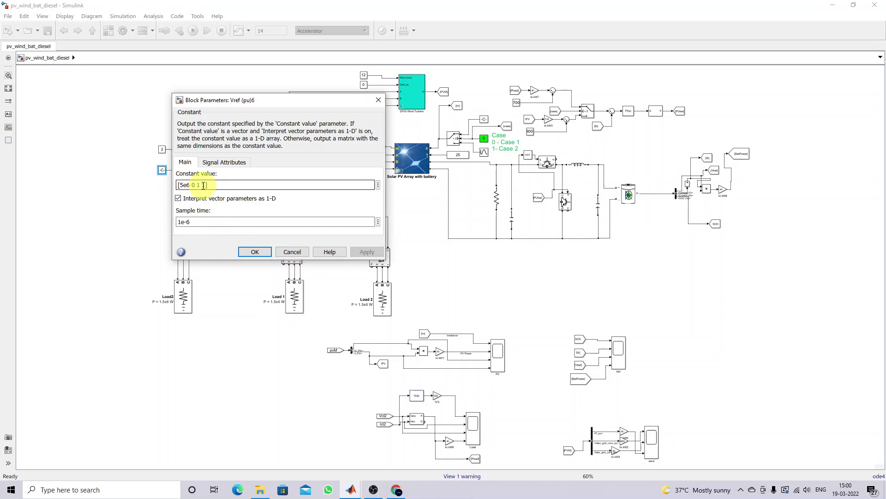
drag(203, 185, 190, 185)
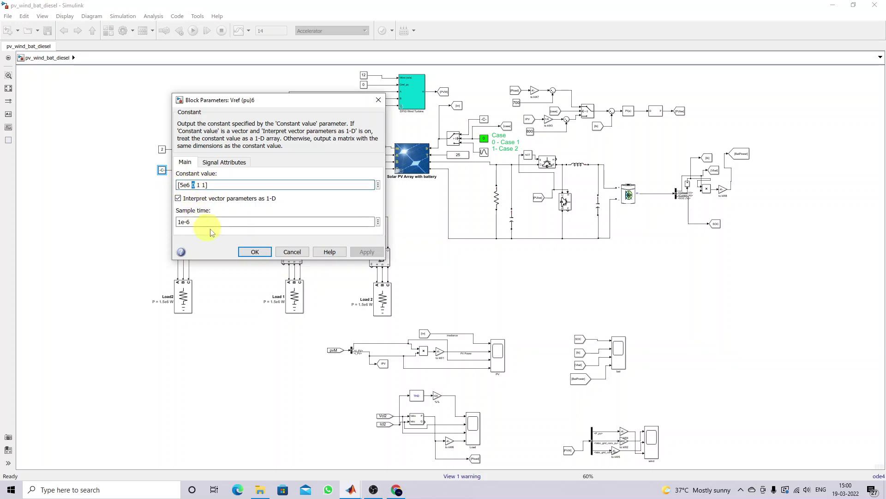
click(249, 252)
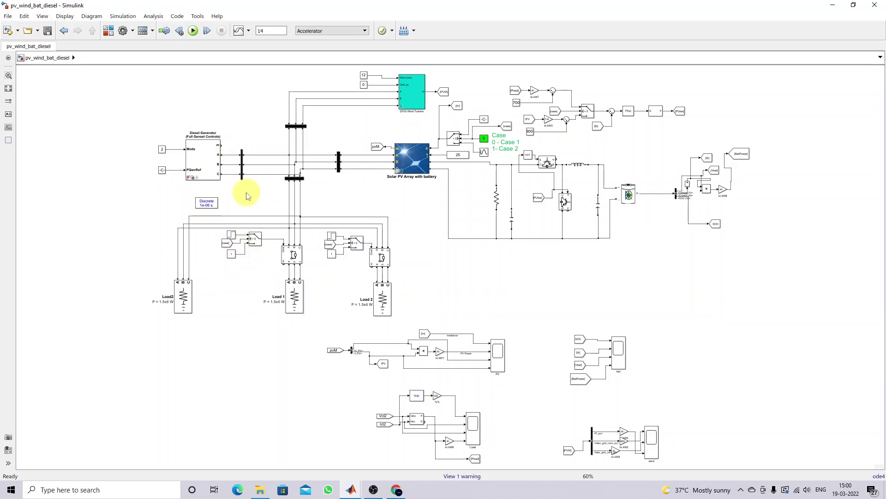
Step: Enter 0 in the constant vector feeding the diesel generator's PQwvRef input, apply the change, and save the model
double_click(162, 170)
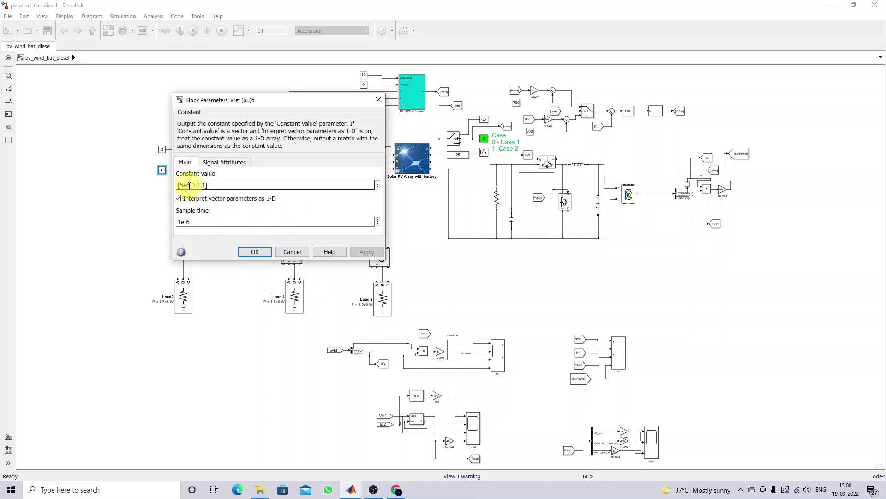
text(0)
click(358, 251)
click(267, 251)
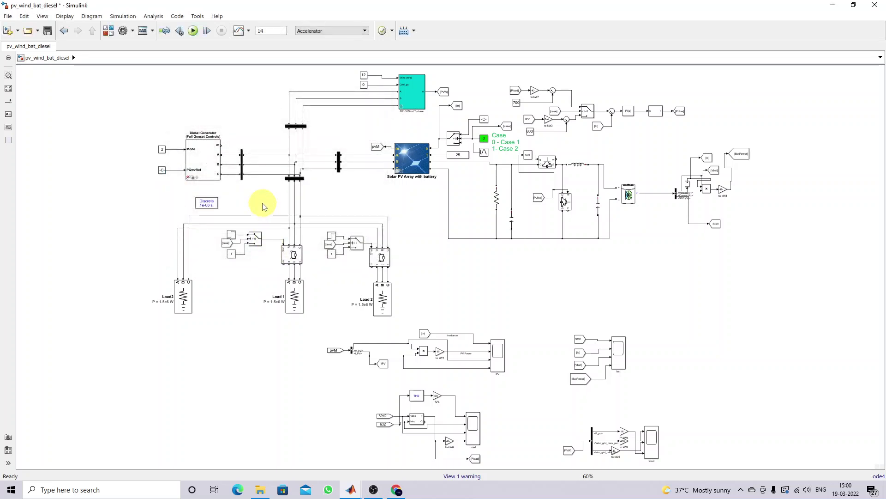
click(49, 32)
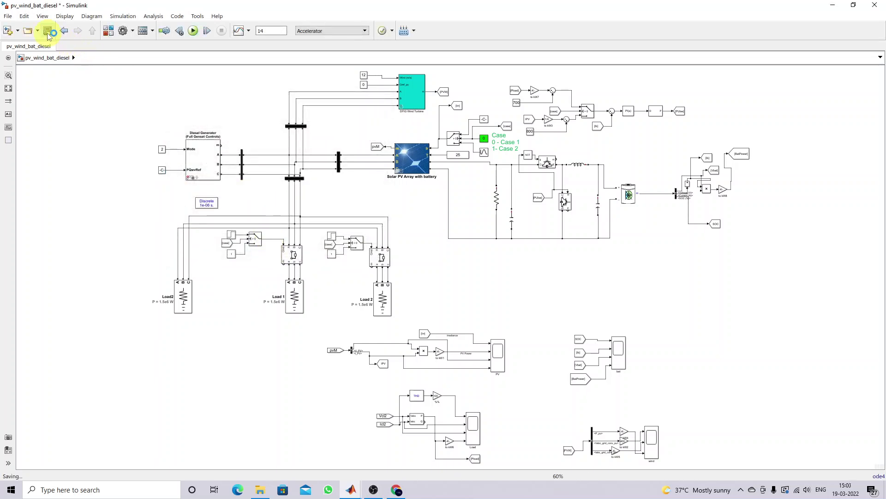
Step: Point out the case annotation and the green case selection constant, and run the simulation
click(509, 152)
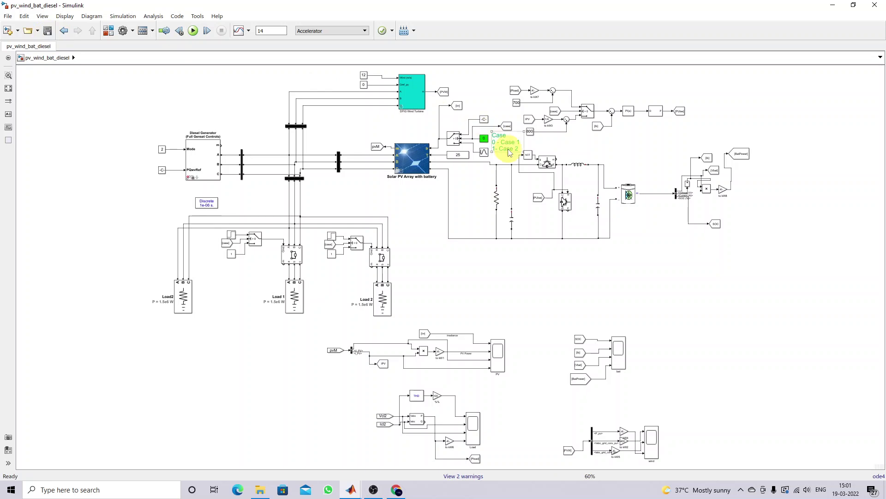
click(488, 139)
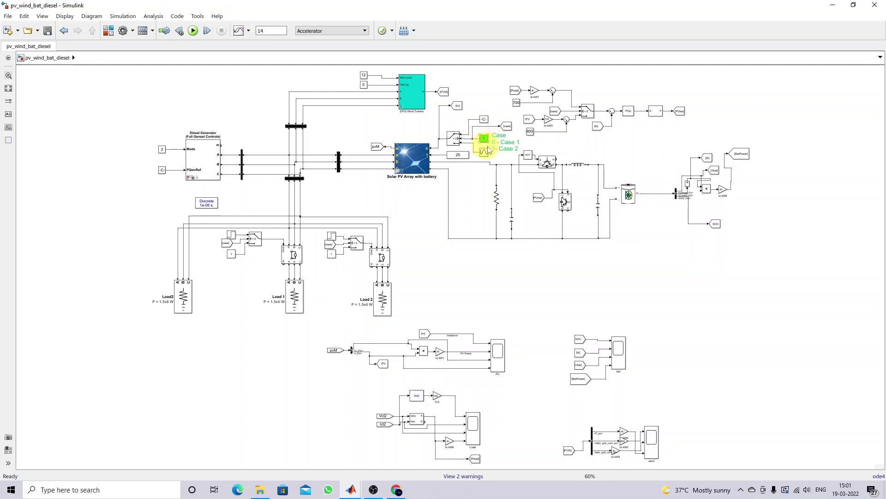
click(312, 93)
click(193, 31)
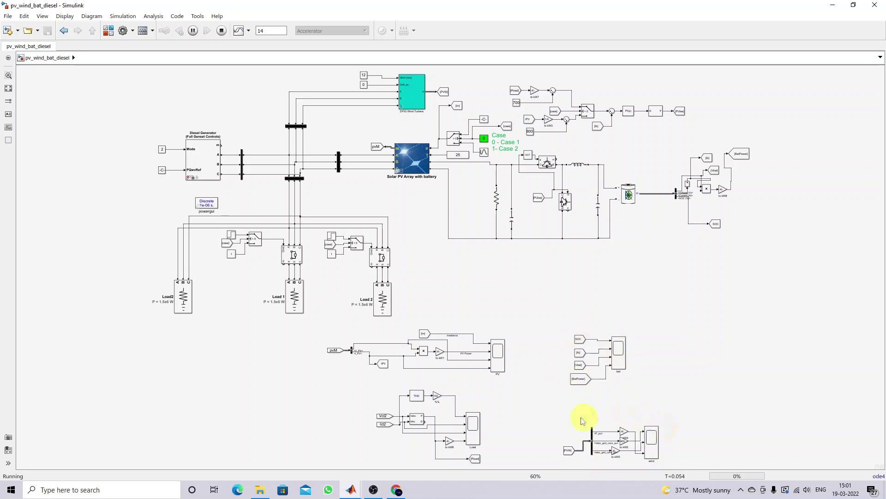
Step: Open the PV scope and autoscale its irradiance, power, voltage and current plots
double_click(502, 368)
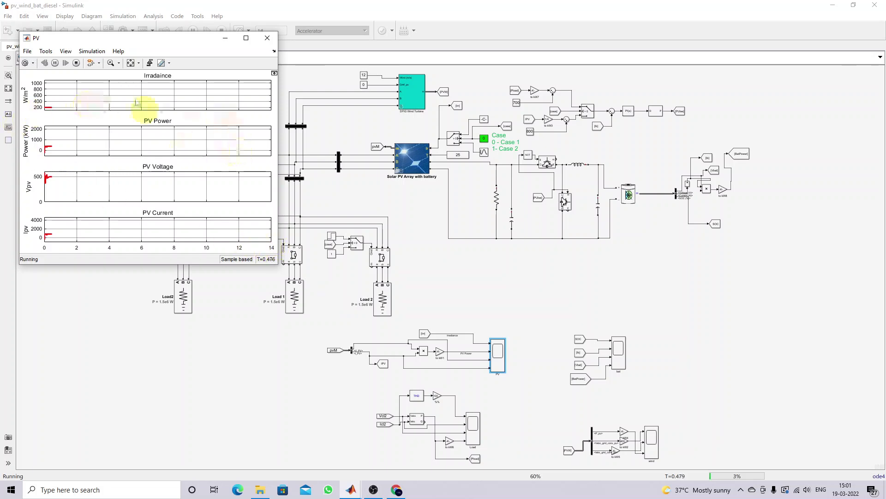
click(139, 64)
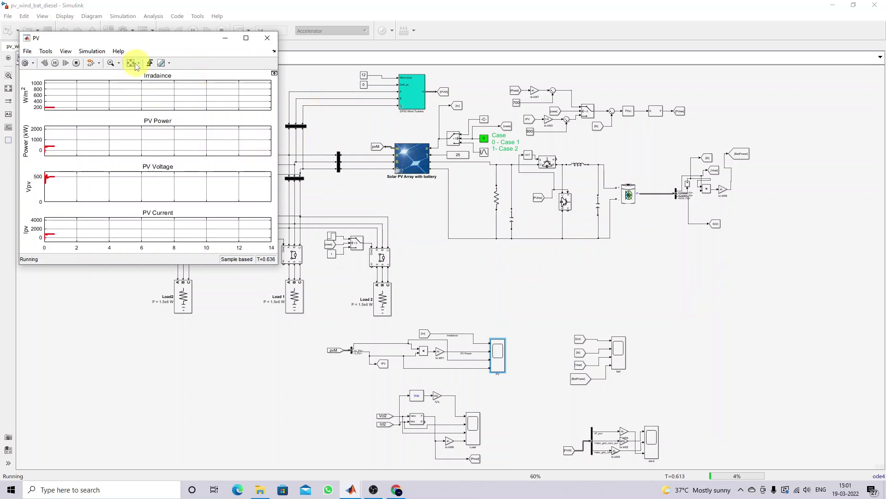
click(132, 67)
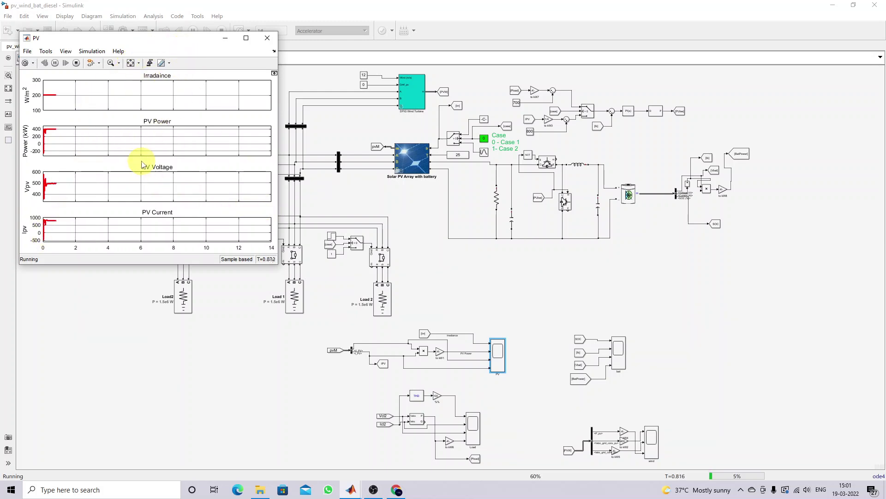
Step: Open the Load scope, reposition its window, examine the THD, current, voltage and power plots, and return to the model
click(478, 424)
click(475, 433)
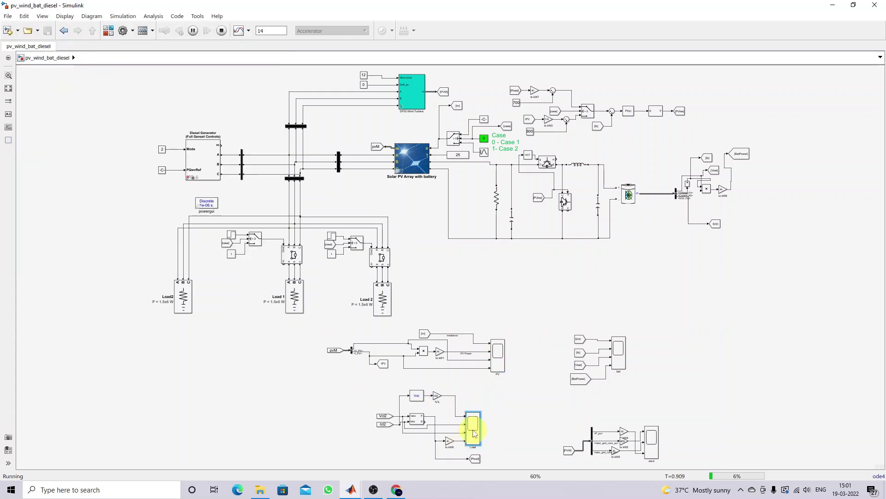
double_click(475, 432)
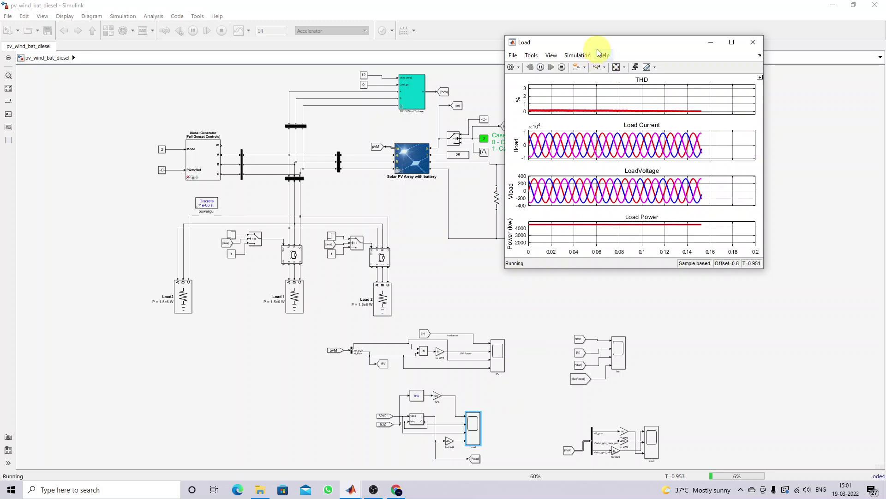
drag(598, 41, 499, 45)
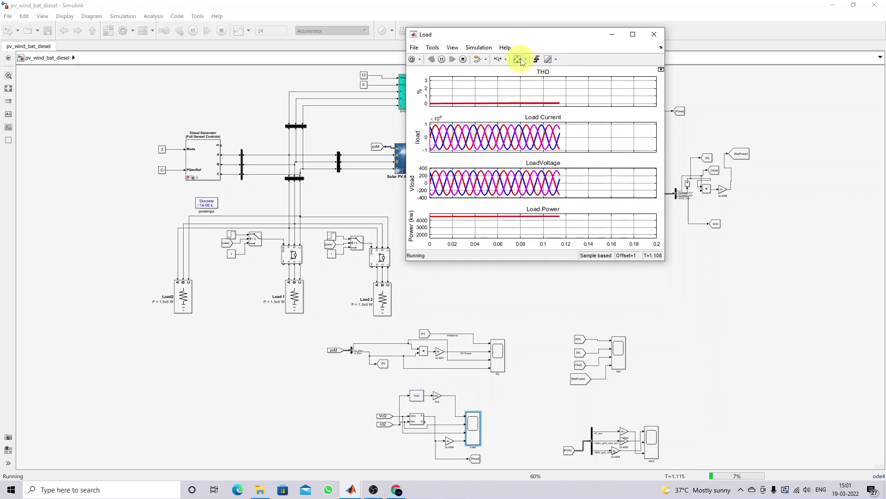
click(531, 381)
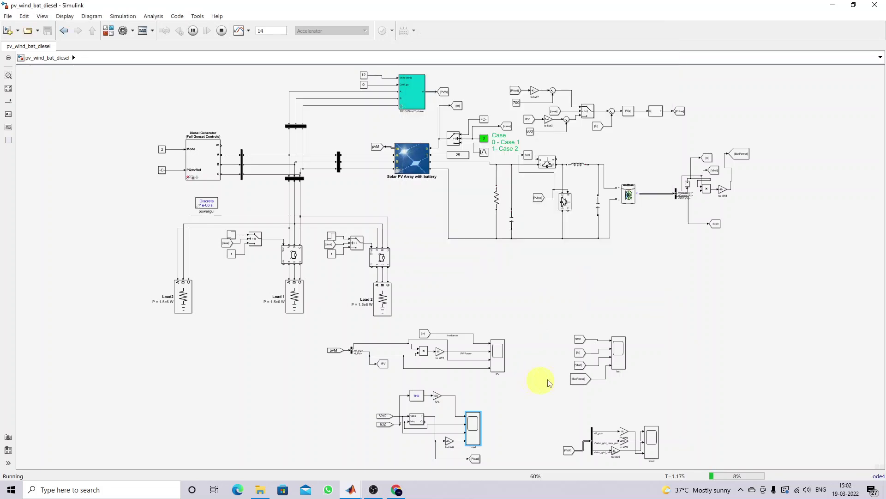
Step: Open the battery scope and the wind scope to examine their running plots
double_click(616, 356)
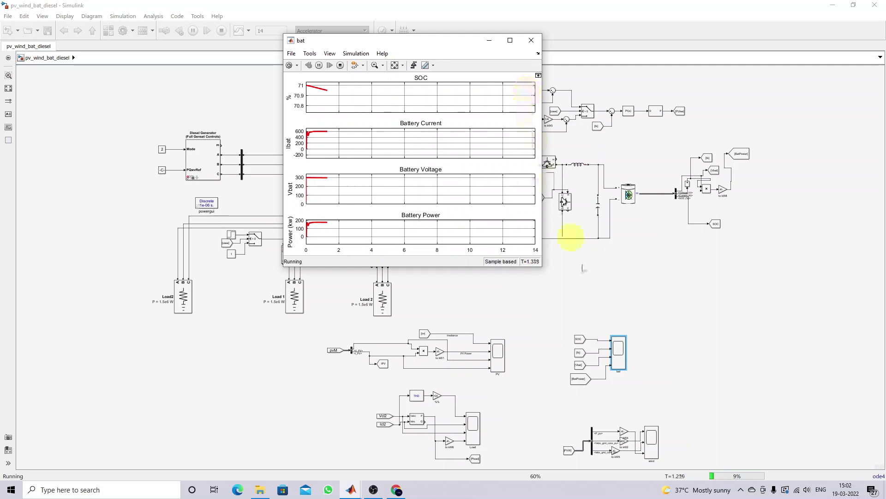
click(652, 432)
click(652, 438)
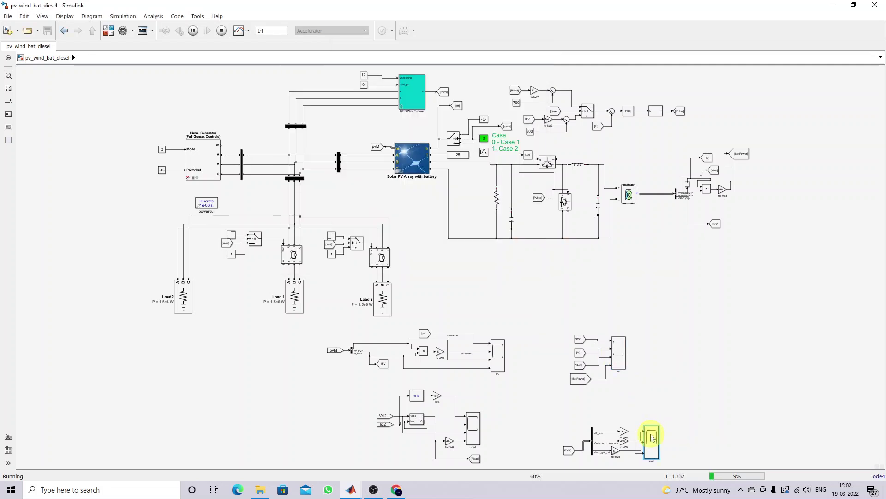
double_click(651, 438)
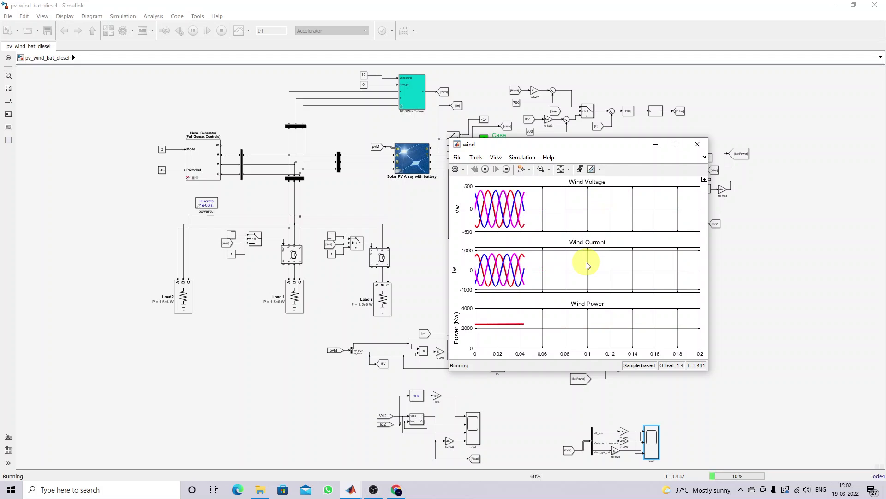
Step: Stop the simulation and set the green case selection constant to 1
click(424, 231)
click(221, 31)
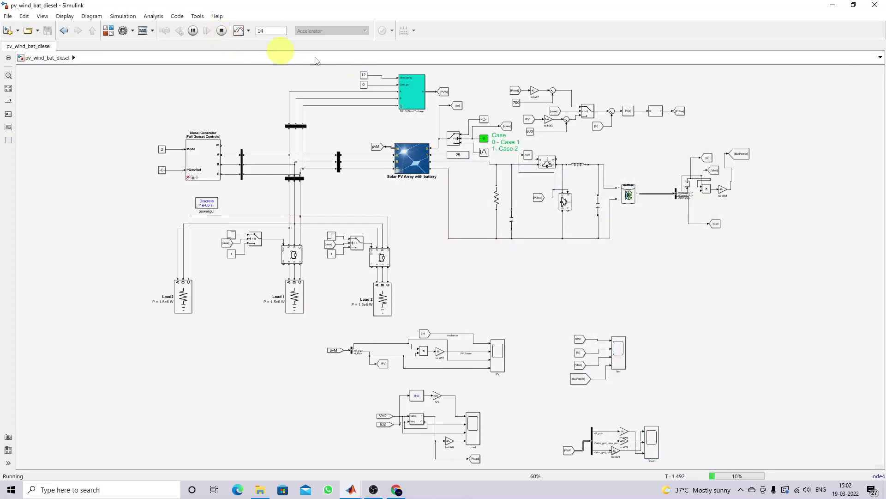
double_click(483, 138)
double_click(517, 155)
text(1)
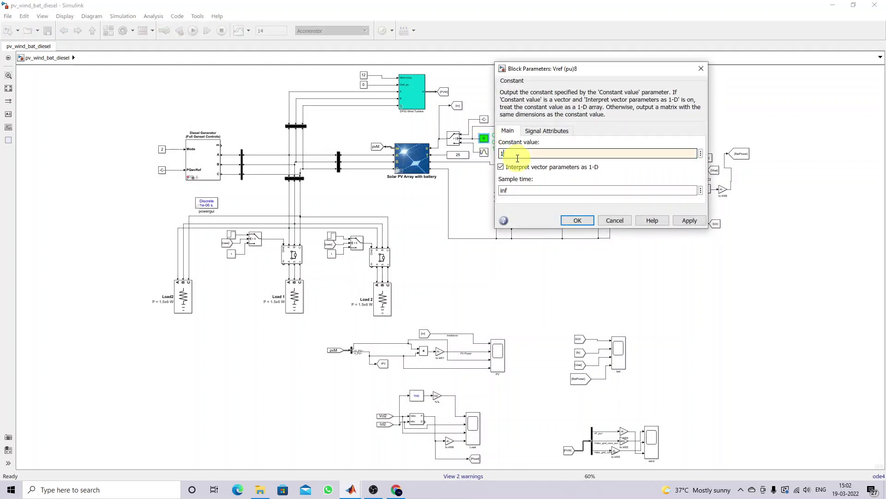
click(577, 220)
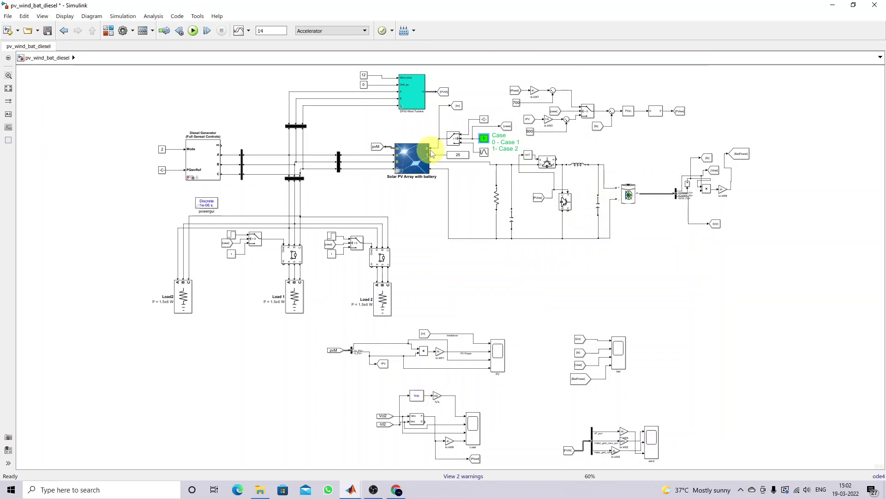
Step: Open the PV scope and return to the model diagram
double_click(498, 356)
click(538, 306)
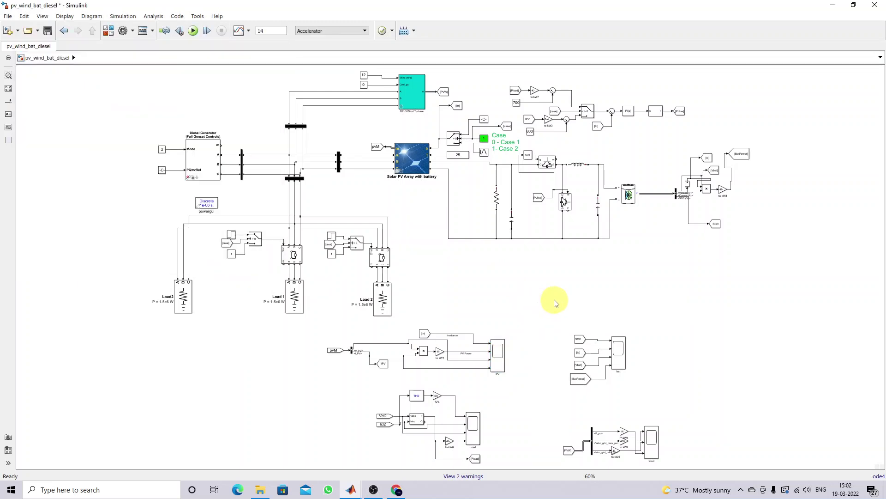